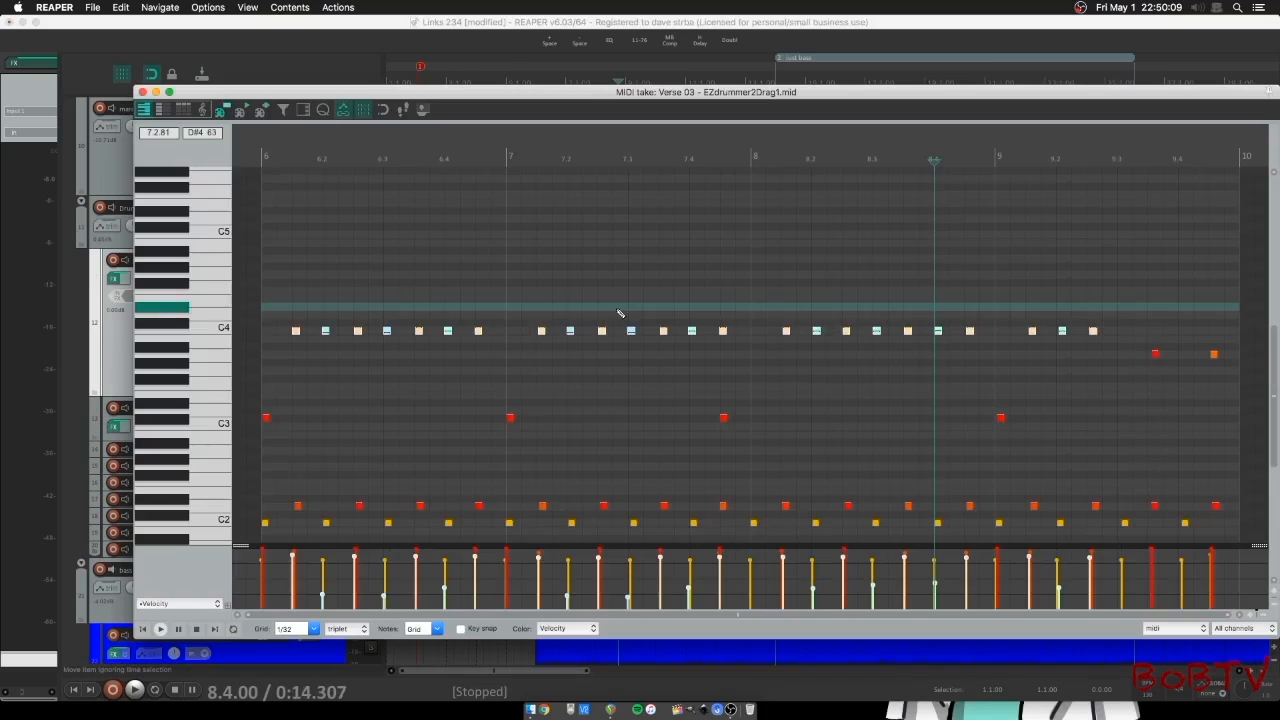
- Audition the drum sounds on keys C4, C#3 and C2 in the Verse 03 take, and close the MIDI editor
left_click(210, 333)
left_click(210, 333)
left_click(190, 423)
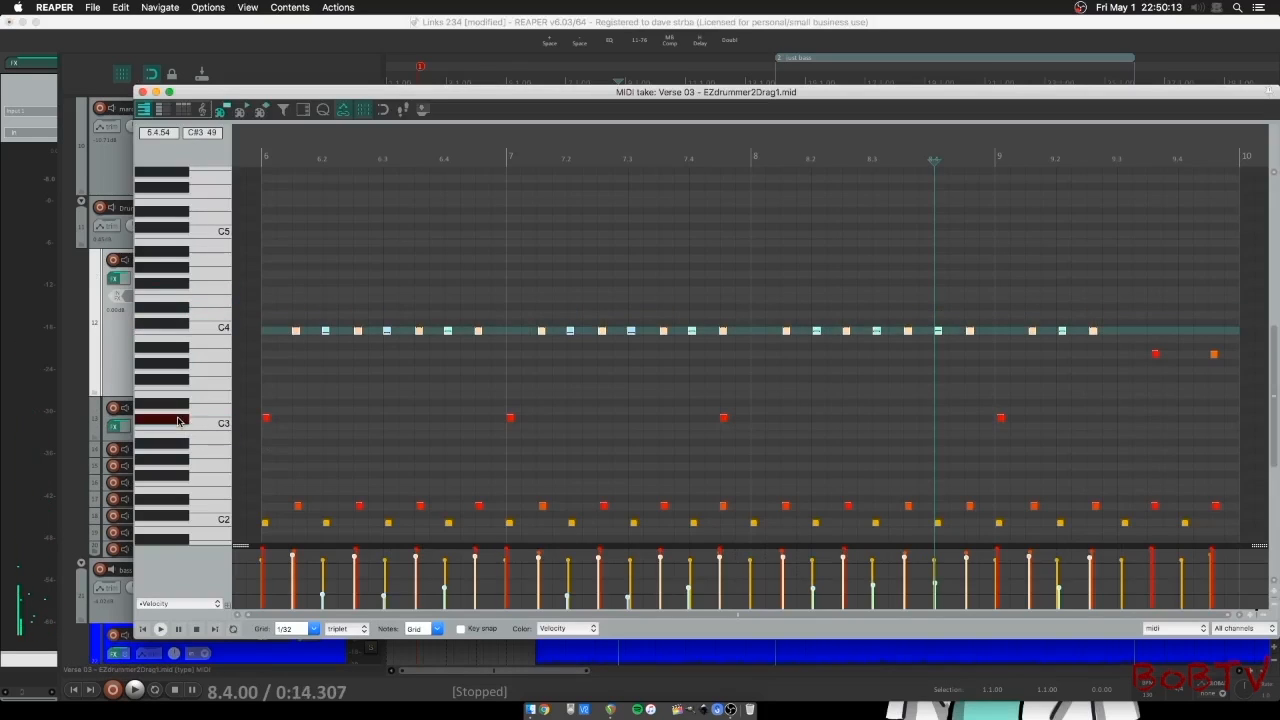
left_click(190, 423)
left_click(209, 516)
left_click(213, 519)
left_click(215, 521)
left_click(215, 522)
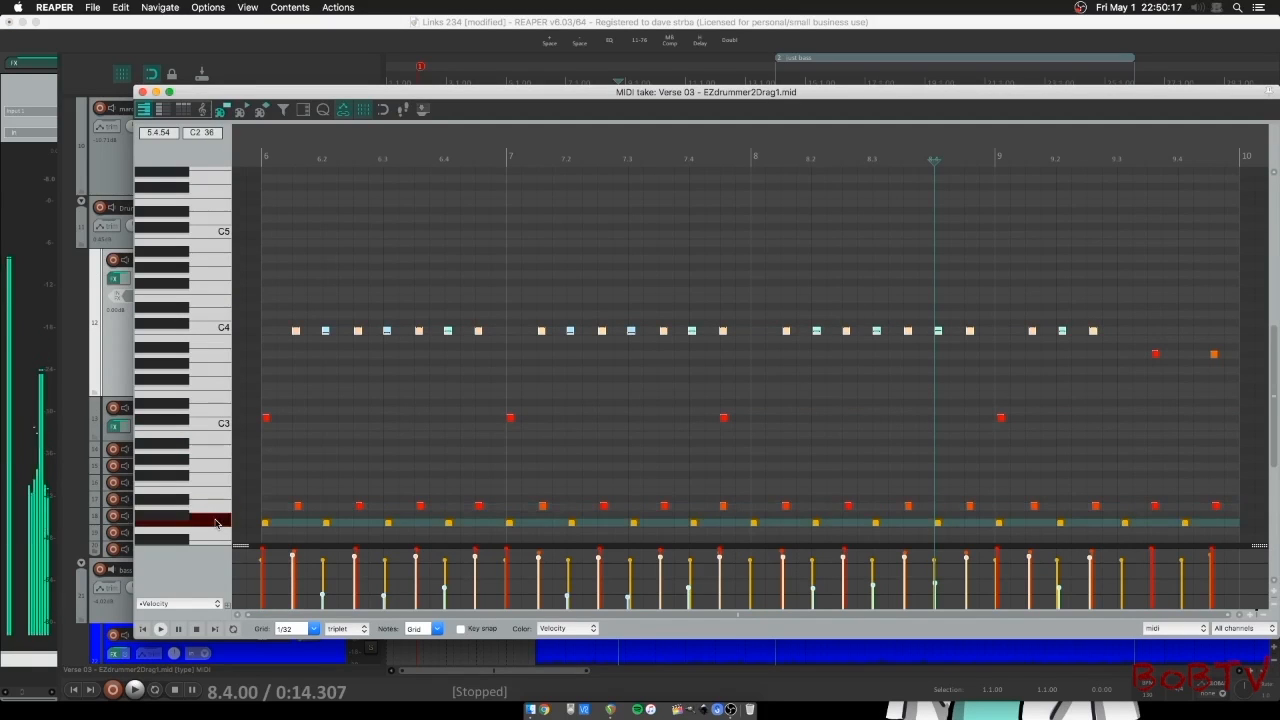
left_click(142, 92)
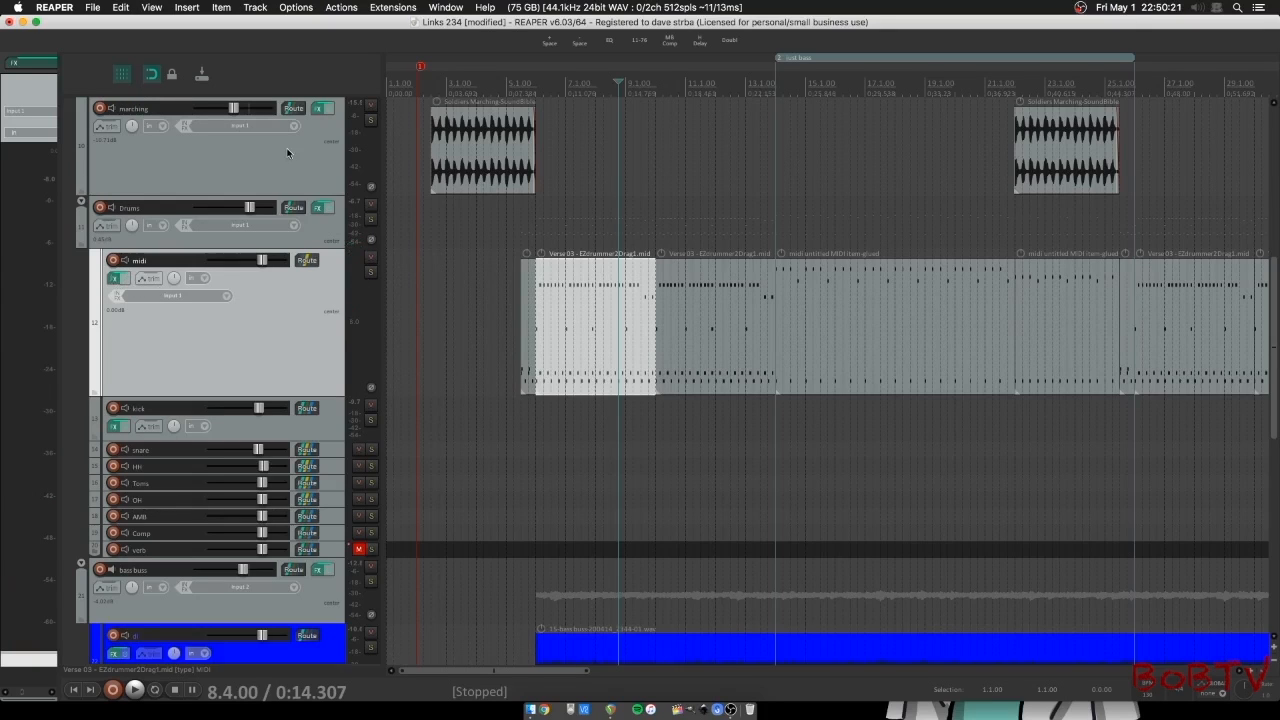
- Open the EZdrummer plug-in on the midi track and audition the kick drum and the snare on the kit
left_click(117, 277)
left_click_drag(518, 129, 456, 115)
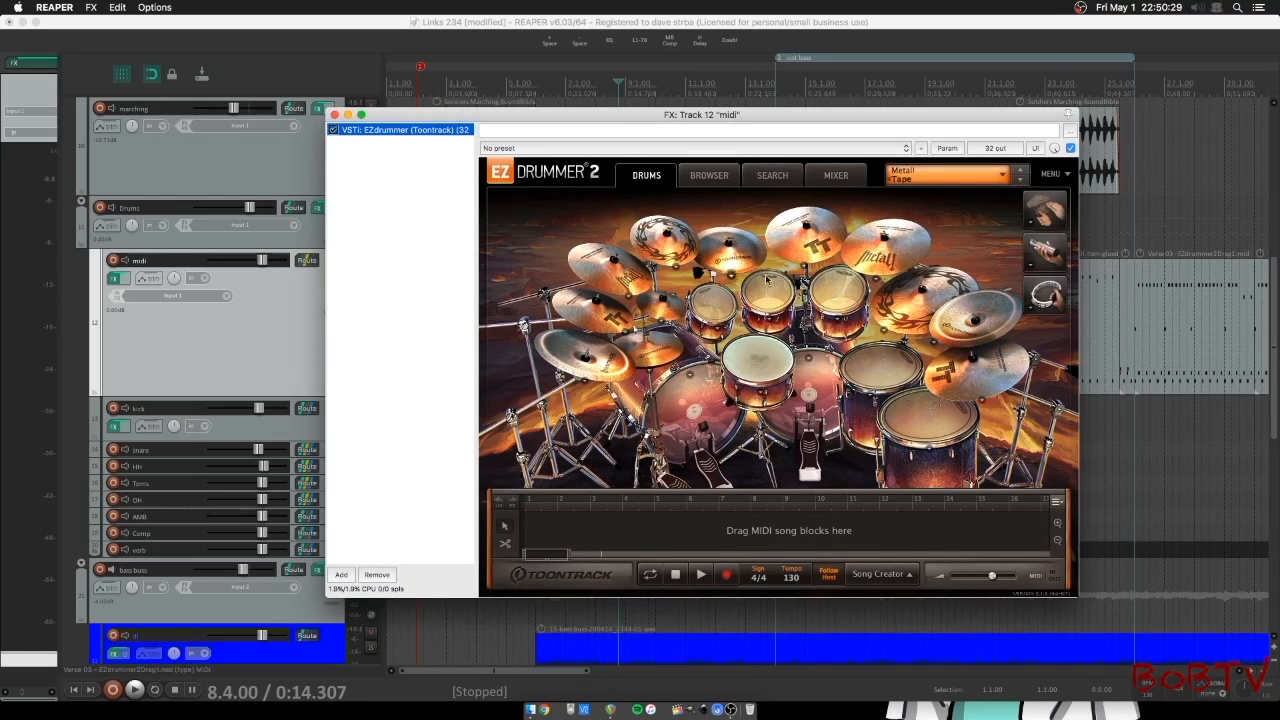
left_click(810, 372)
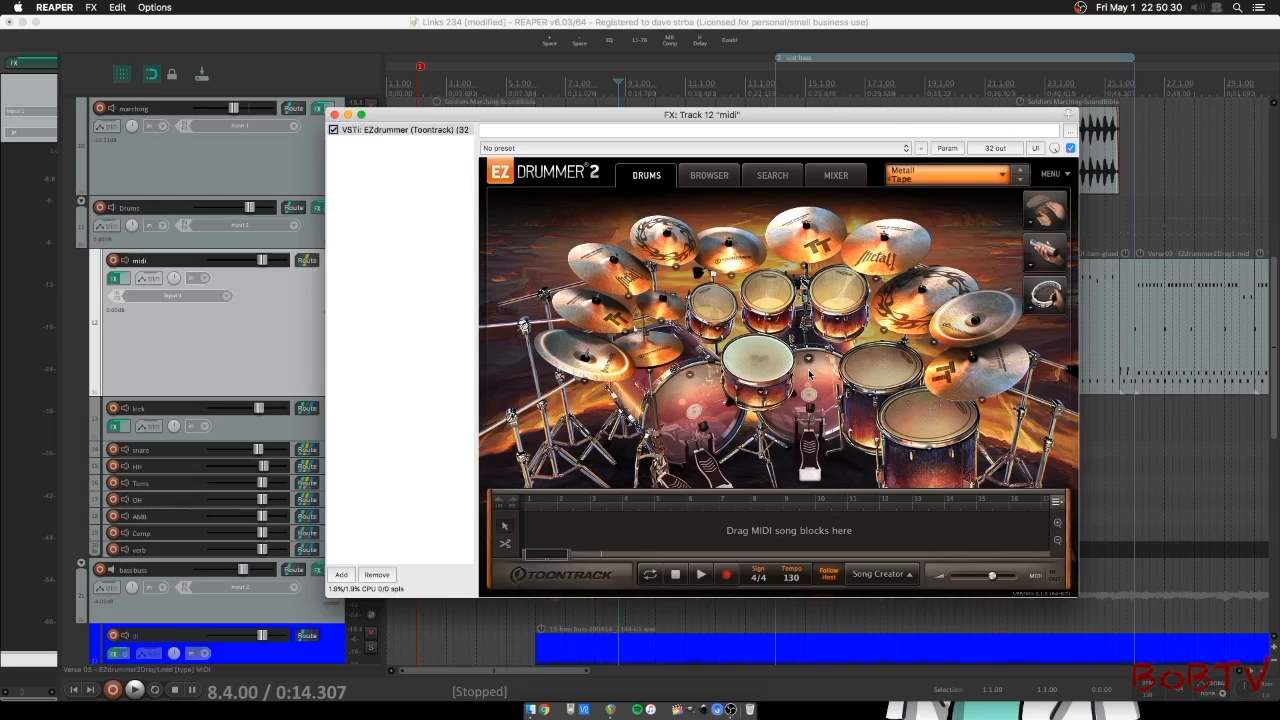
left_click(752, 362)
- Preview the Fills 06 groove in EZdrummer's groove search, stop playback, and close the plug-in window
mouse_move(663, 117)
left_mouse_down()
mouse_move(648, 117)
mouse_move(683, 122)
mouse_move(671, 118)
left_mouse_up()
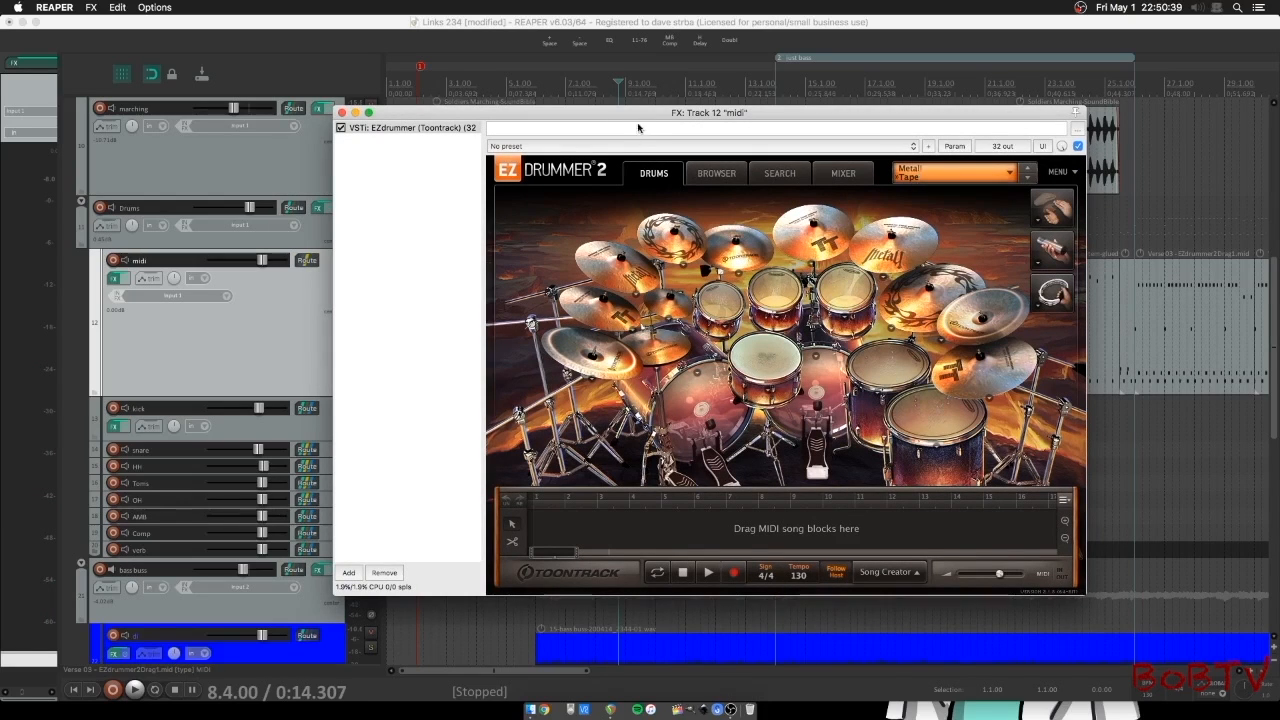
left_click_drag(638, 120, 633, 108)
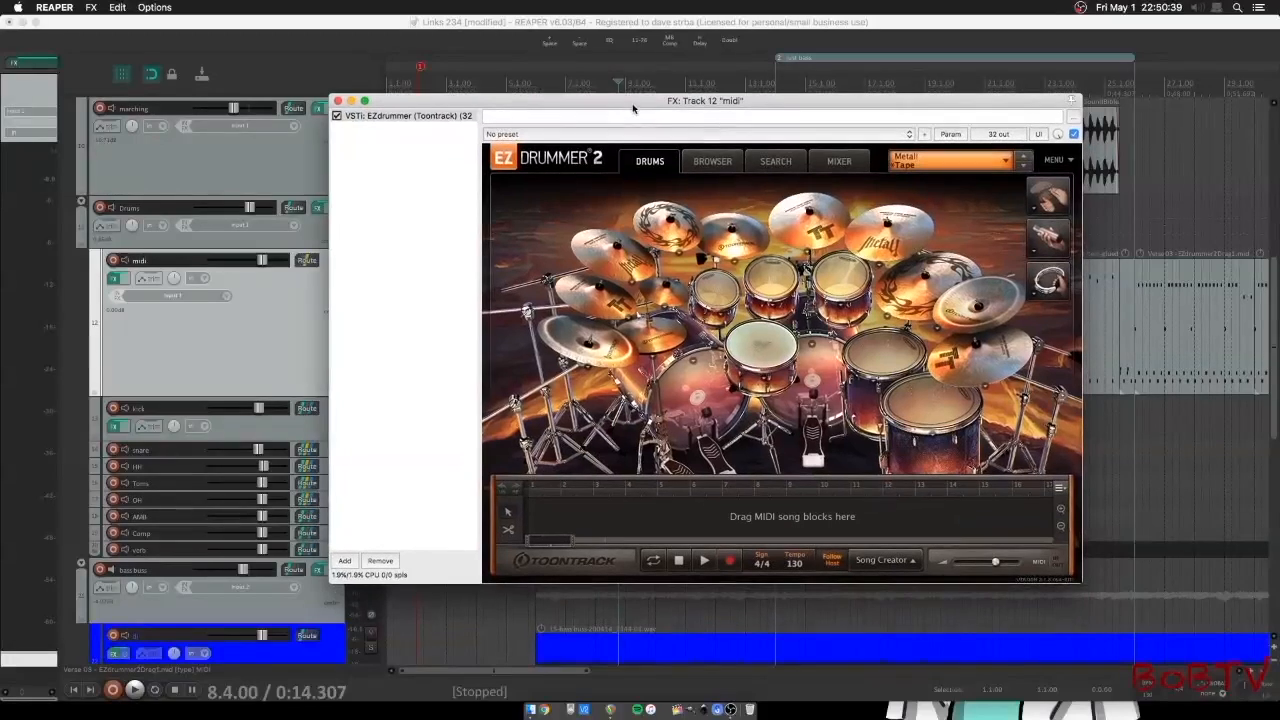
left_click(777, 162)
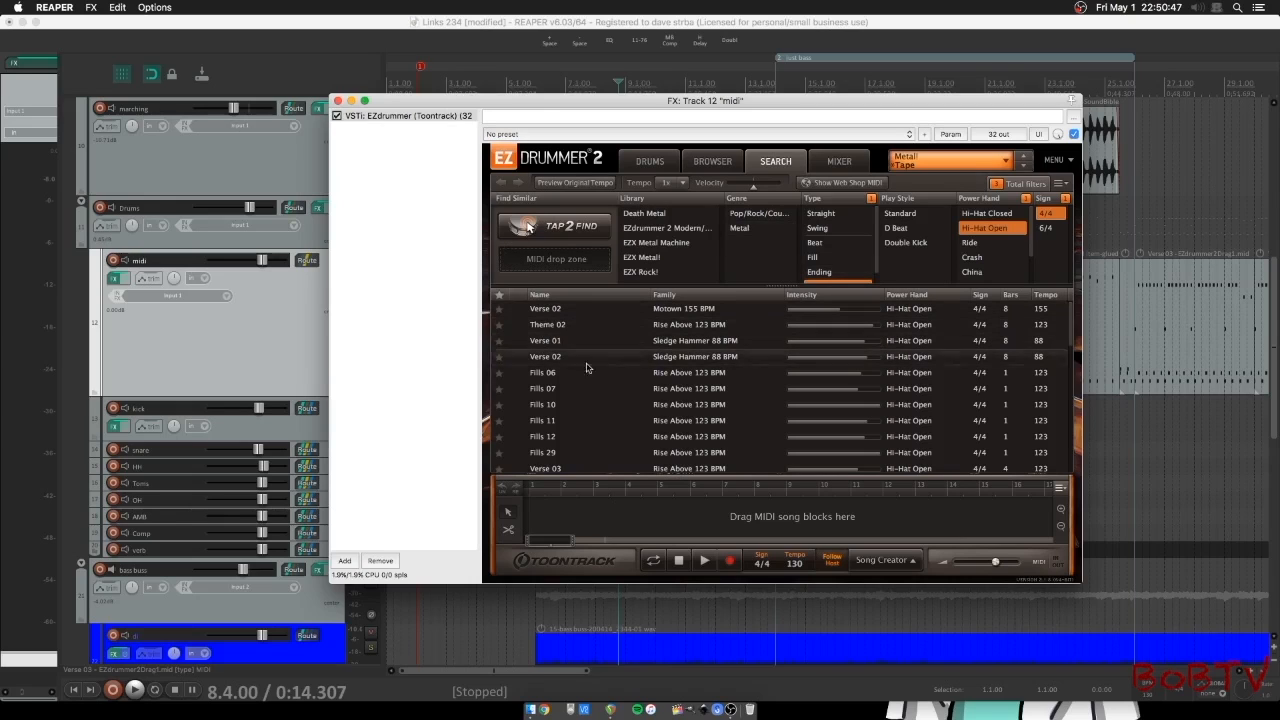
left_click(651, 378)
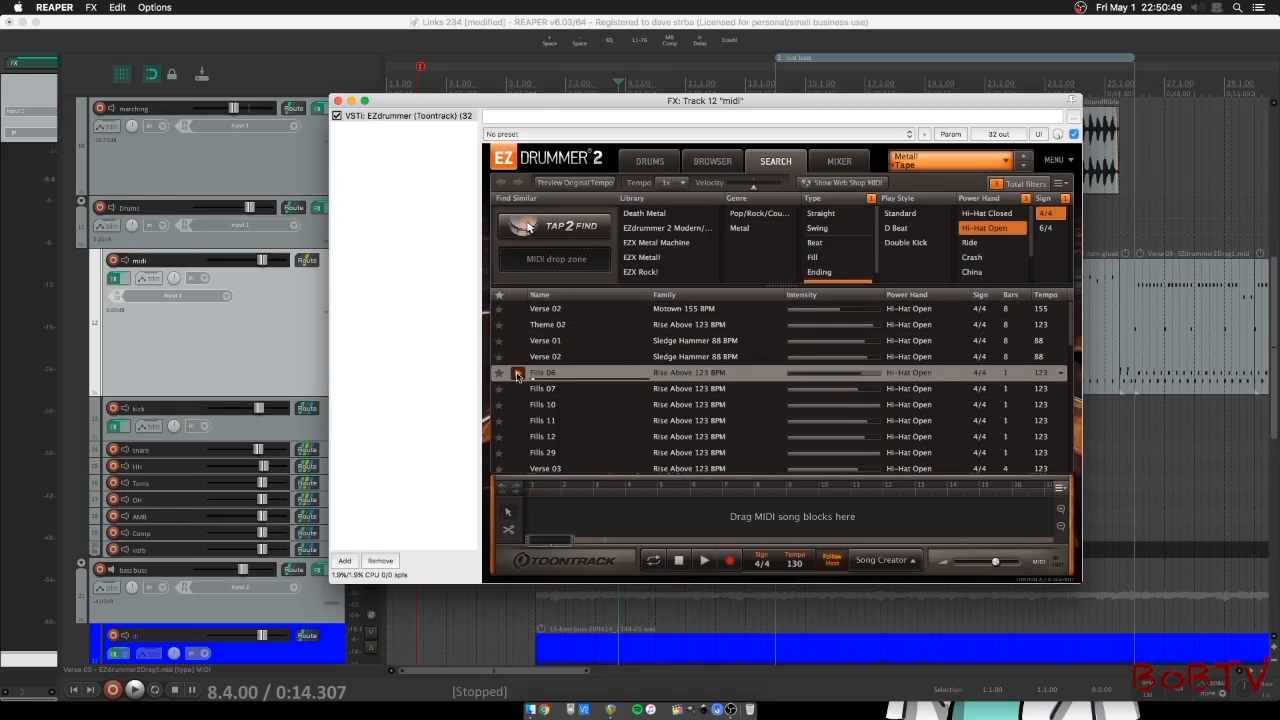
left_click(518, 374)
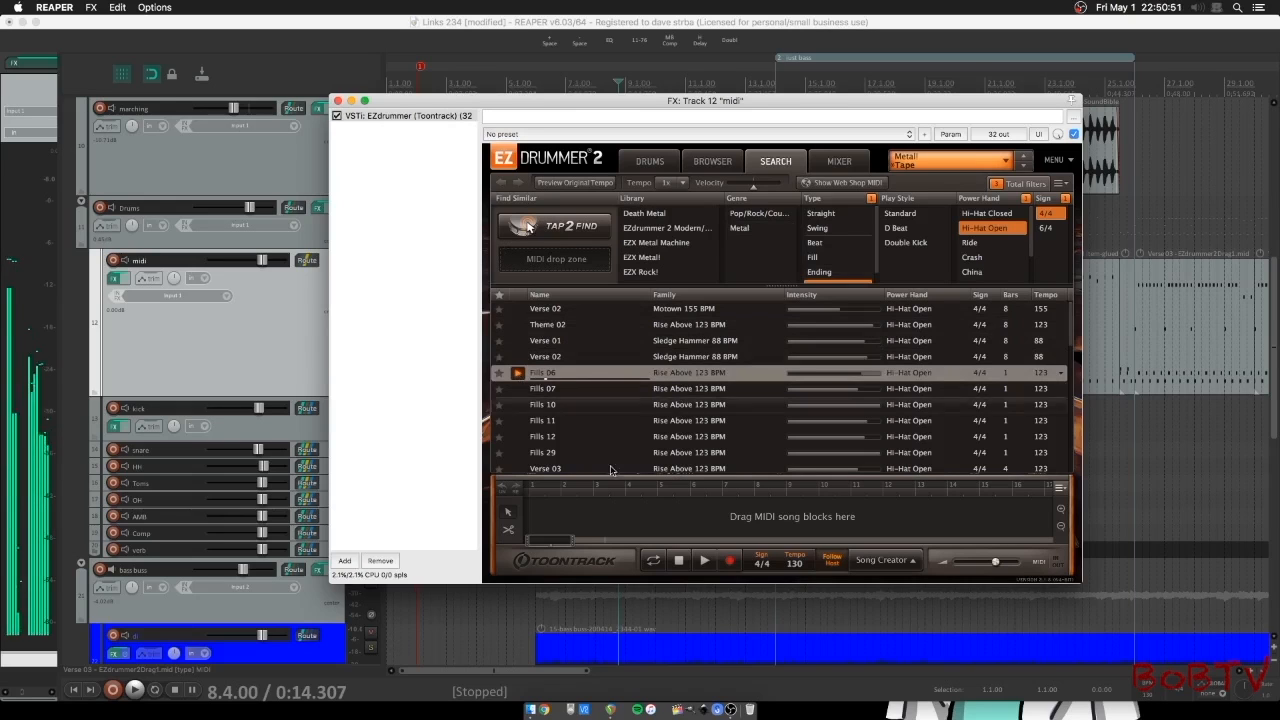
left_click(679, 562)
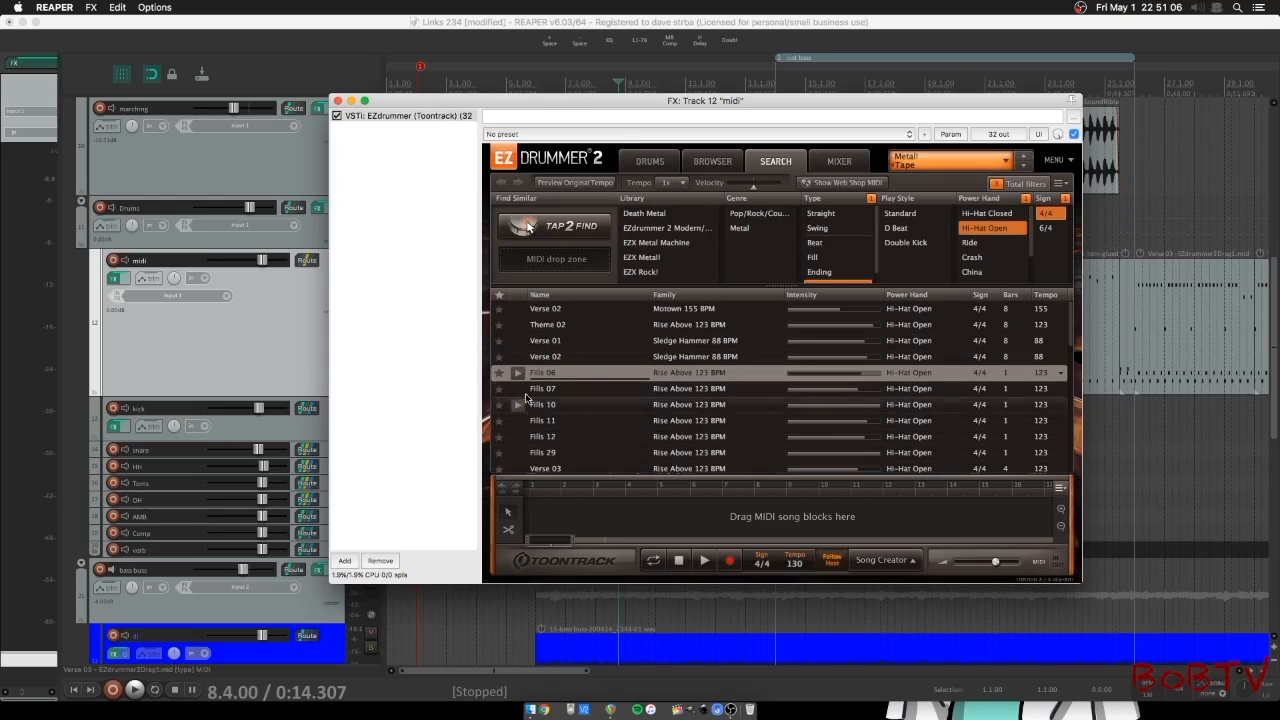
left_click_drag(609, 100, 696, 98)
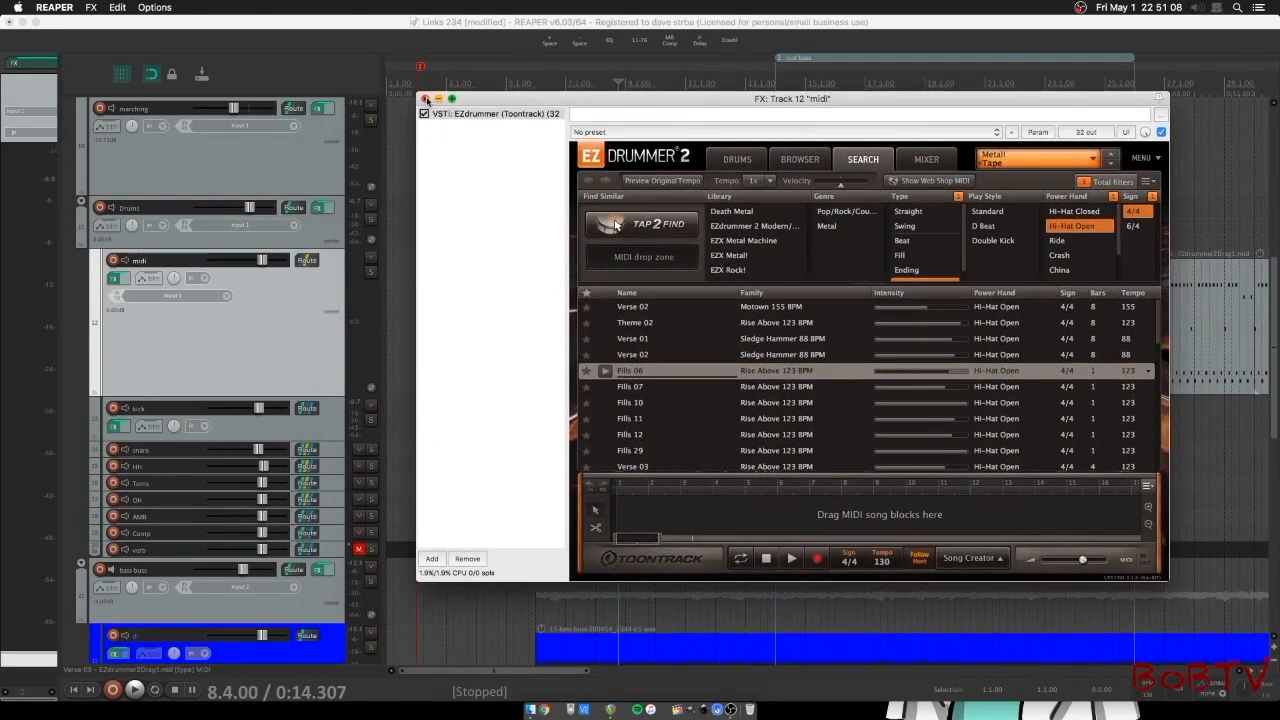
left_click(425, 98)
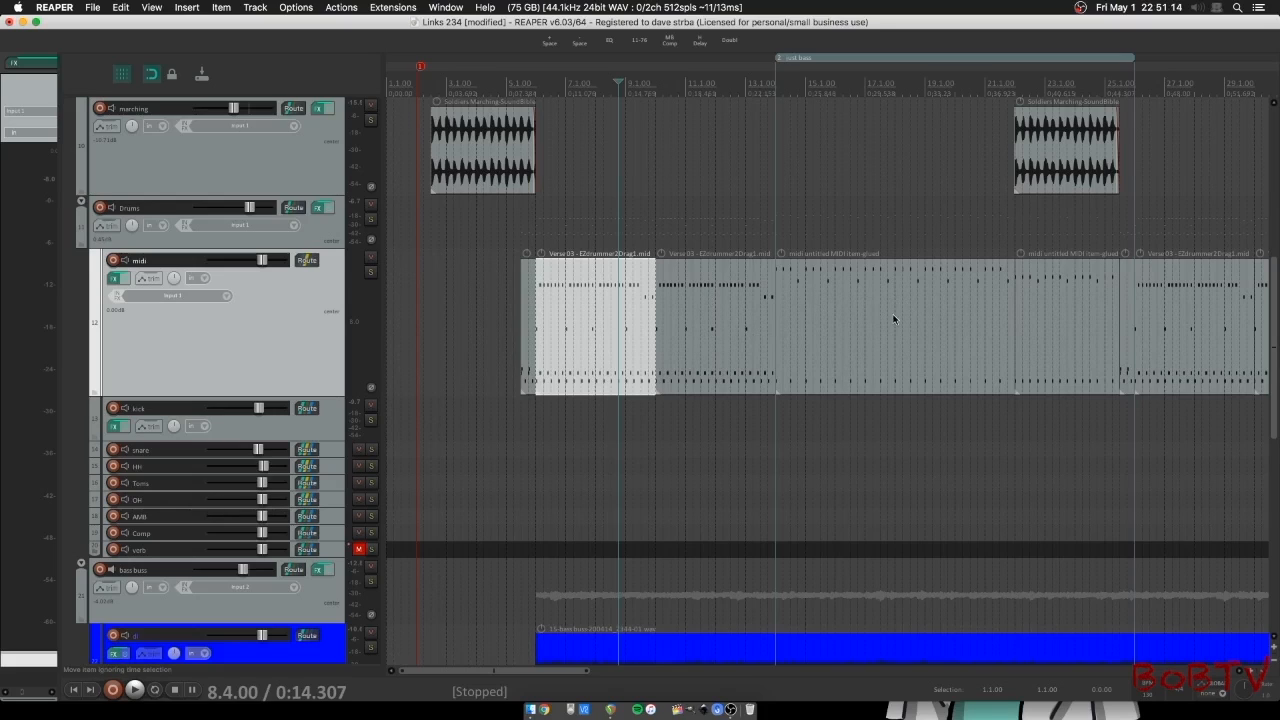
- View the first Verse 03 item's MIDI notes, and solo the Drums track while playing the project from 5.2
double_click(573, 311)
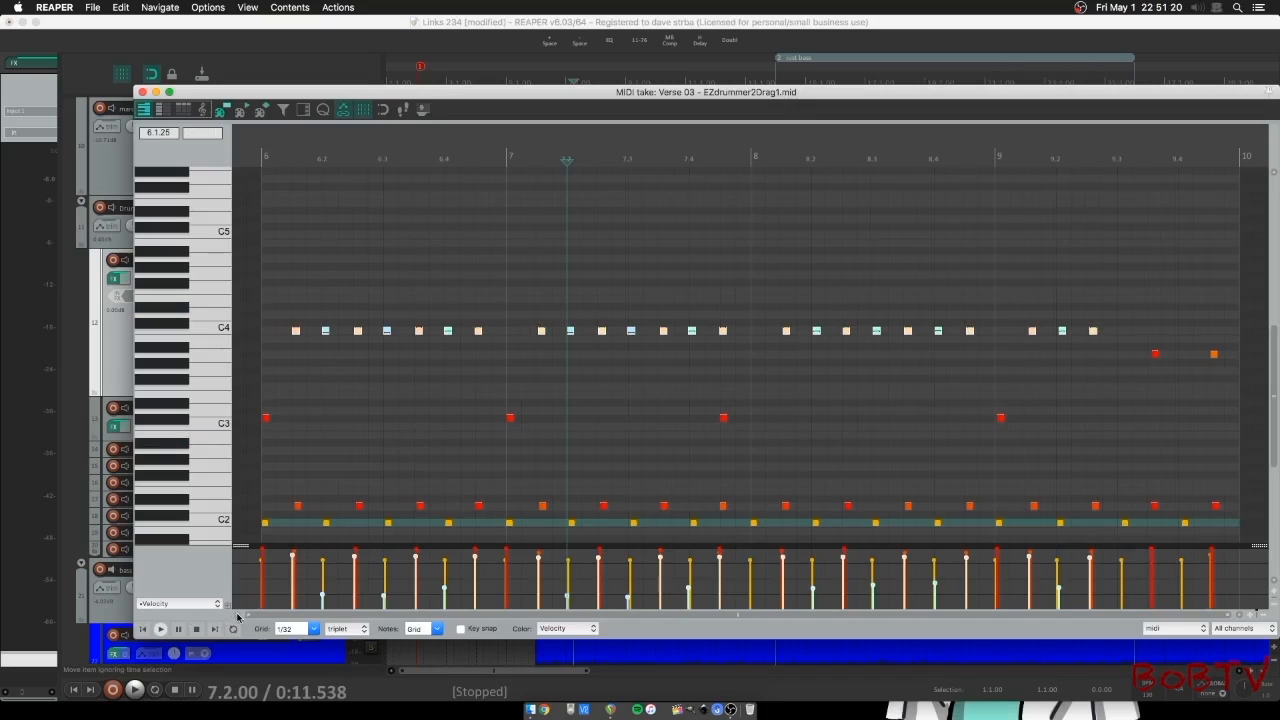
left_click(142, 91)
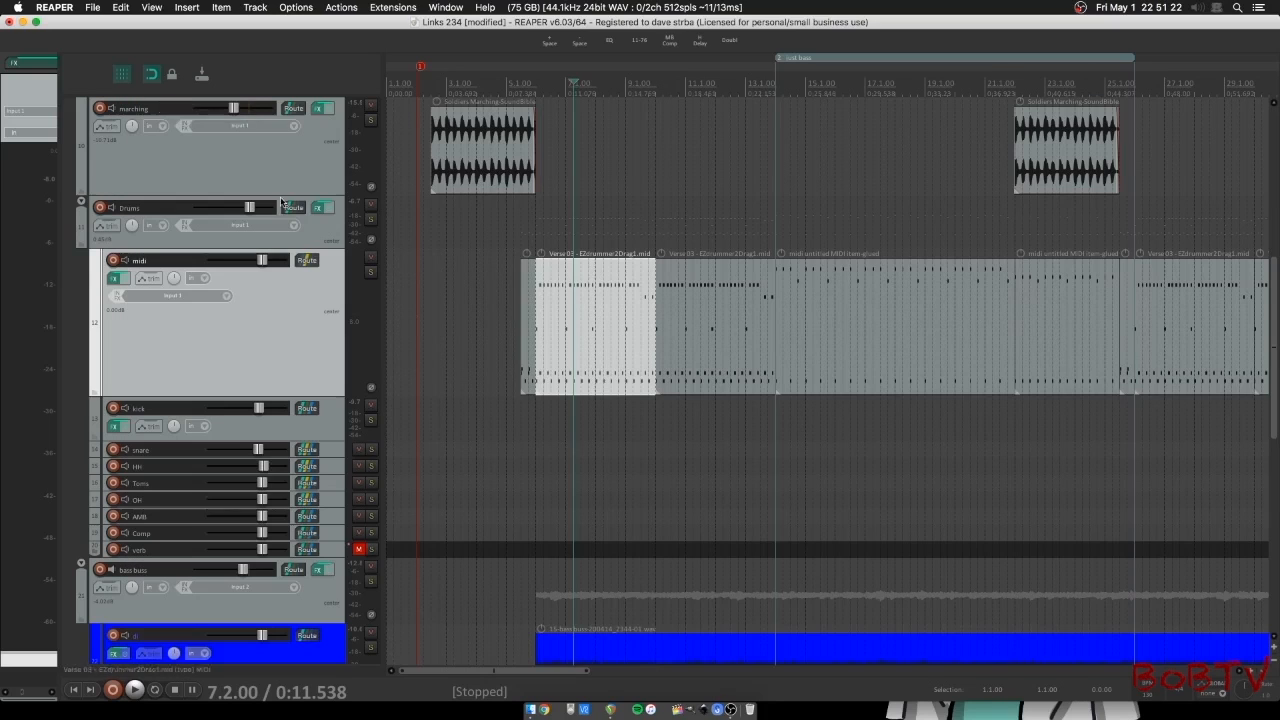
left_click(515, 320)
key("space")
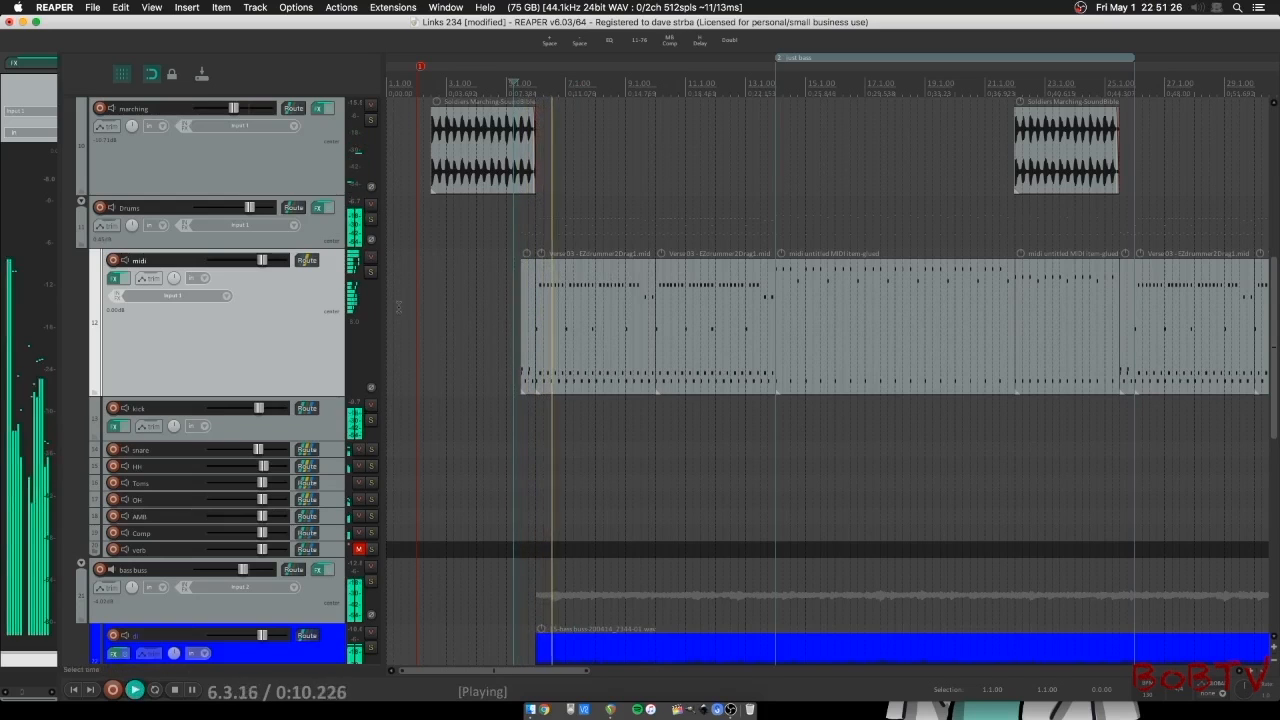
left_click(371, 221)
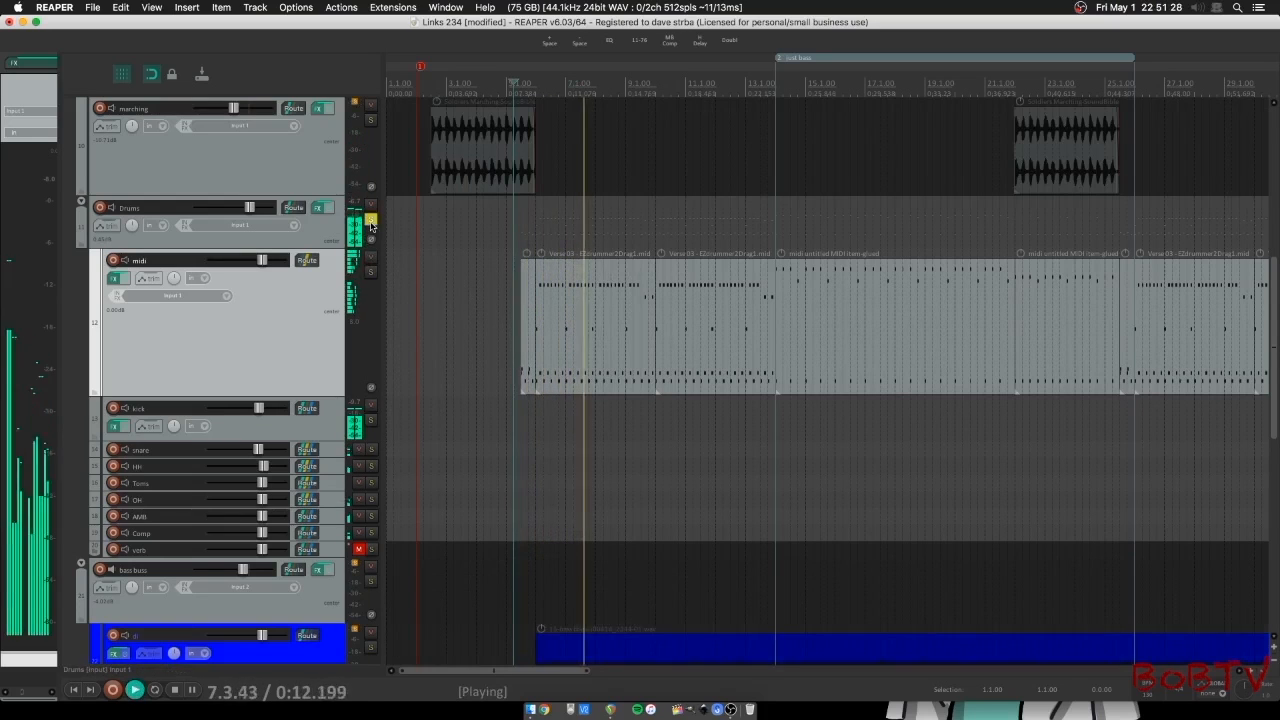
left_click(175, 690)
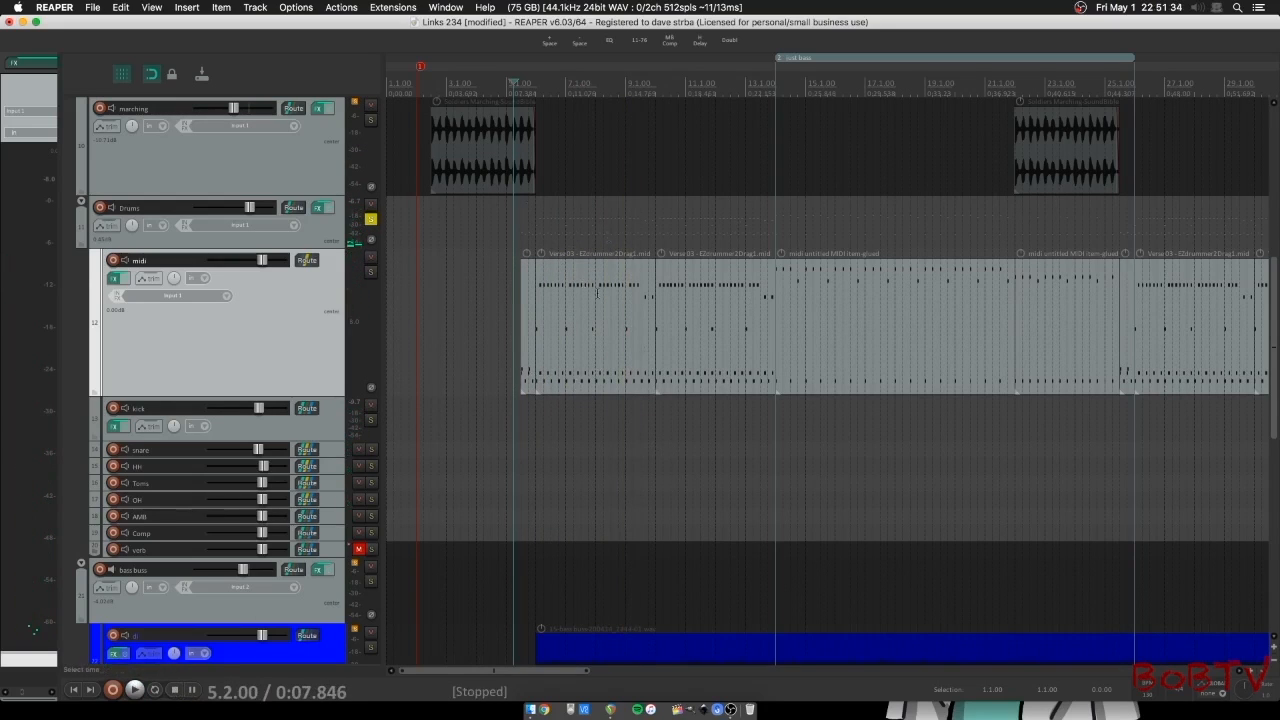
- Check the first Verse 03 item's MIDI notes again and listen to the soloed drums from bar 6
double_click(592, 325)
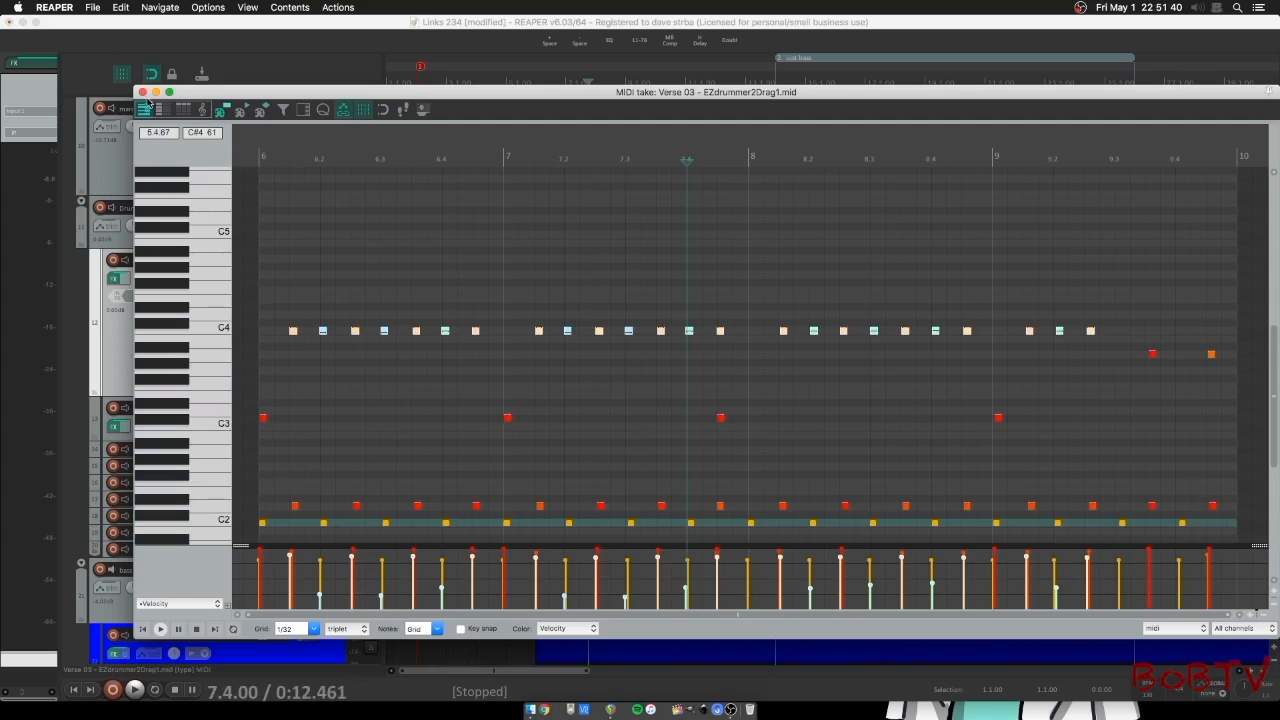
left_click(143, 92)
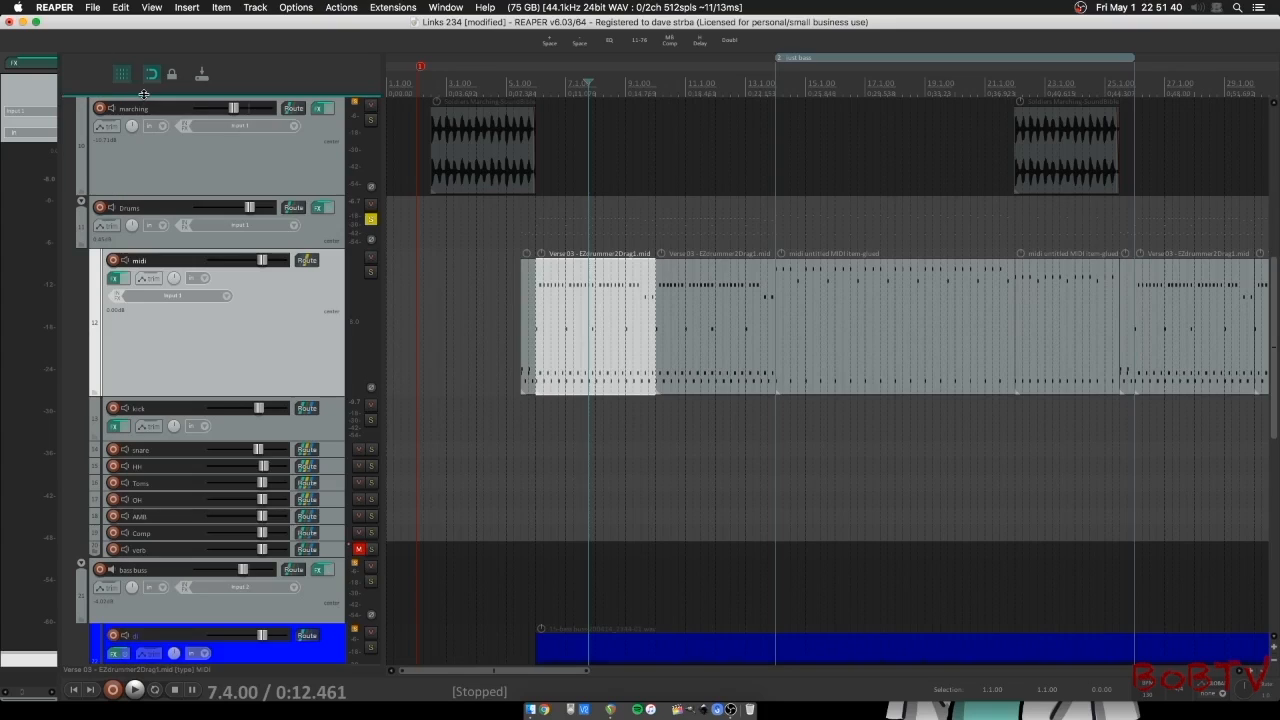
left_click(535, 425)
key("space")
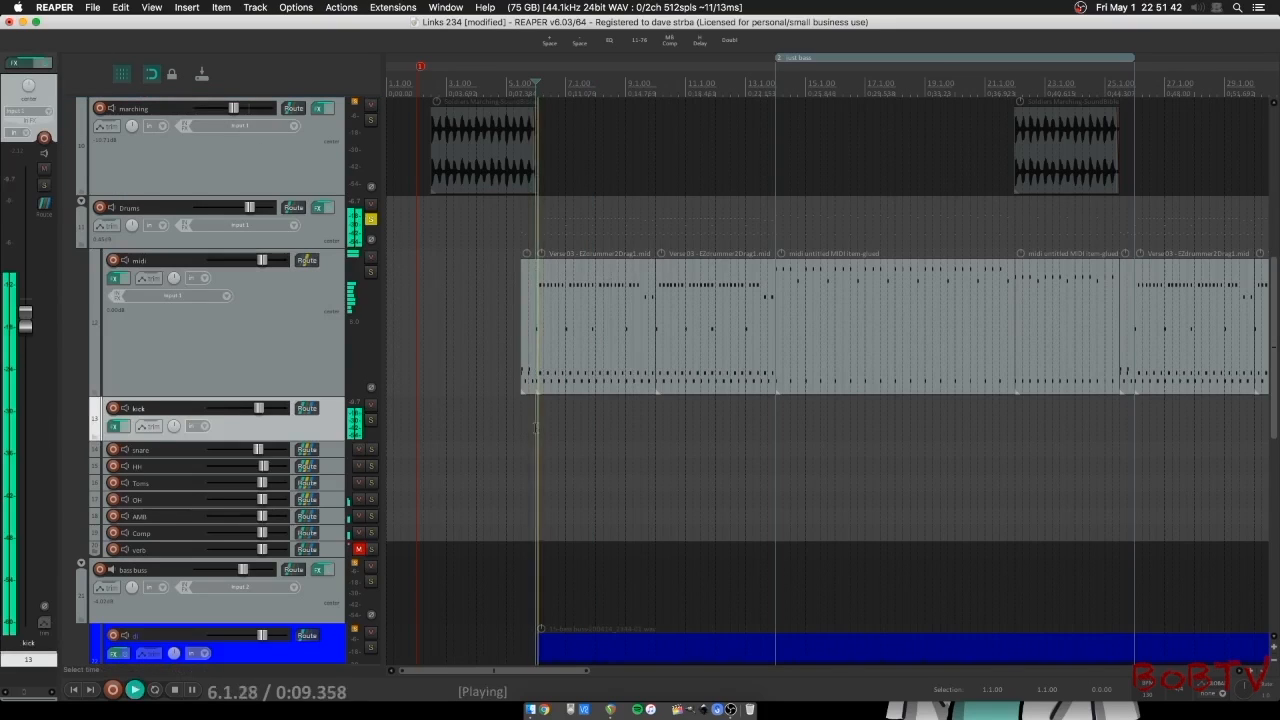
left_click(174, 691)
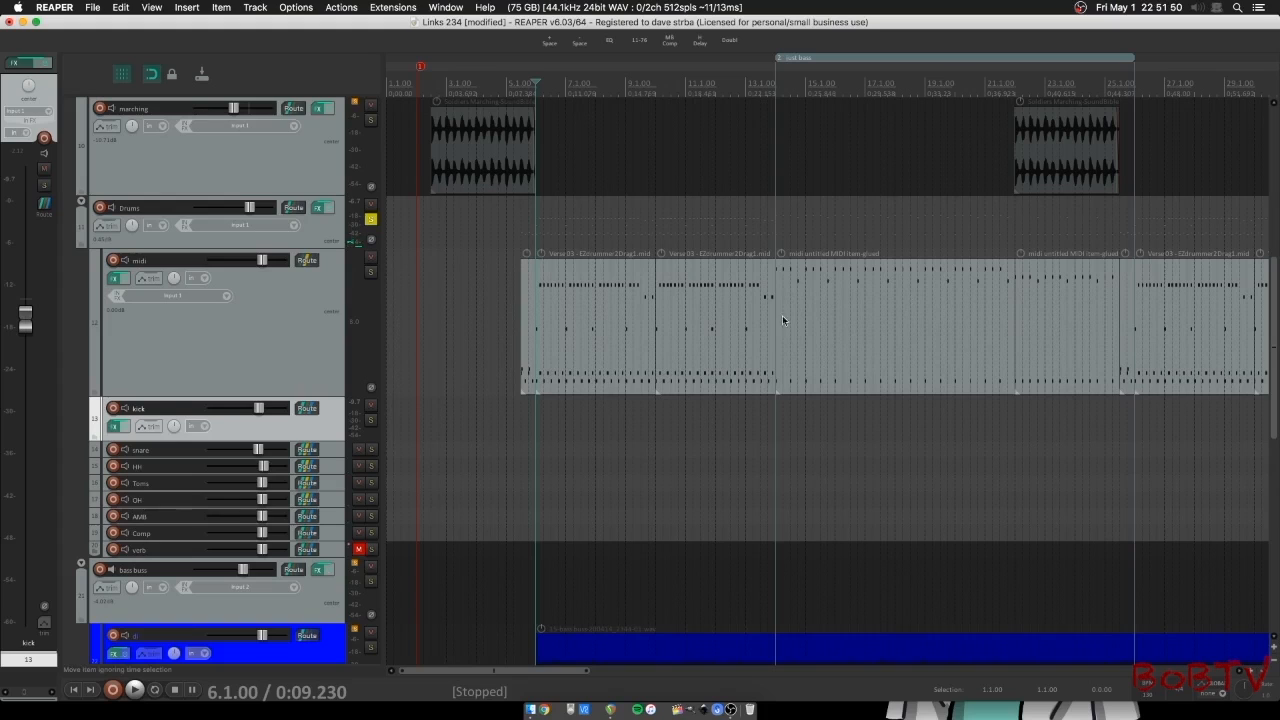
- Play from the start of the glued untitled MIDI item, comparing the full mix with the soloed Drums track, and pause
scroll(771, 422, "right", 3)
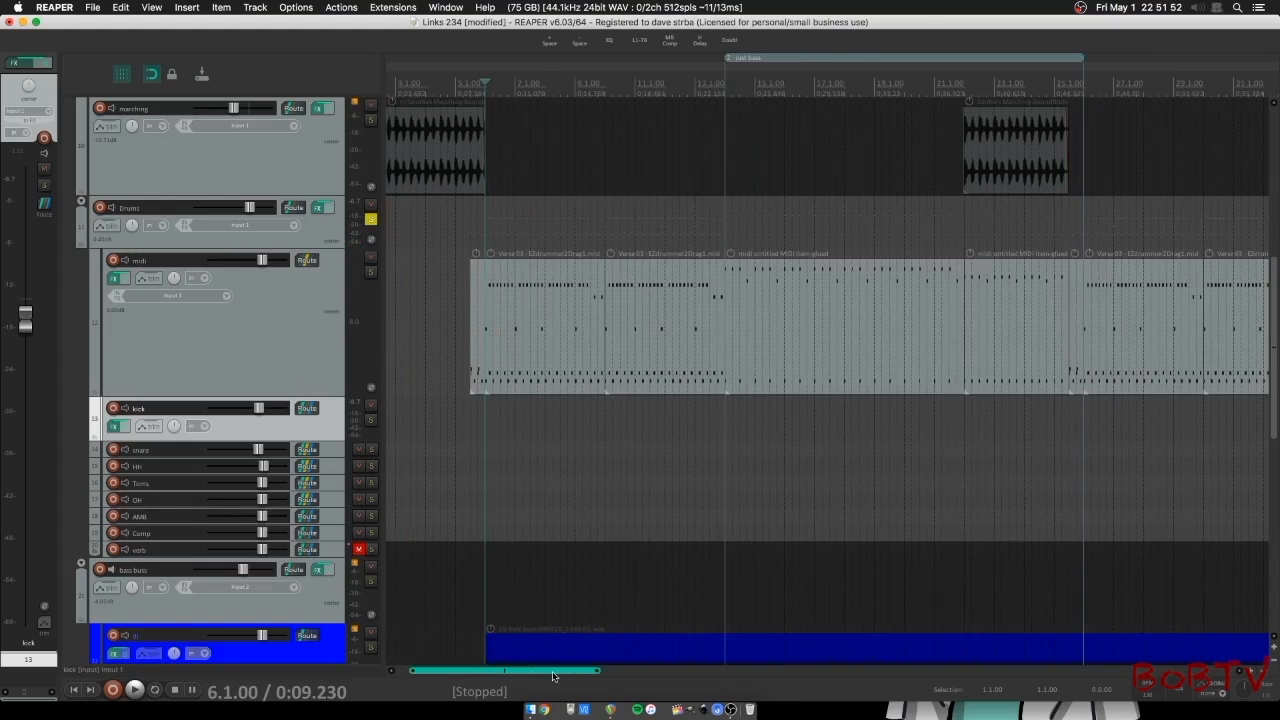
left_click(725, 430)
key("space")
left_click(371, 220)
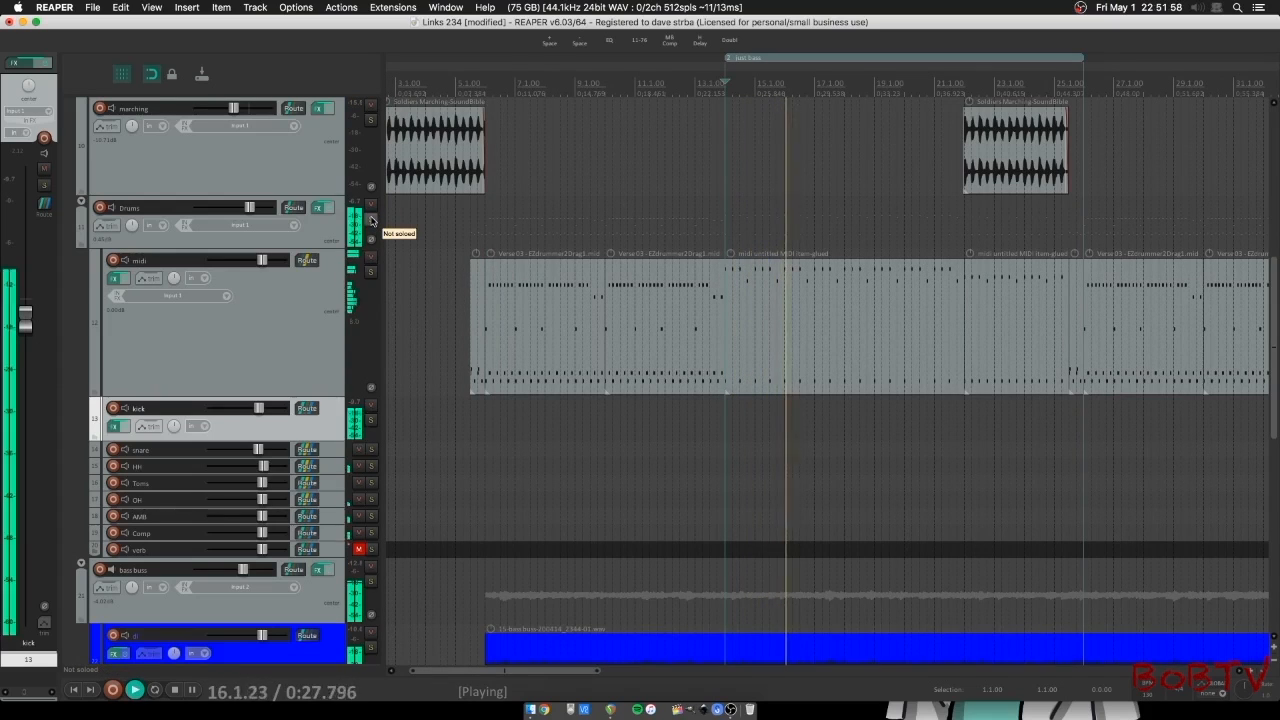
left_click(371, 220)
left_click_drag(569, 674, 578, 675)
key("Return")
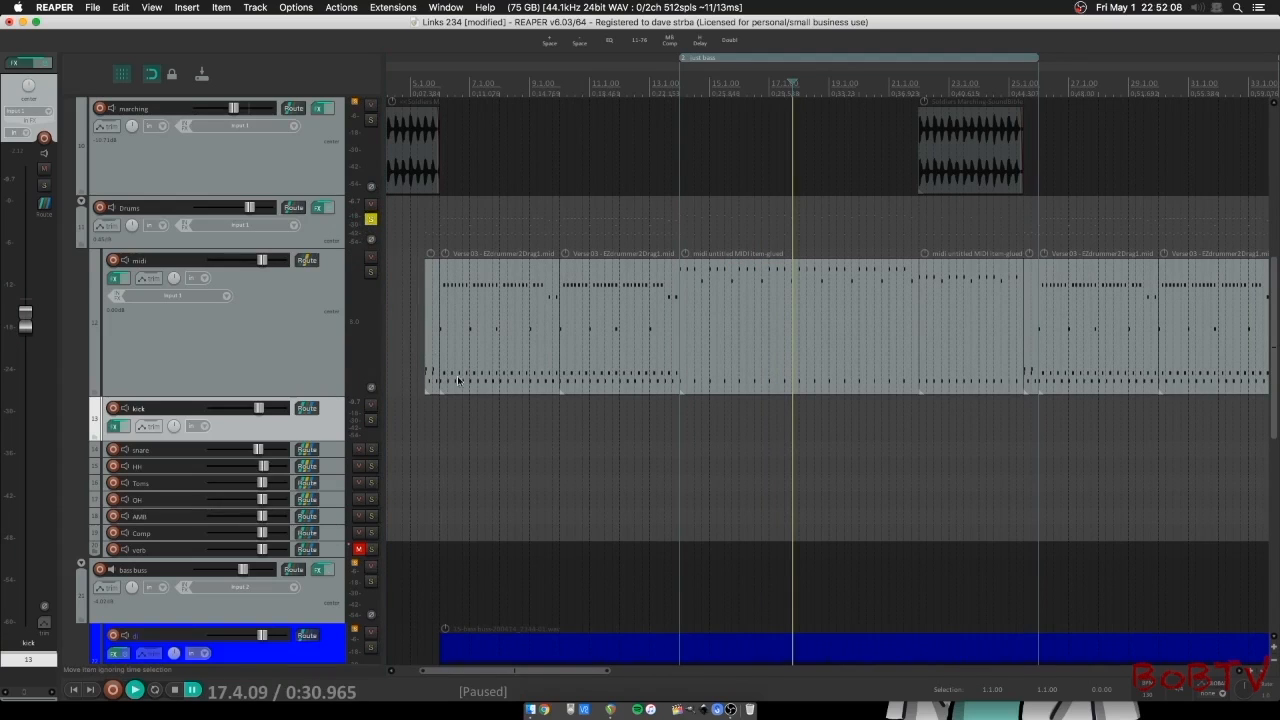
- Open the short untitled MIDI item before the first verse, play its fill from the start, and close the MIDI editor
double_click(434, 331)
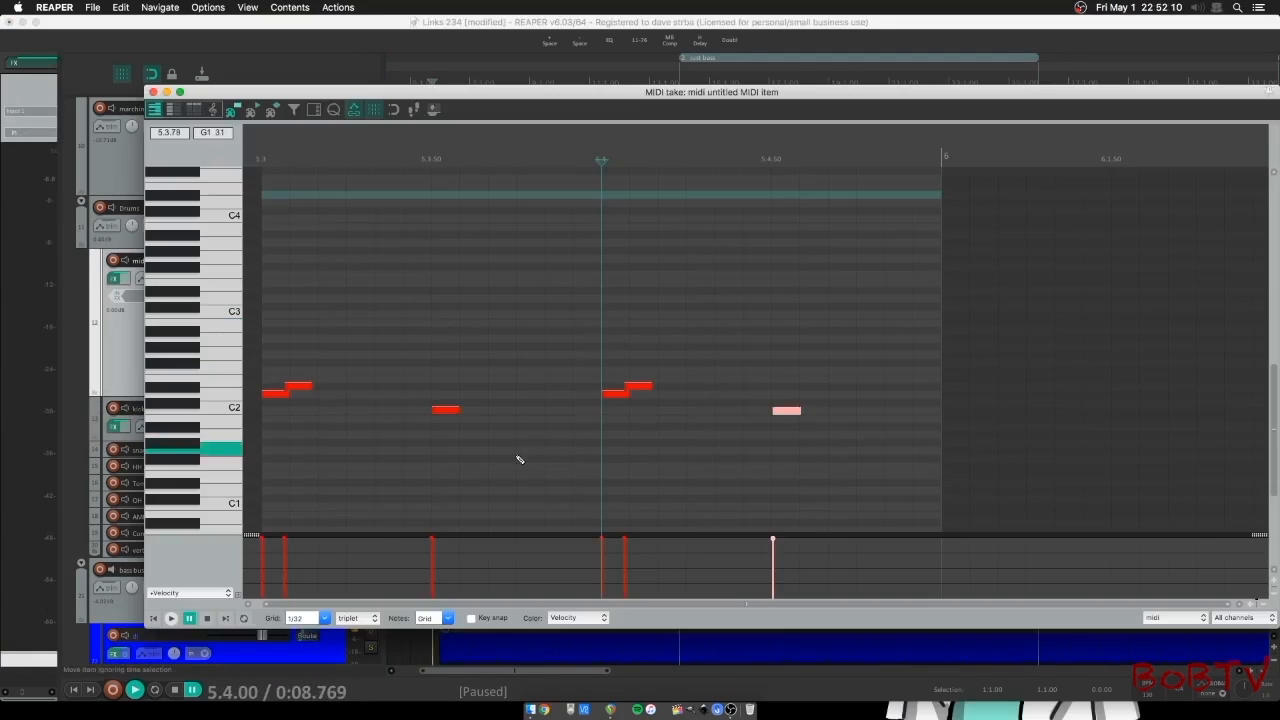
left_click_drag(399, 604, 391, 604)
left_click(155, 620)
left_click(207, 619)
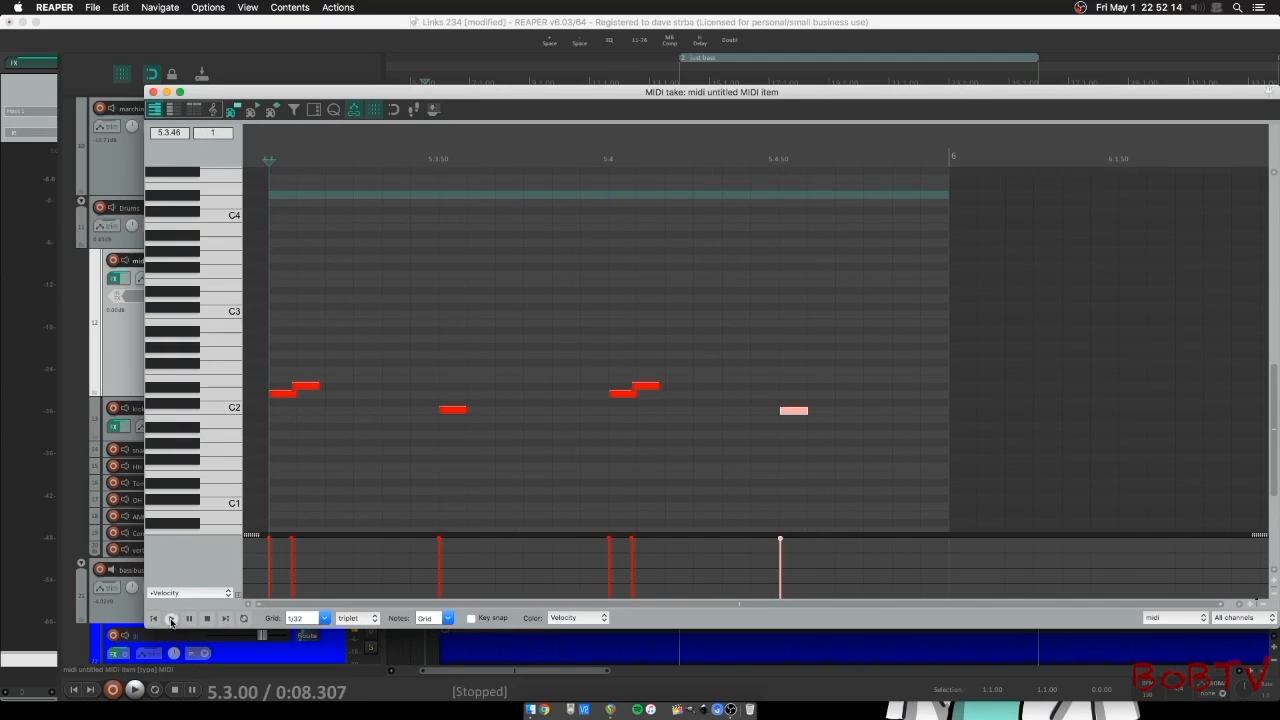
left_click(171, 621)
left_click(207, 619)
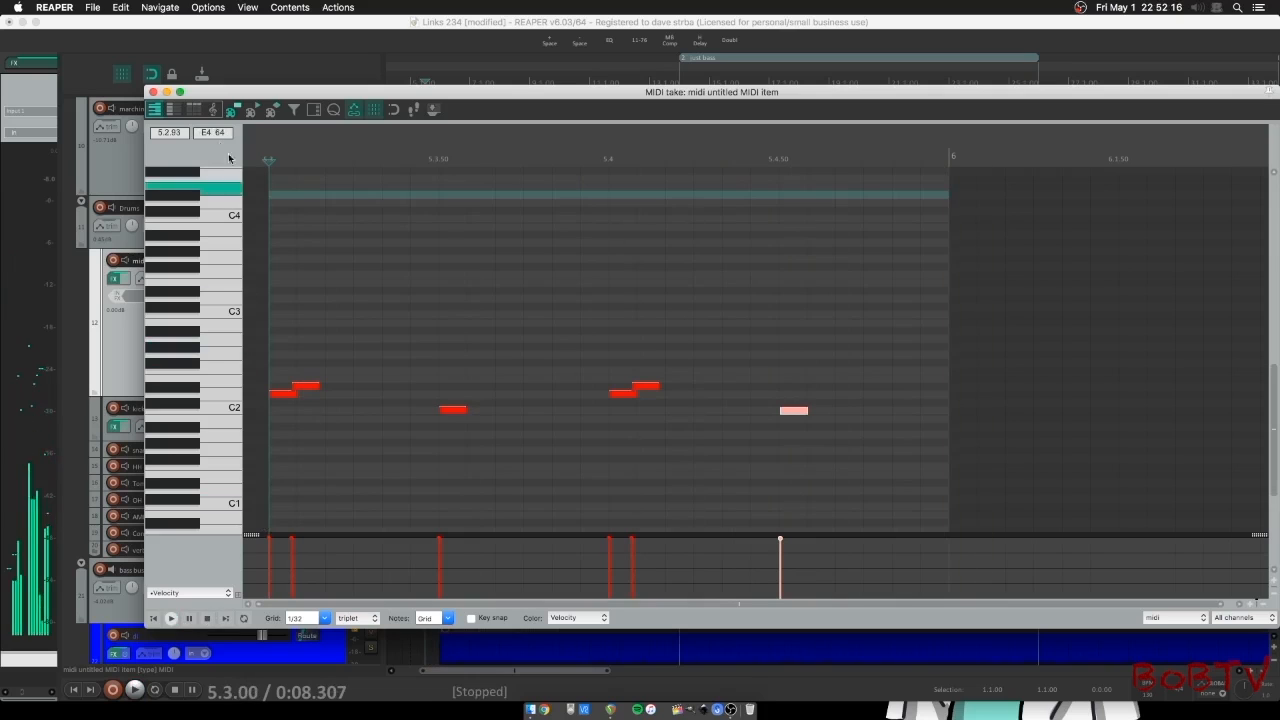
left_click(153, 92)
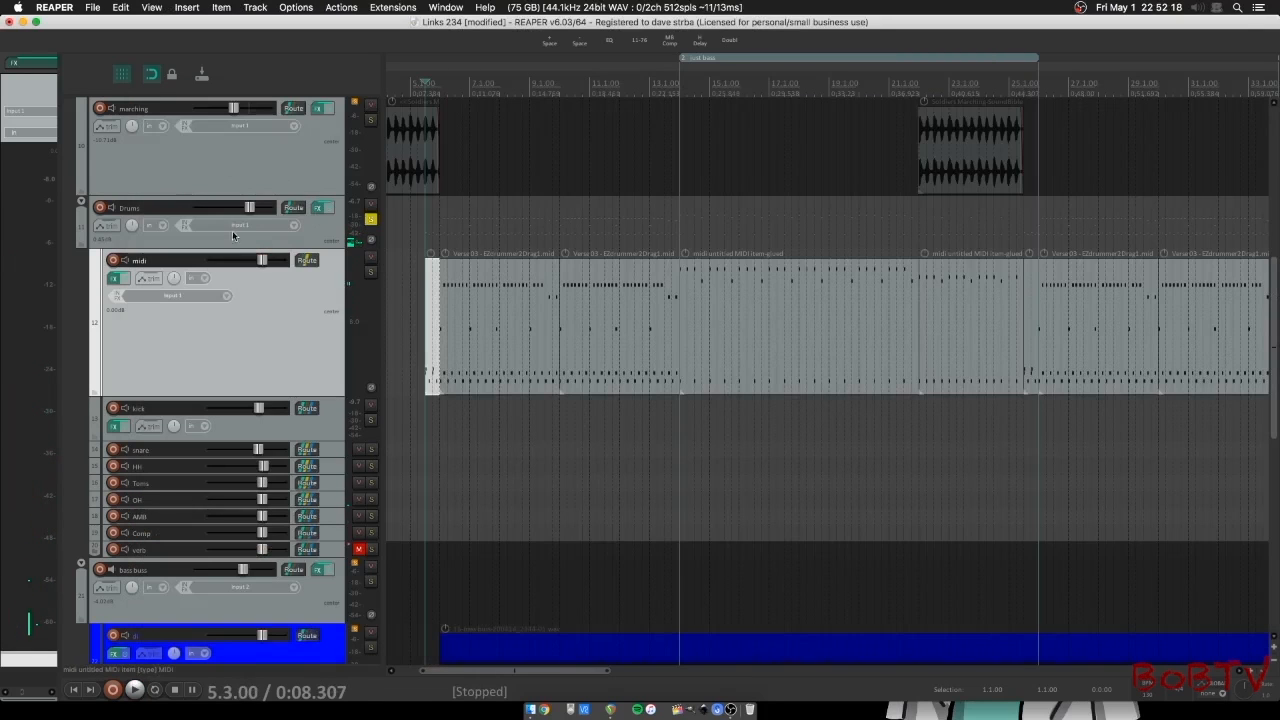
- Open EZdrummer on the midi track, check the plug-in's available commands, and view its drum kit
left_click(116, 279)
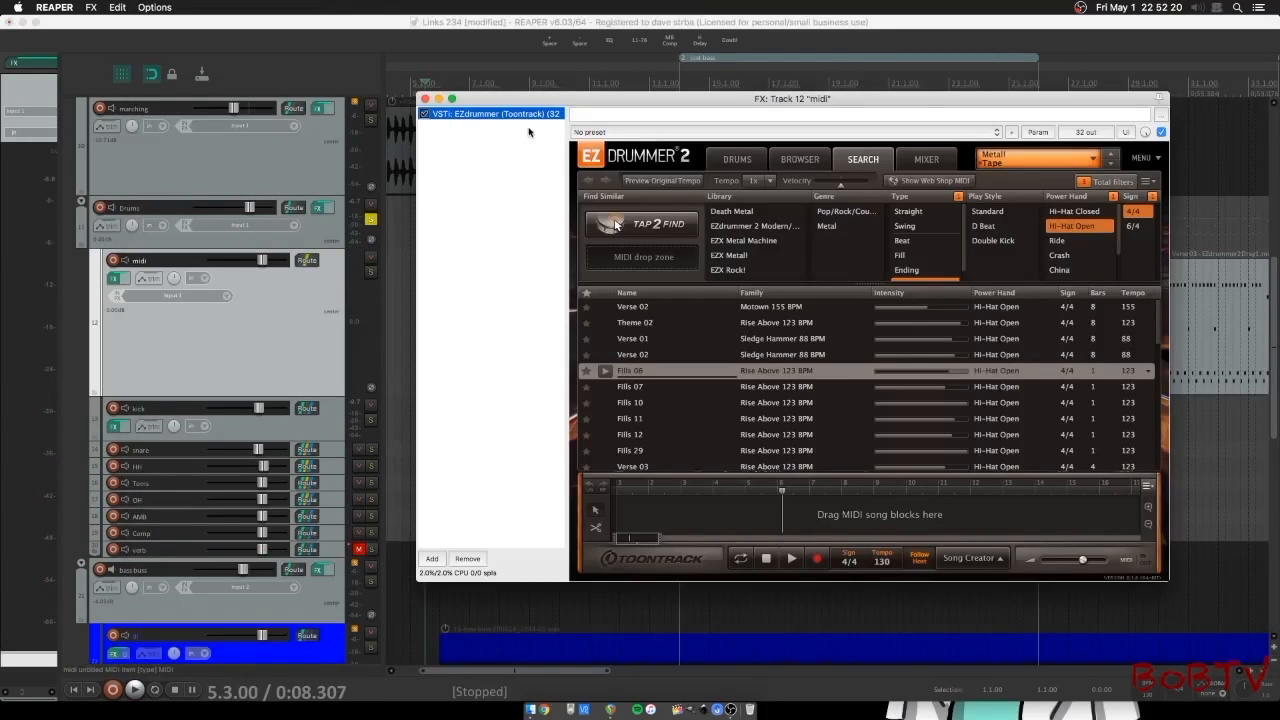
right_click(505, 153)
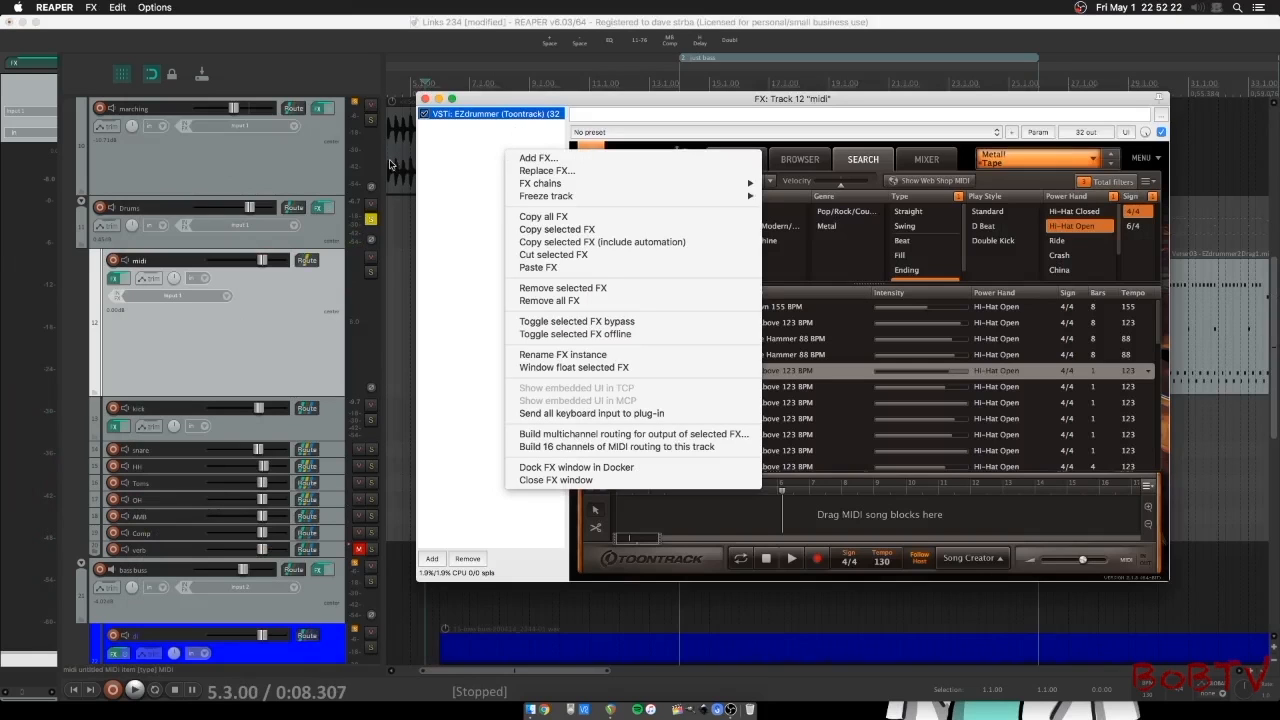
left_click(446, 189)
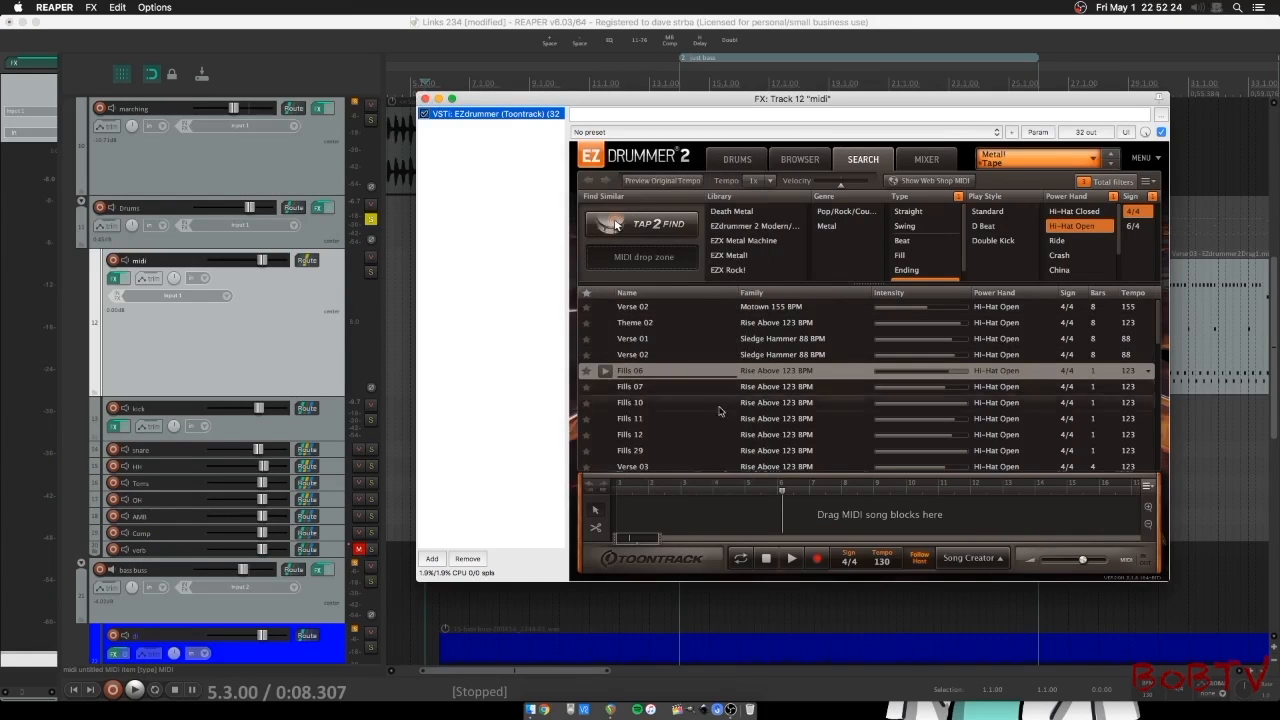
left_click(742, 161)
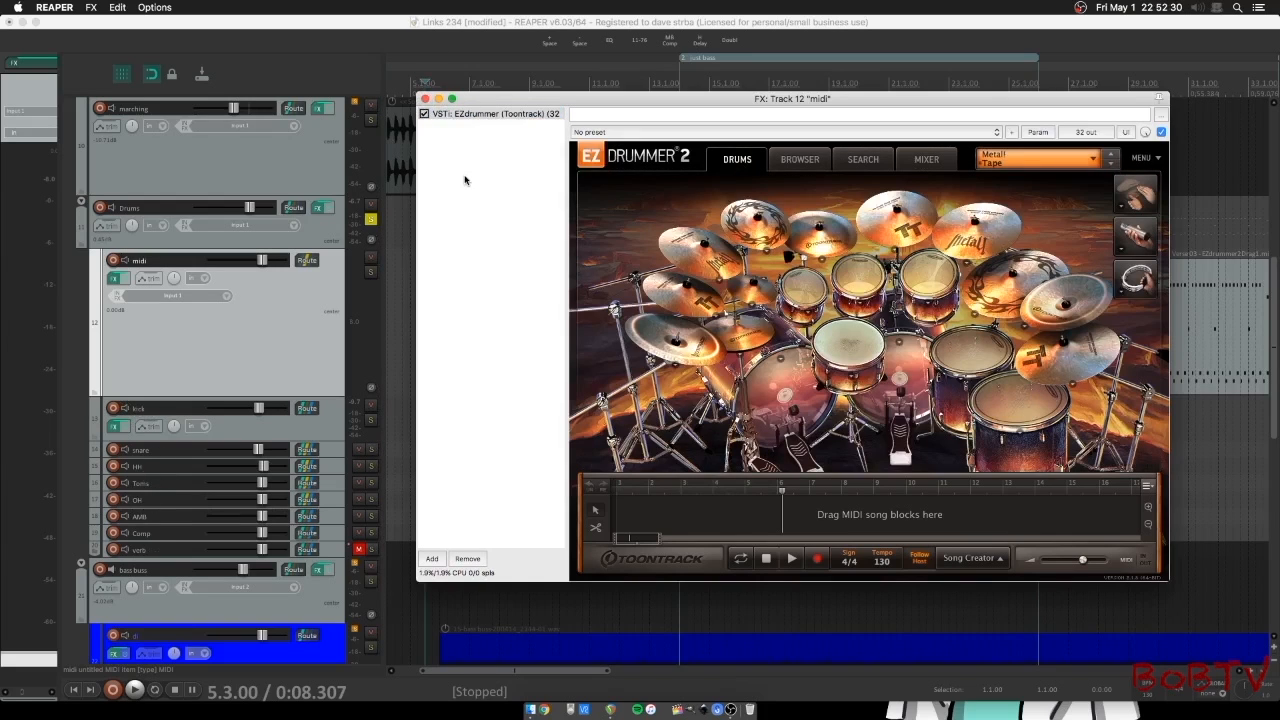
- Build multichannel routing for the output of the midi track's EZdrummer plug-in
left_click(509, 116)
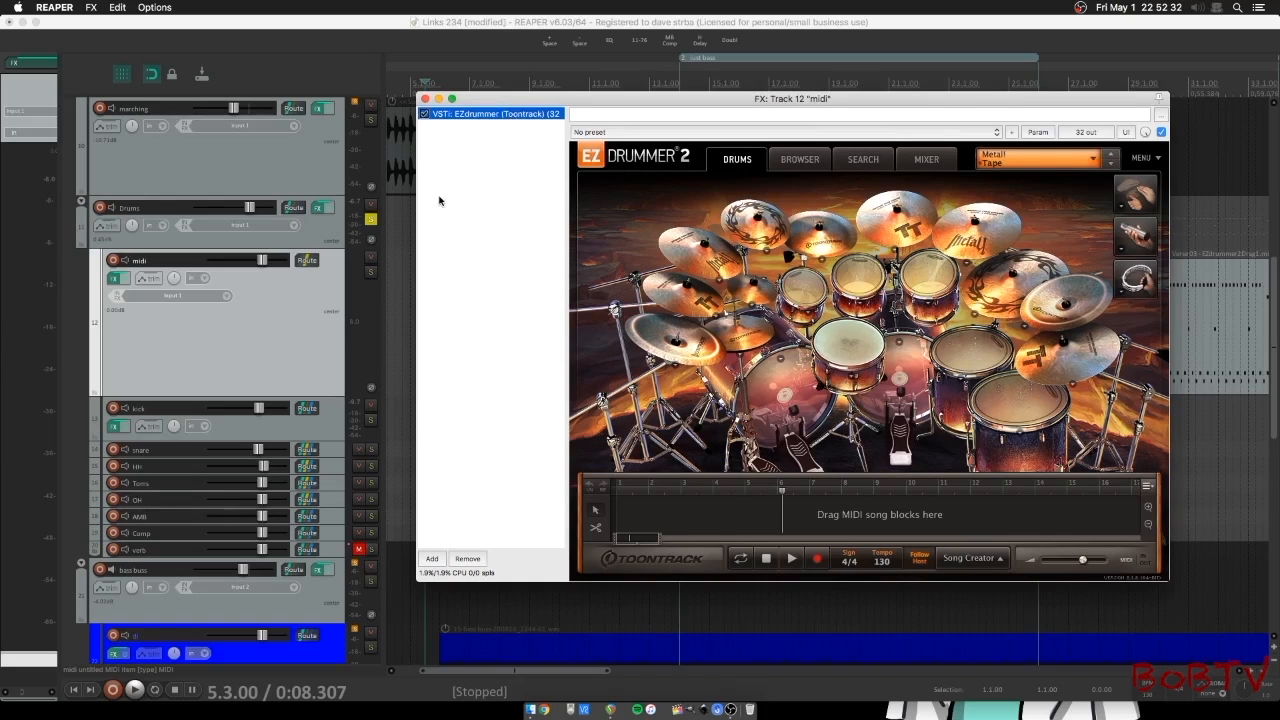
right_click(476, 171)
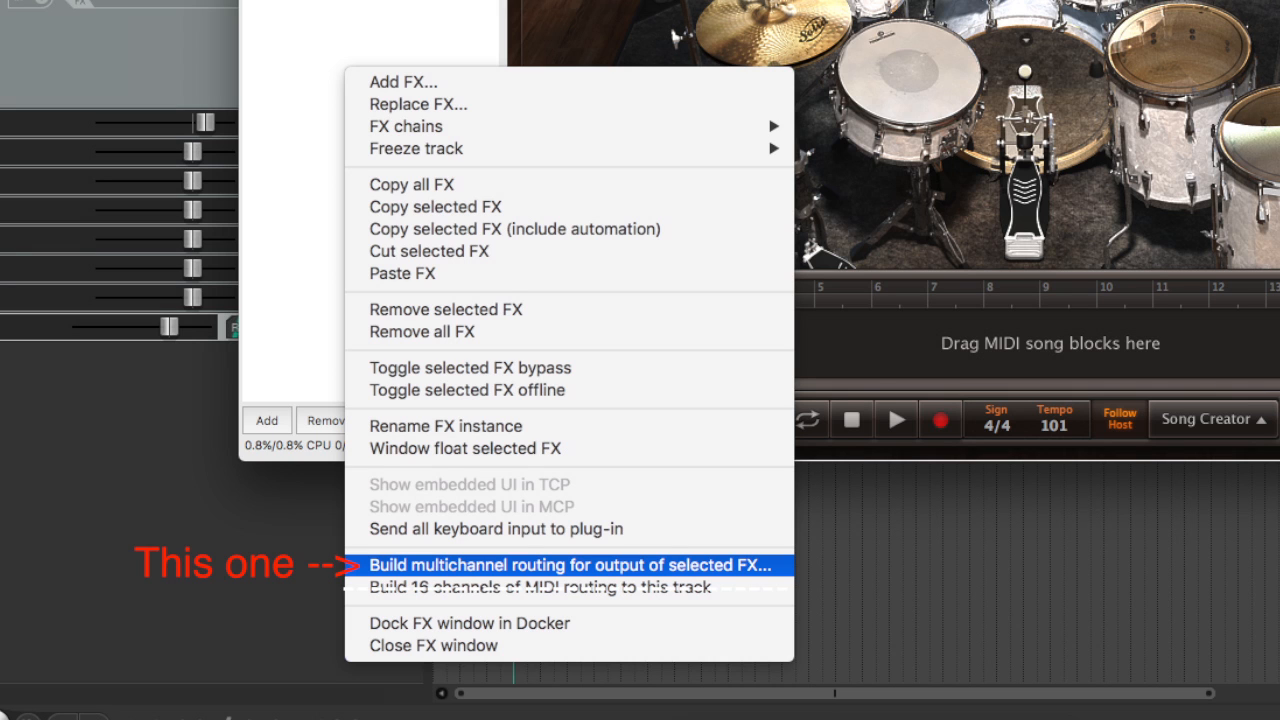
left_click(570, 565)
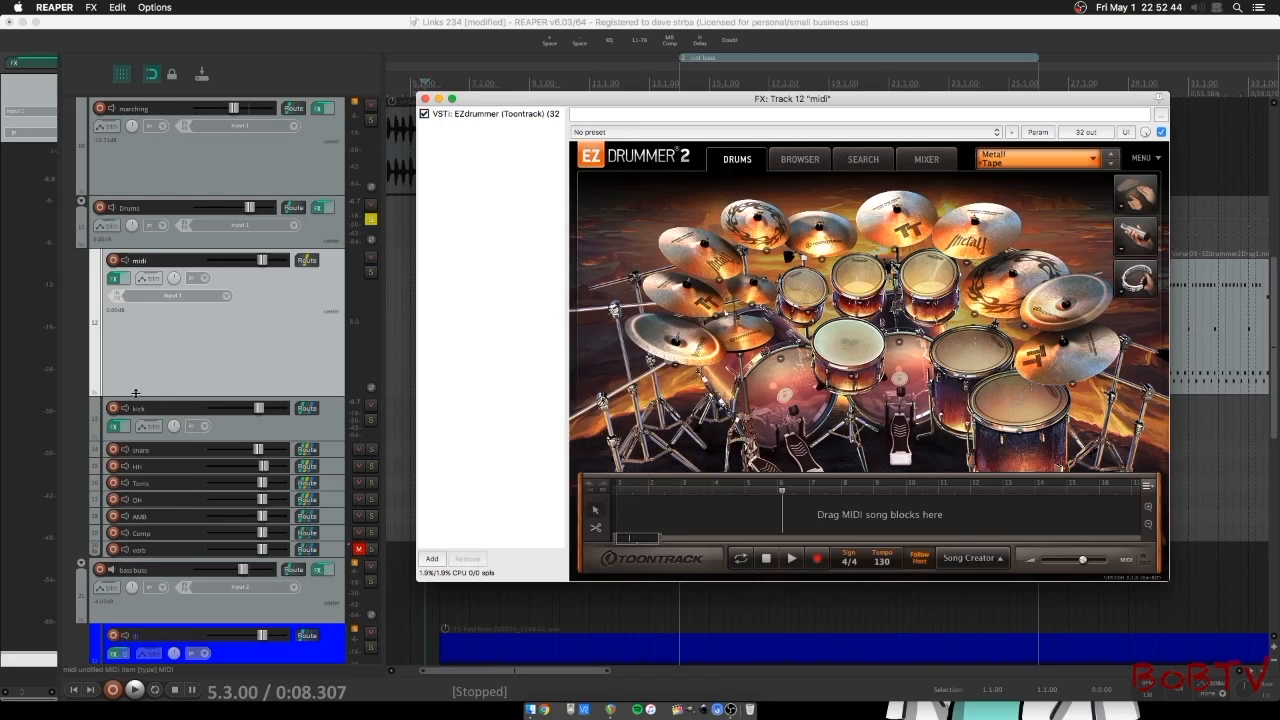
- Compare EZdrummer's mixer channels and output numbers with the kick, snare and HH tracks, and close the plug-in
left_click(926, 160)
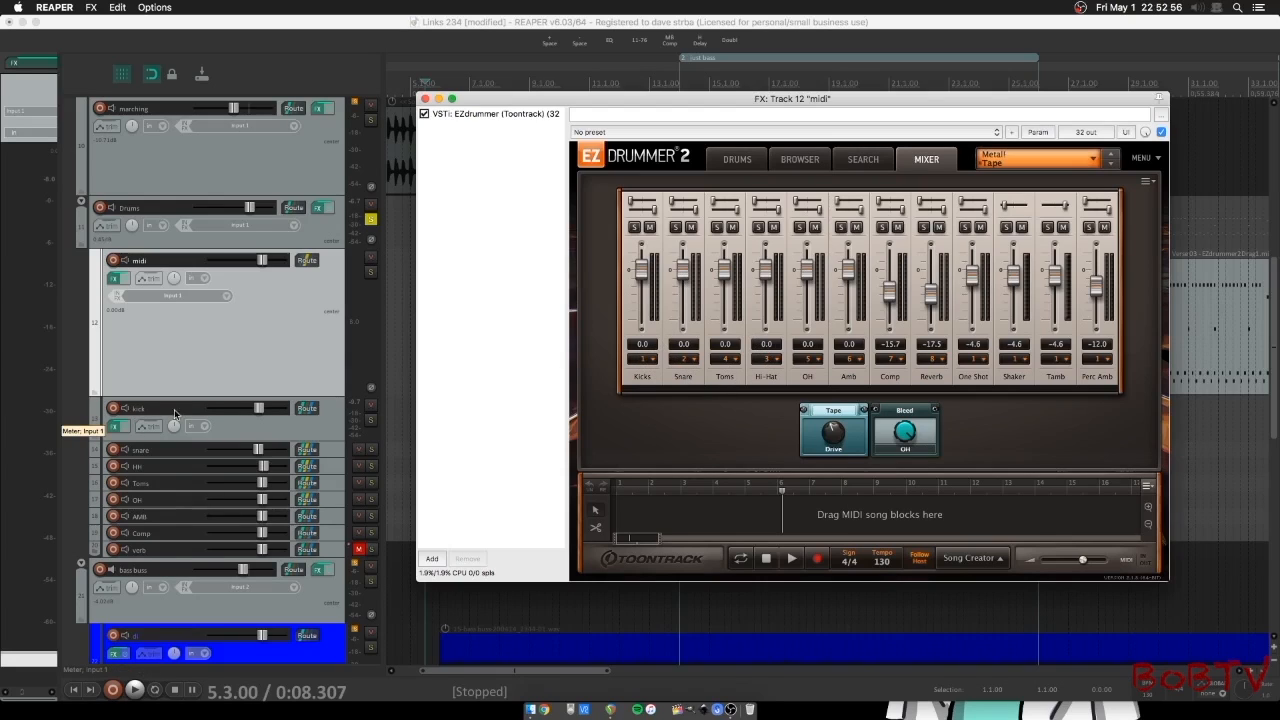
left_click(283, 434)
left_click(323, 451)
left_click(328, 467)
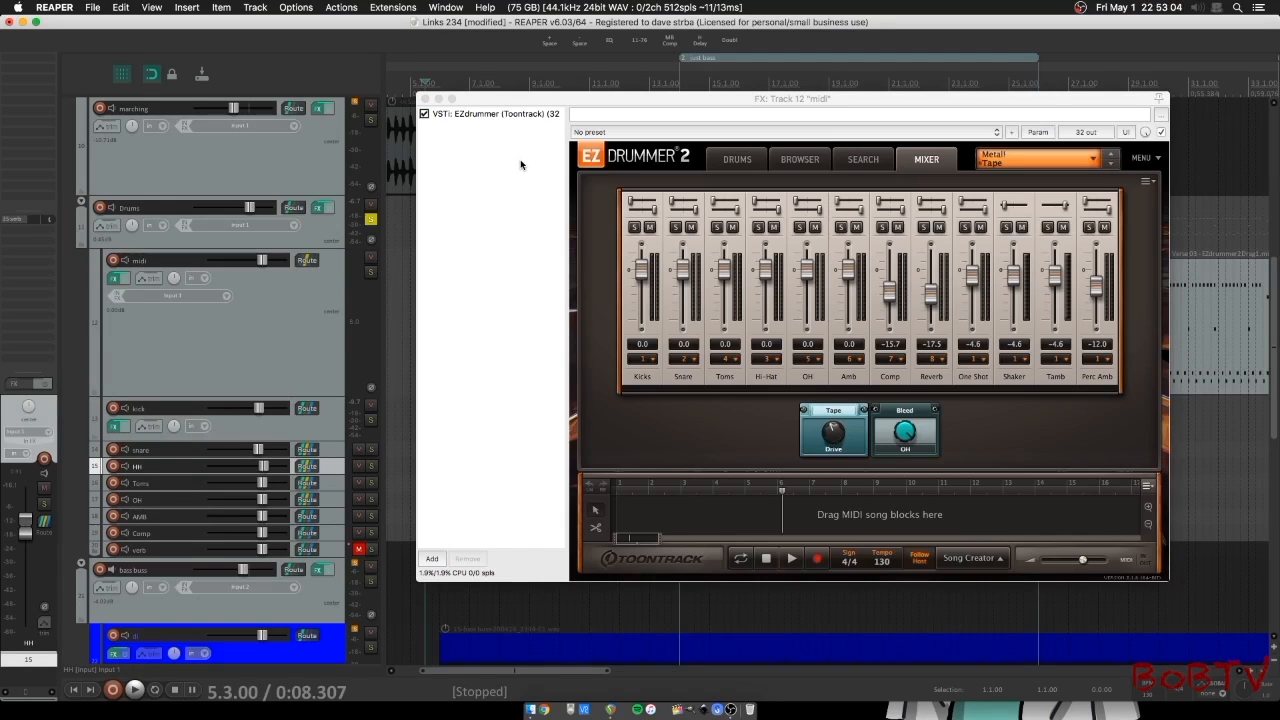
left_click(735, 160)
left_click(926, 159)
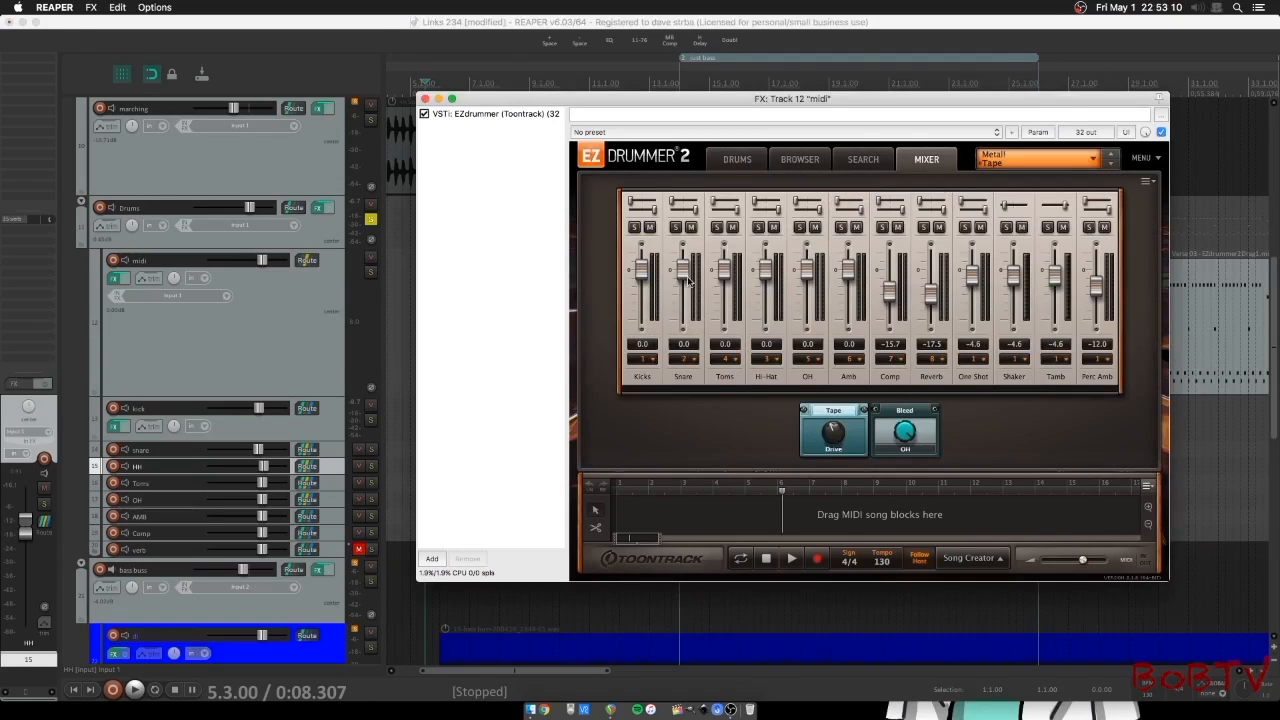
left_click(426, 99)
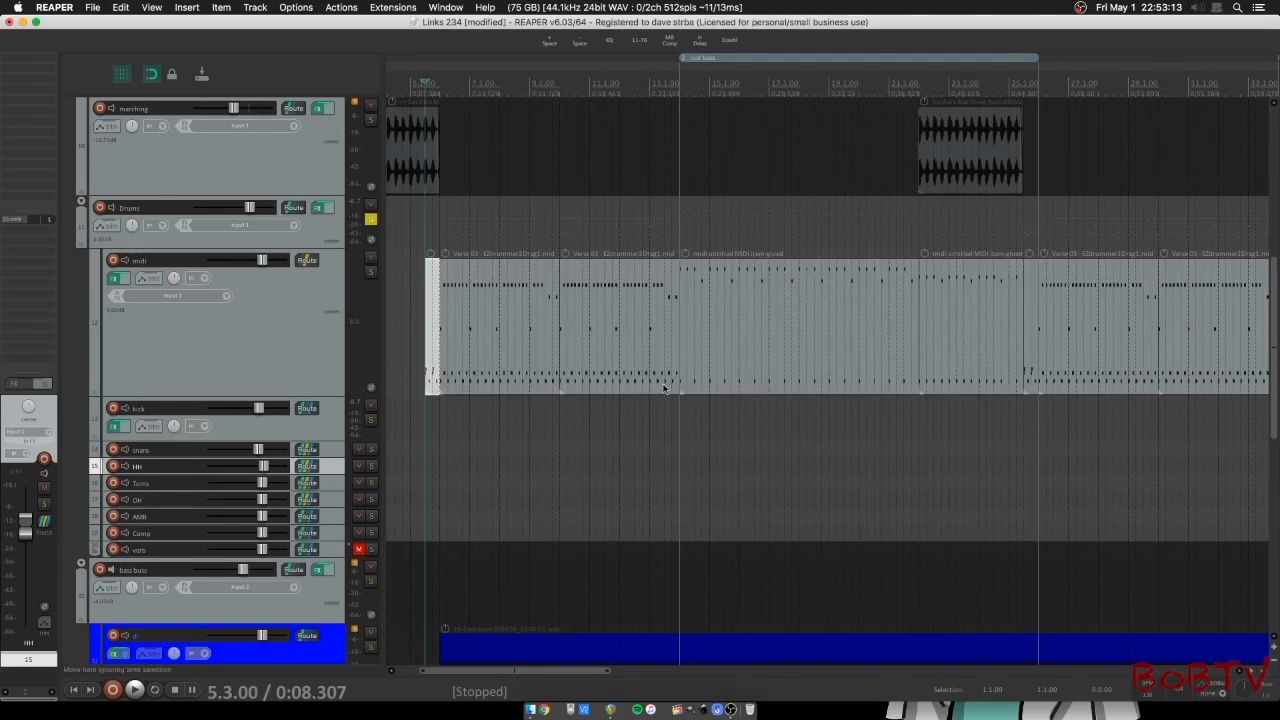
mouse_move(1276, 436)
left_mouse_down()
mouse_move(1278, 487)
mouse_move(1276, 460)
left_mouse_up()
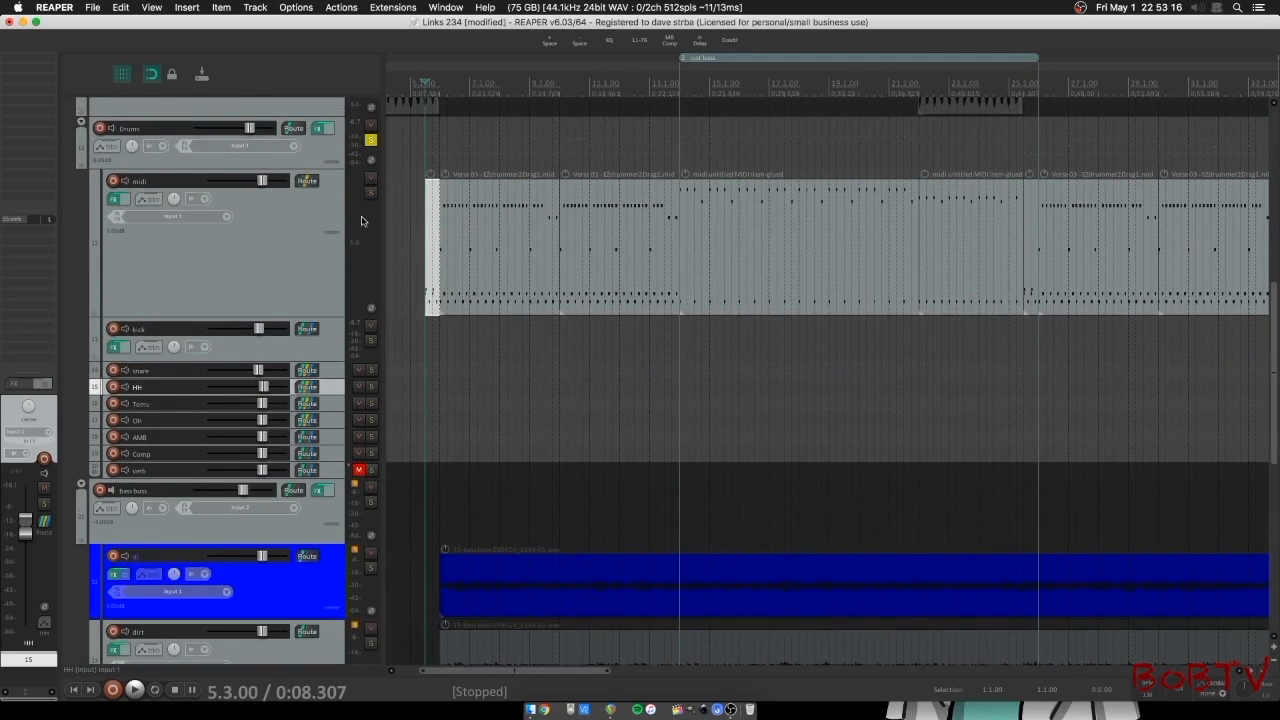
left_click(118, 198)
left_click(425, 99)
- Select the kick track and increase the heights of the snare, HH, Toms, OH, AMB, Comp and verb tracks
left_click(328, 332)
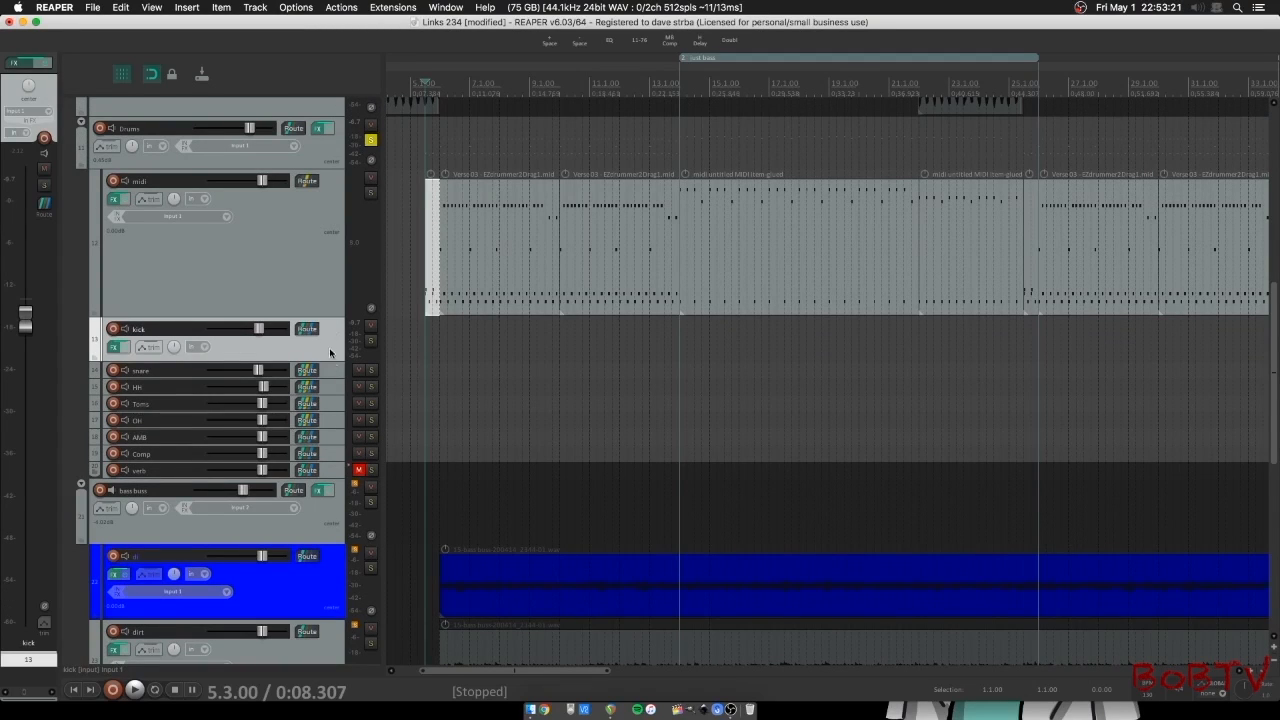
left_click_drag(328, 376, 330, 631)
scroll(320, 569, "down", 3)
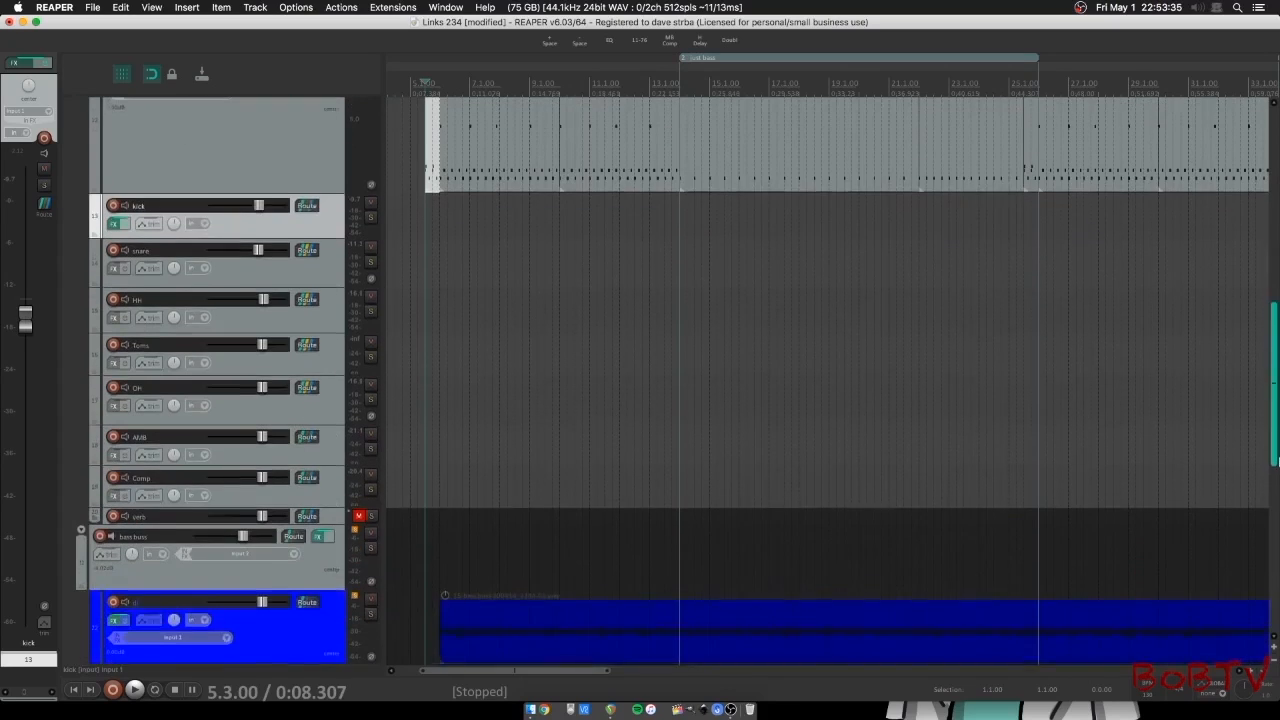
left_click_drag(329, 510, 305, 538)
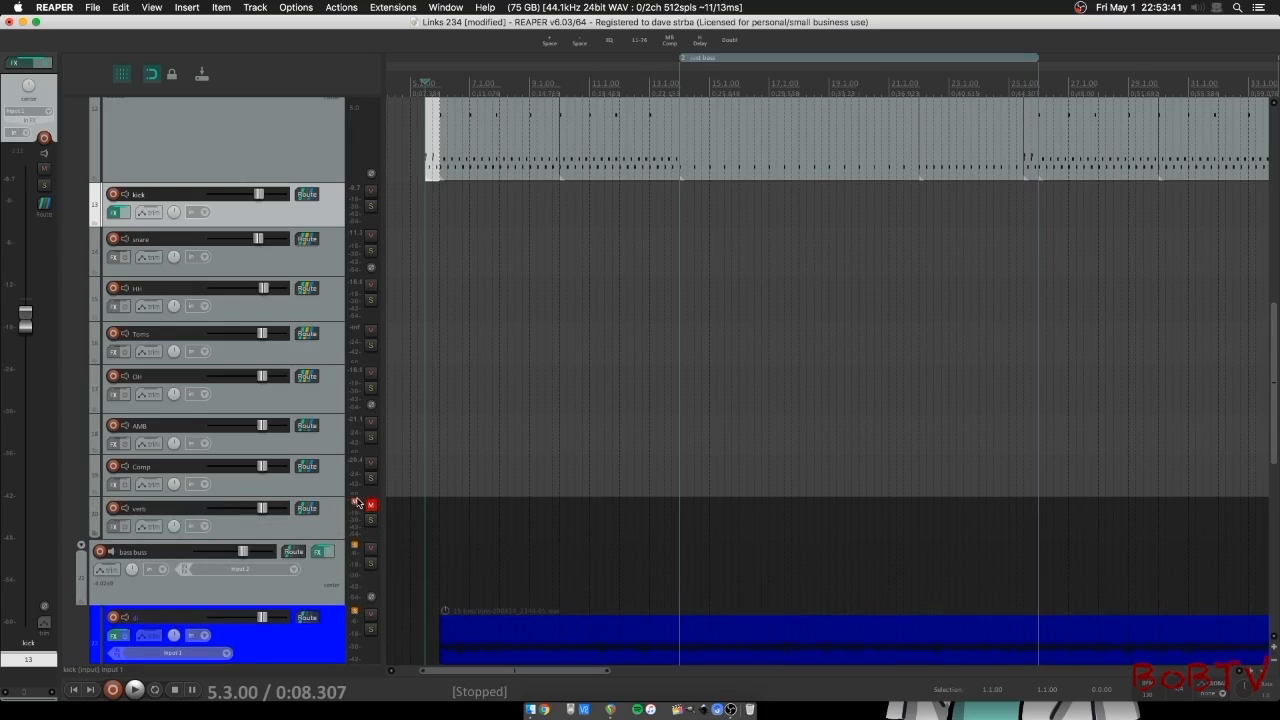
- Open the kick track's Pro-Q 2, play the soloed kick from 5.3 while auditioning the 30.651 Hz low-cut band, and close the EQ
left_click_drag(1275, 396, 1276, 340)
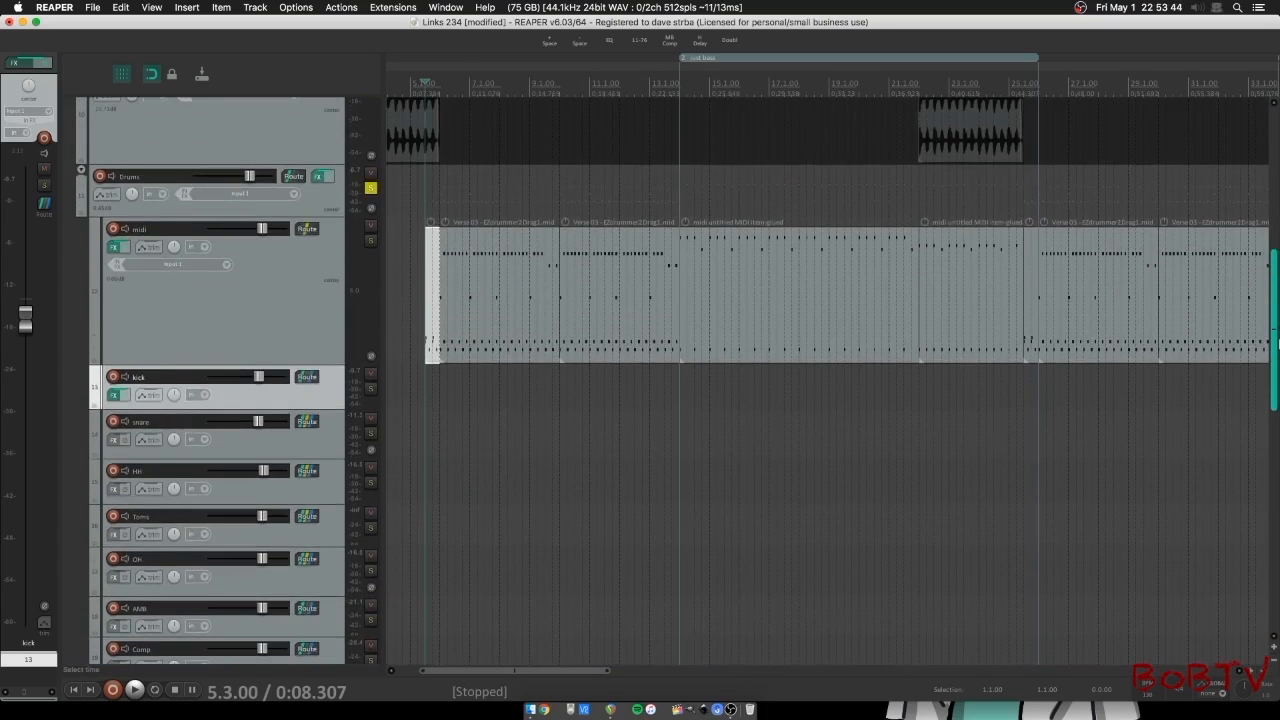
left_click(112, 397)
mouse_move(578, 284)
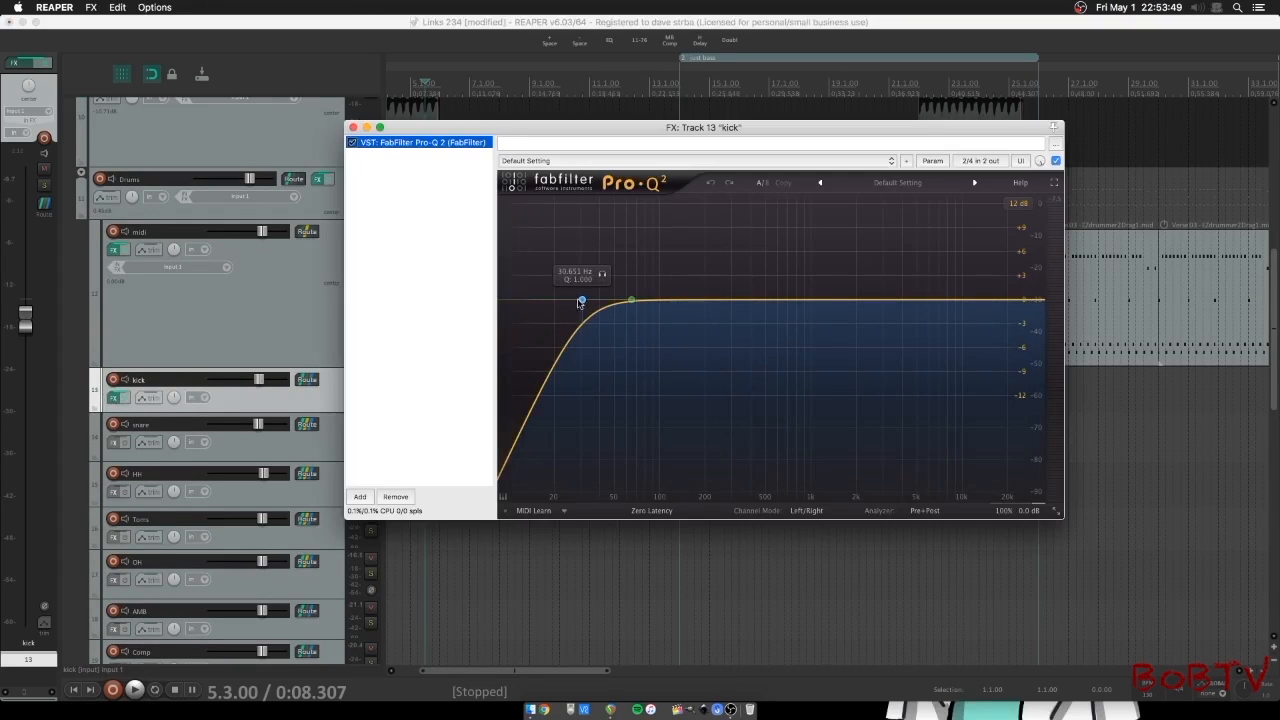
left_click_drag(700, 127, 881, 102)
left_click(134, 689)
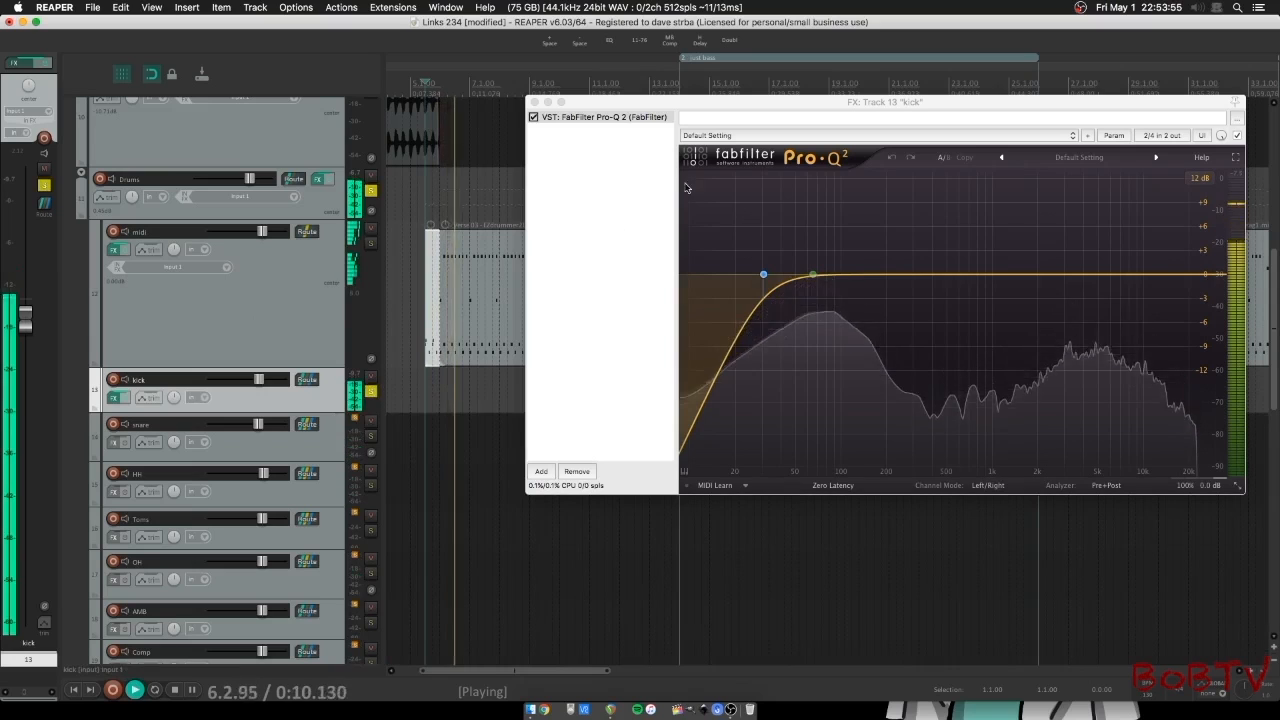
left_click(784, 248)
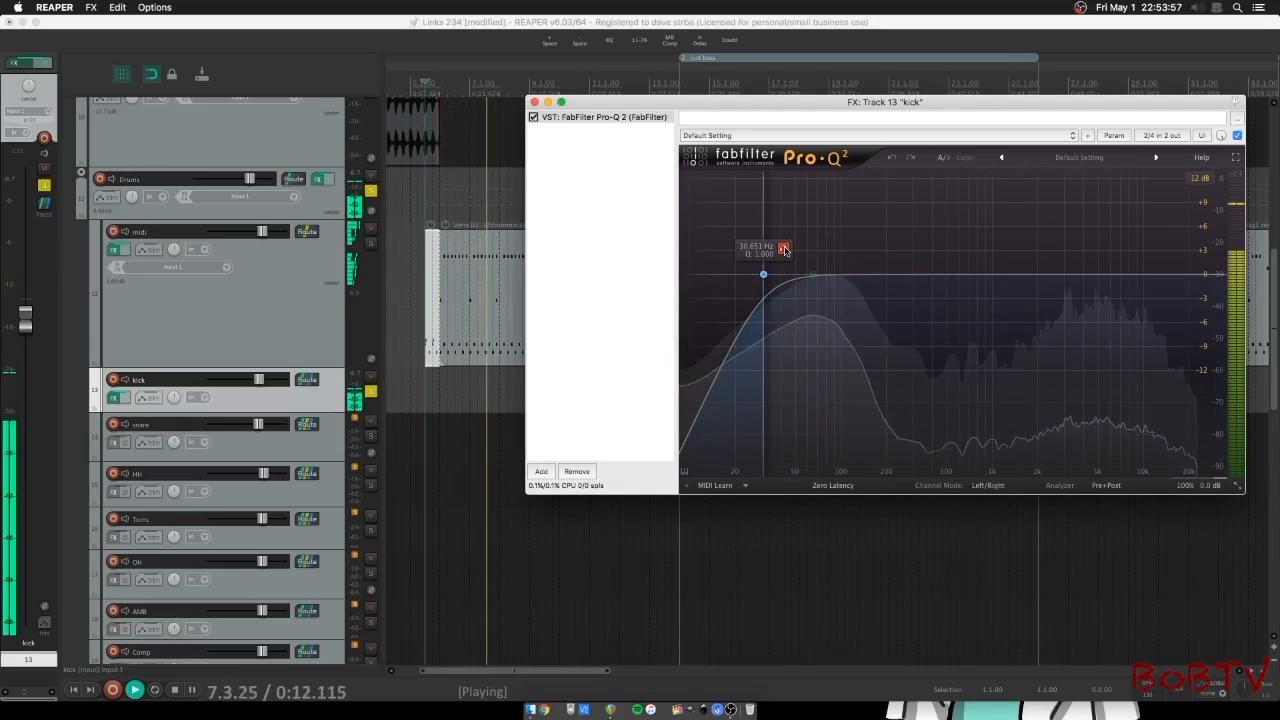
left_click(784, 248)
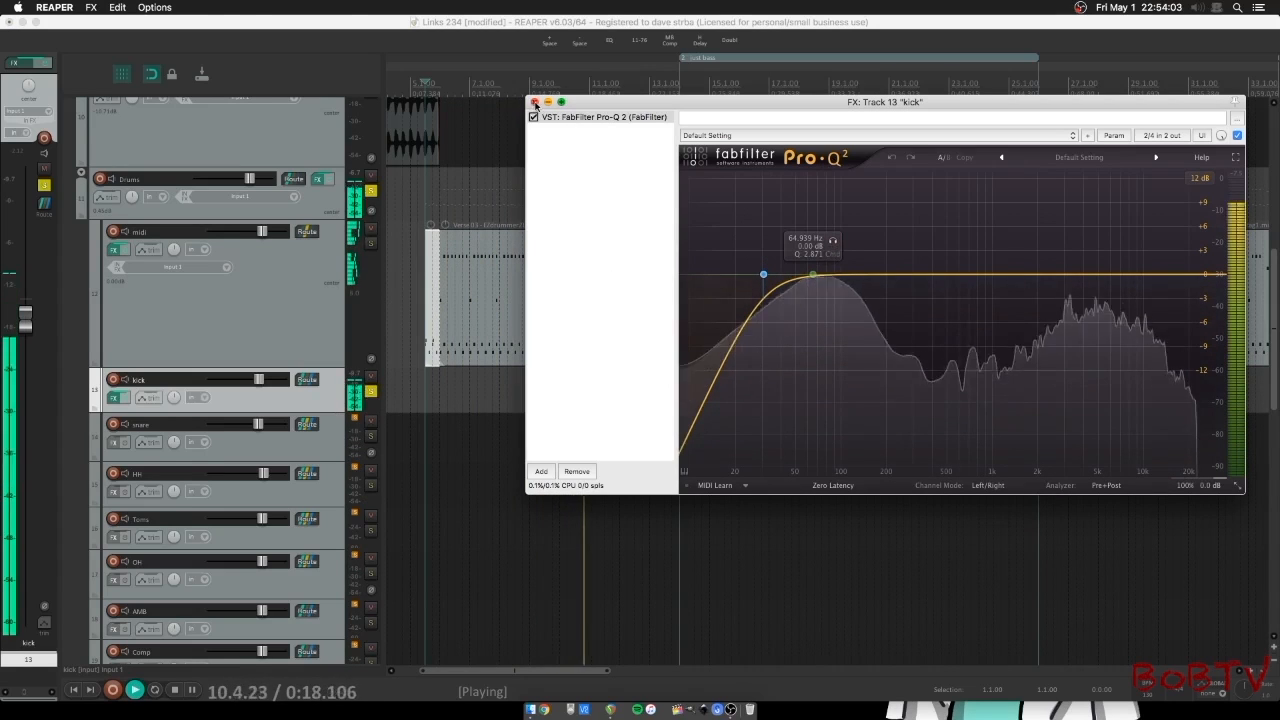
left_click(535, 102)
left_click(140, 691)
- Select the midi track and reduce its height to the minimum
mouse_move(270, 376)
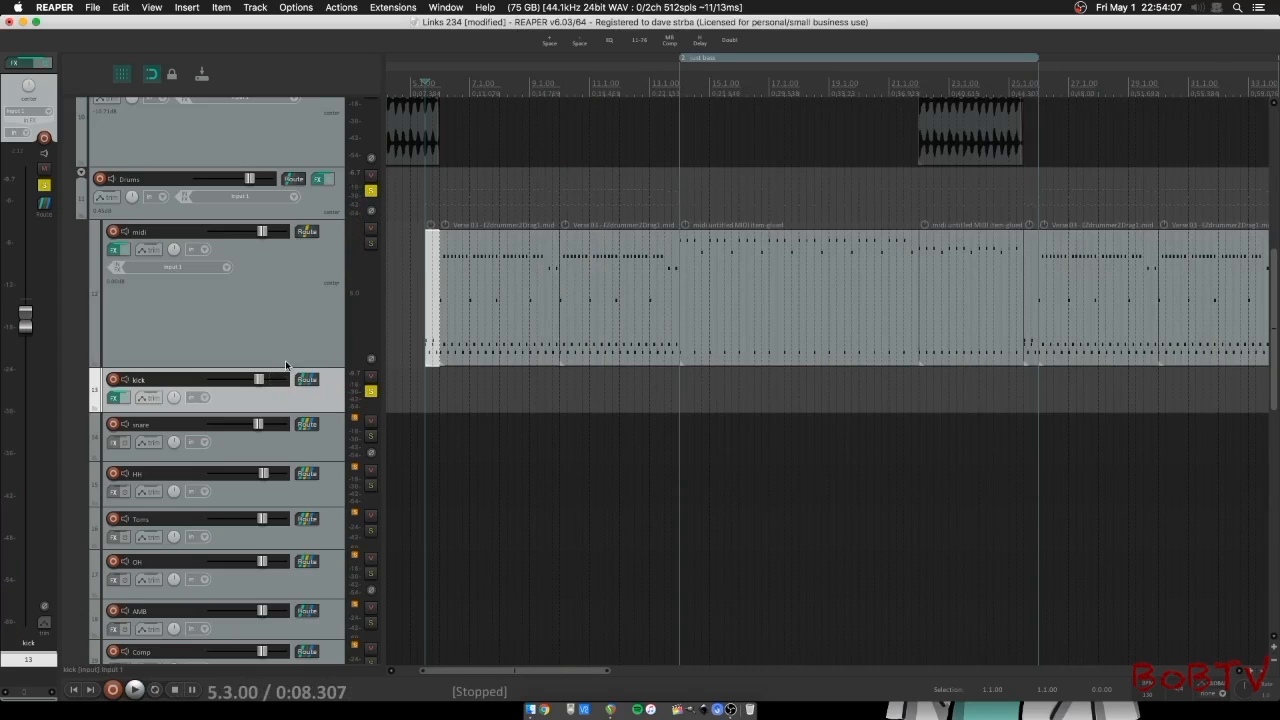
left_click(282, 312)
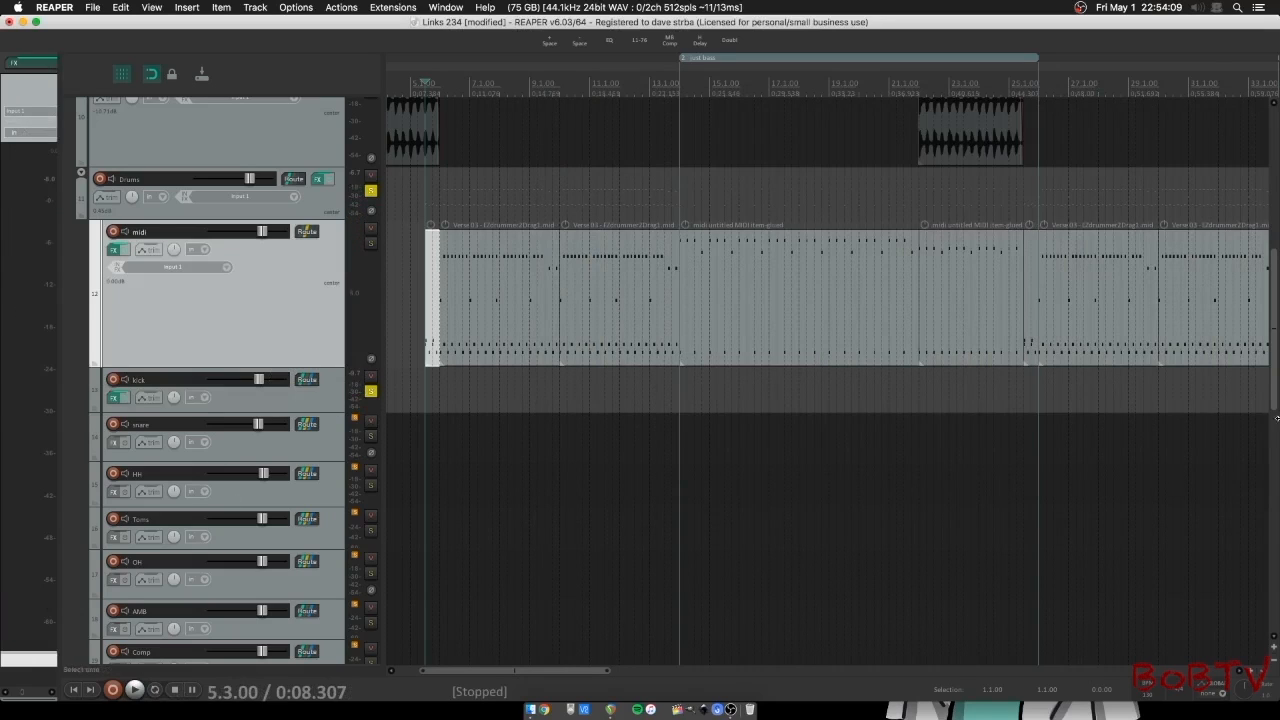
mouse_move(1276, 404)
left_mouse_down()
mouse_move(1277, 478)
mouse_move(1265, 358)
mouse_move(1262, 401)
left_mouse_up()
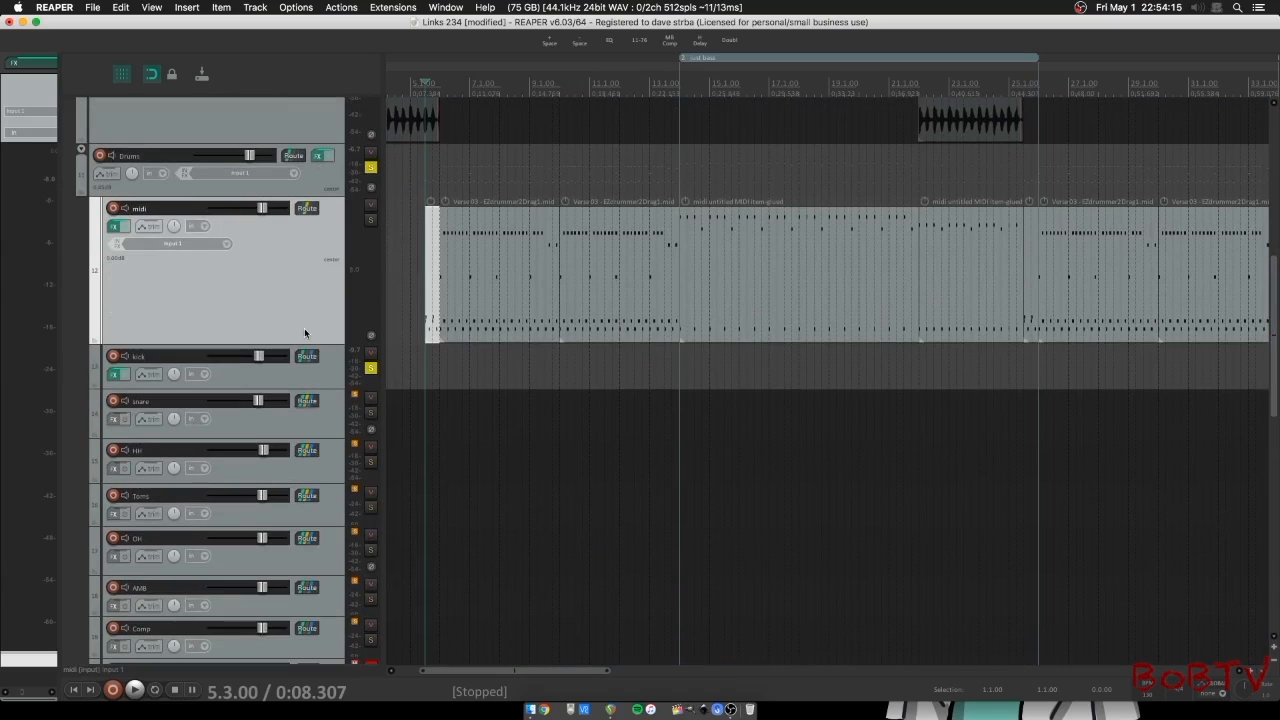
left_click_drag(305, 342, 307, 204)
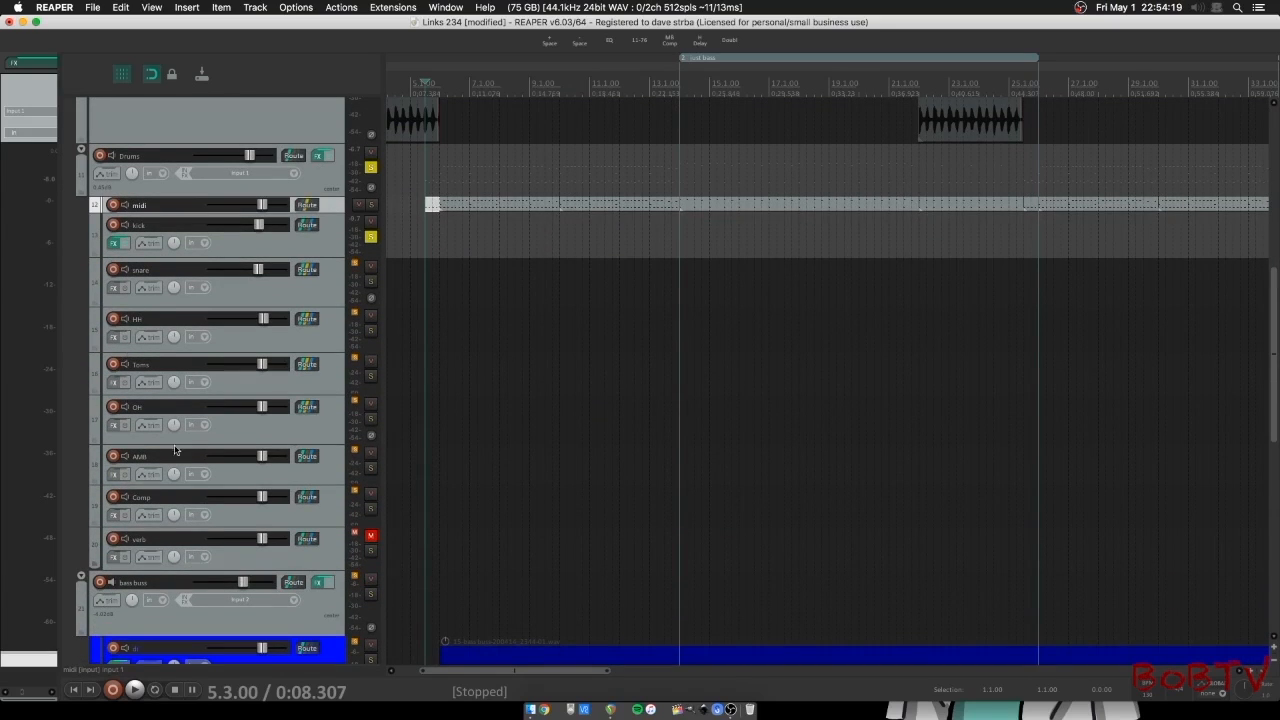
- Open the Drums folder track's Pro-Q 2 and inspect its high-shelf band, keeping the EQ window clear of the track controls
left_click(303, 174)
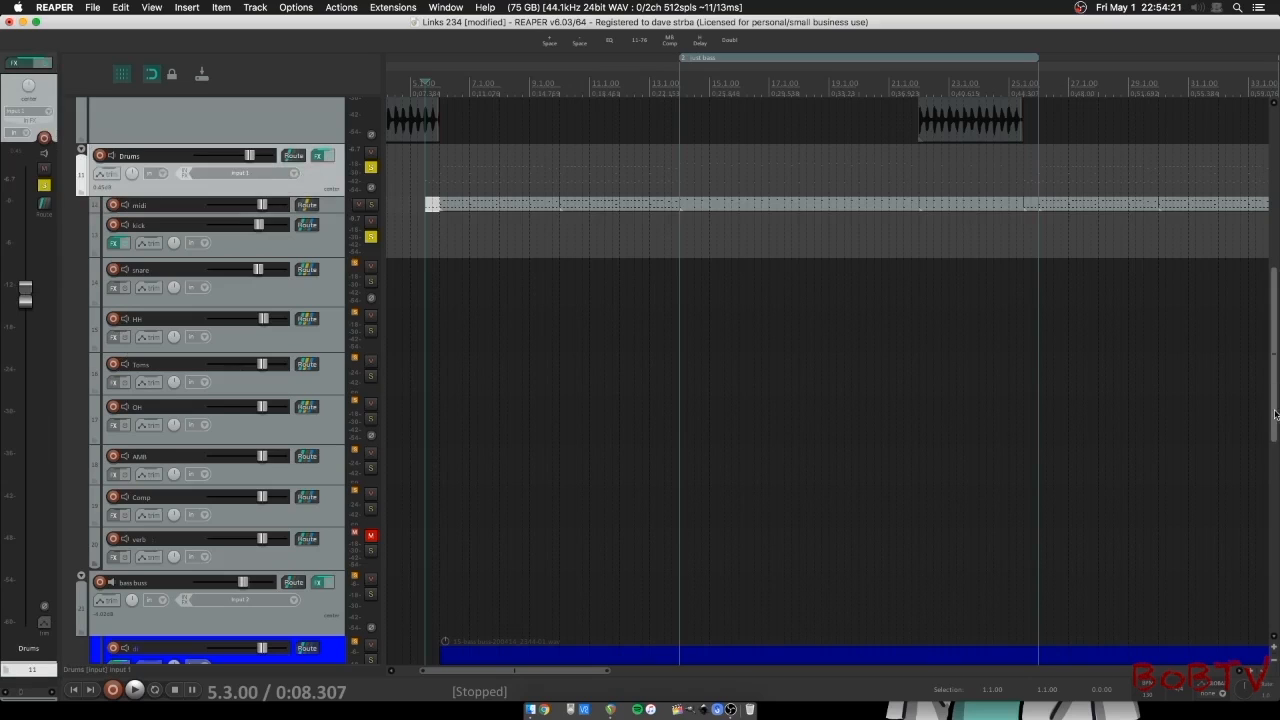
scroll(1275, 422, "up", 3)
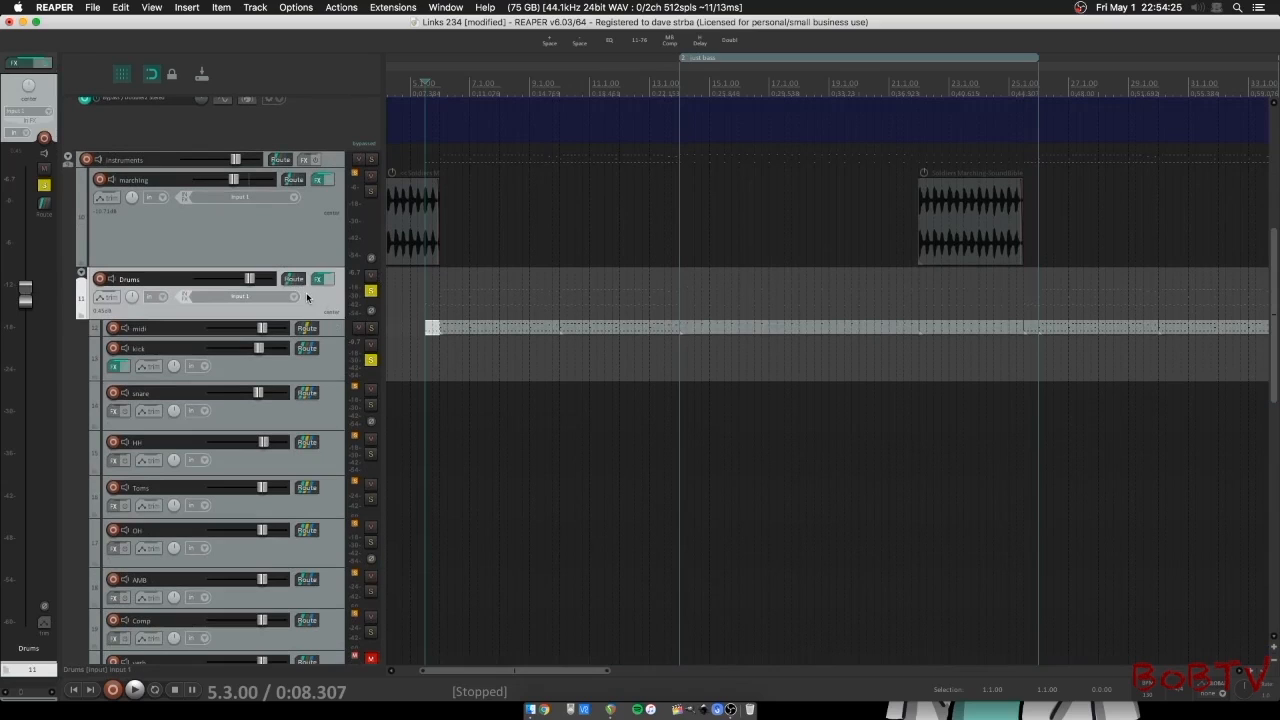
left_click(318, 279)
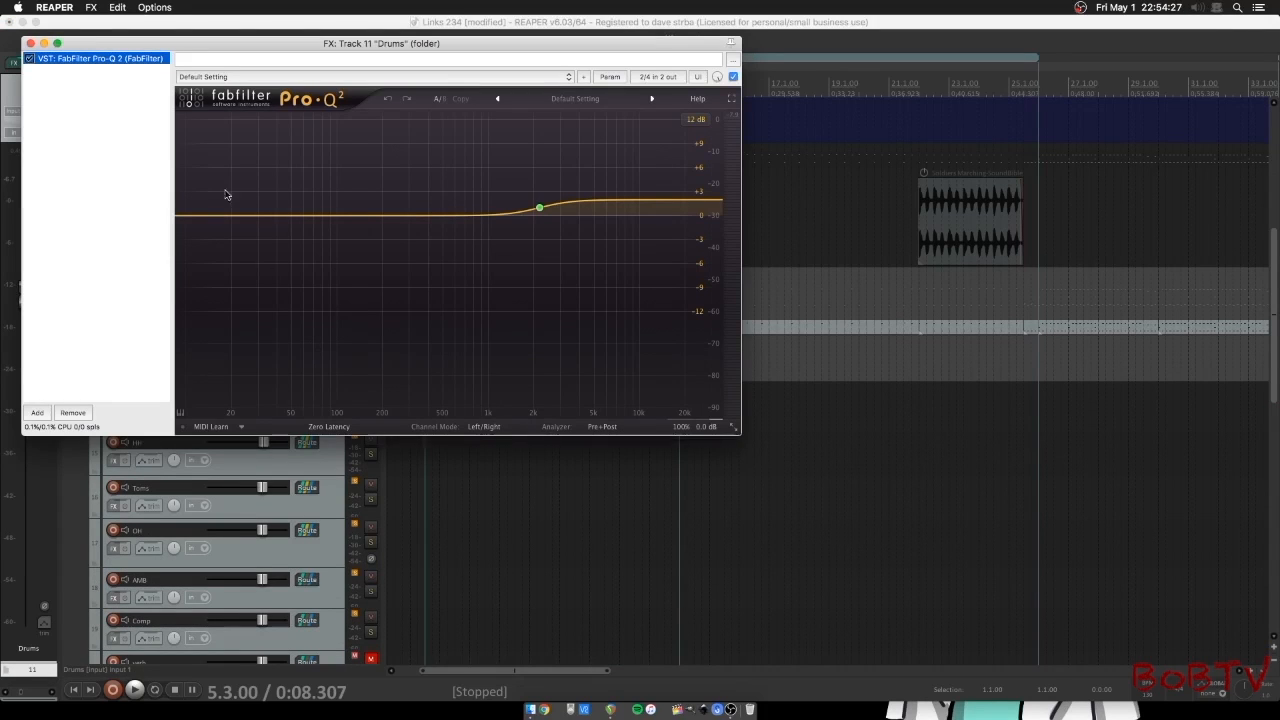
mouse_move(539, 207)
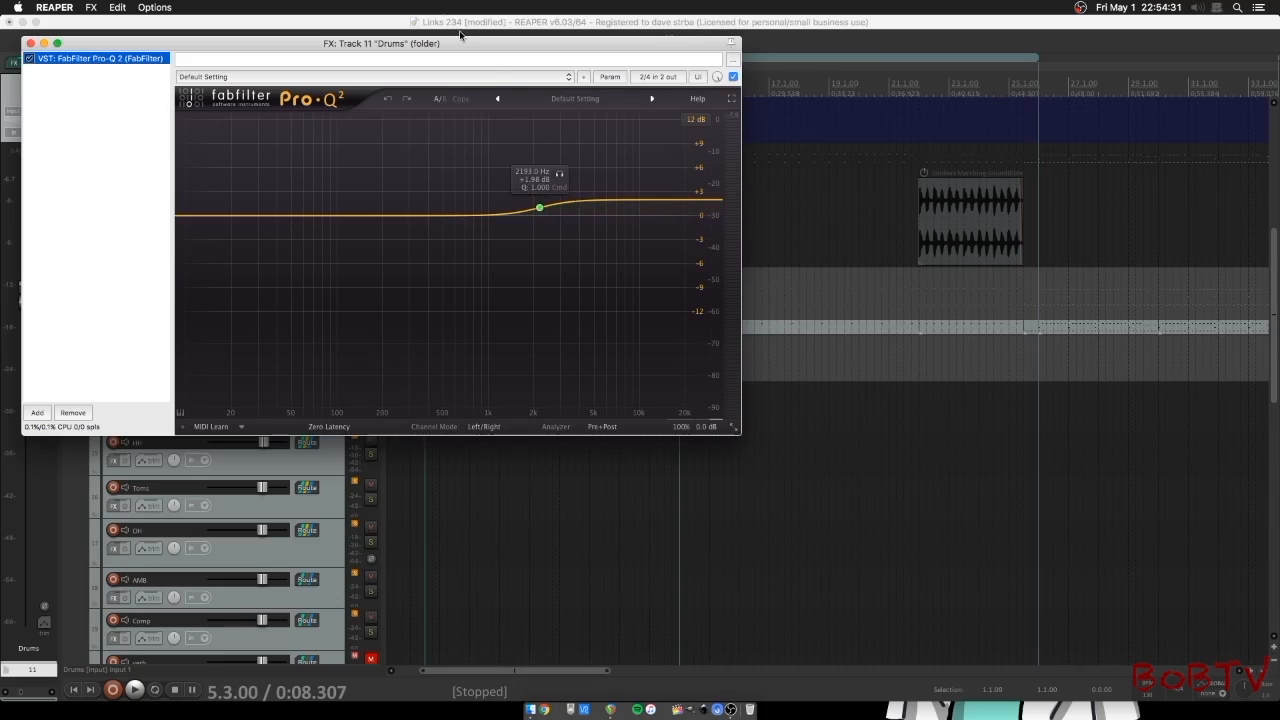
left_click_drag(443, 43, 969, 136)
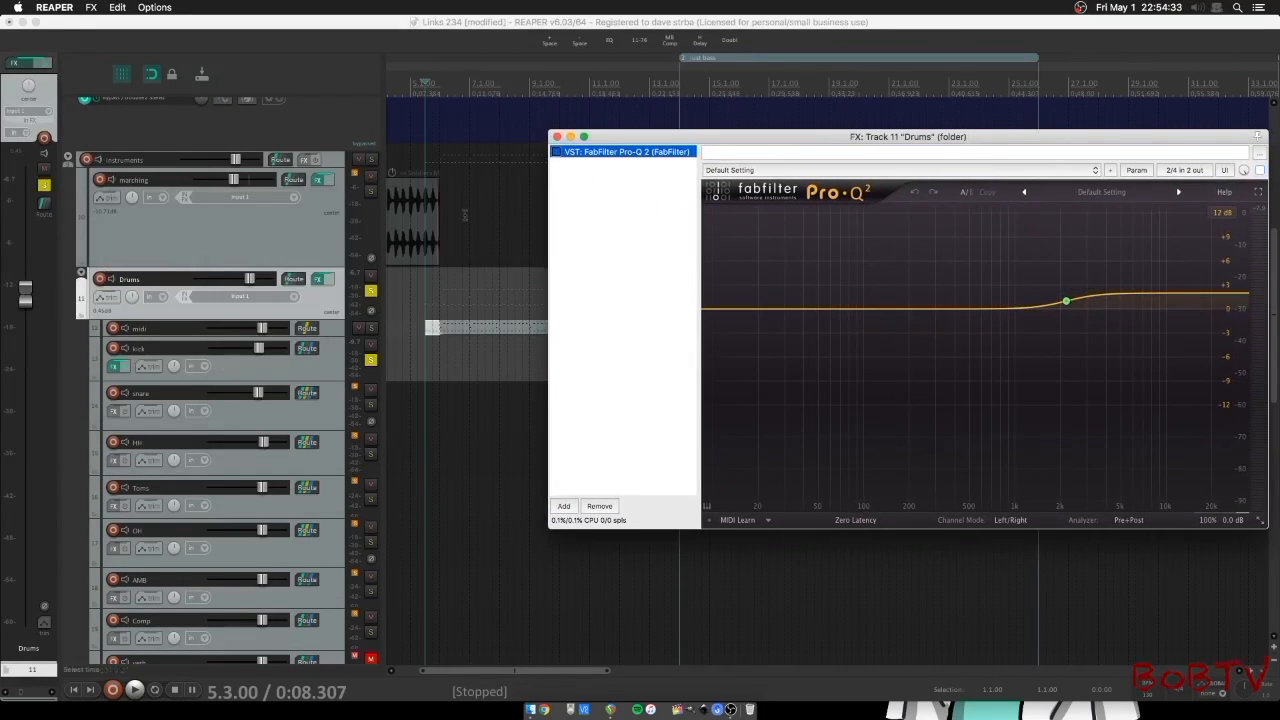
- Unsolo the kick and play the full drums with the Drums folder's Pro-Q 2 bypassed and enabled, leaving it enabled and closed
left_click(379, 352)
left_click(136, 690)
left_click_drag(700, 136, 407, 110)
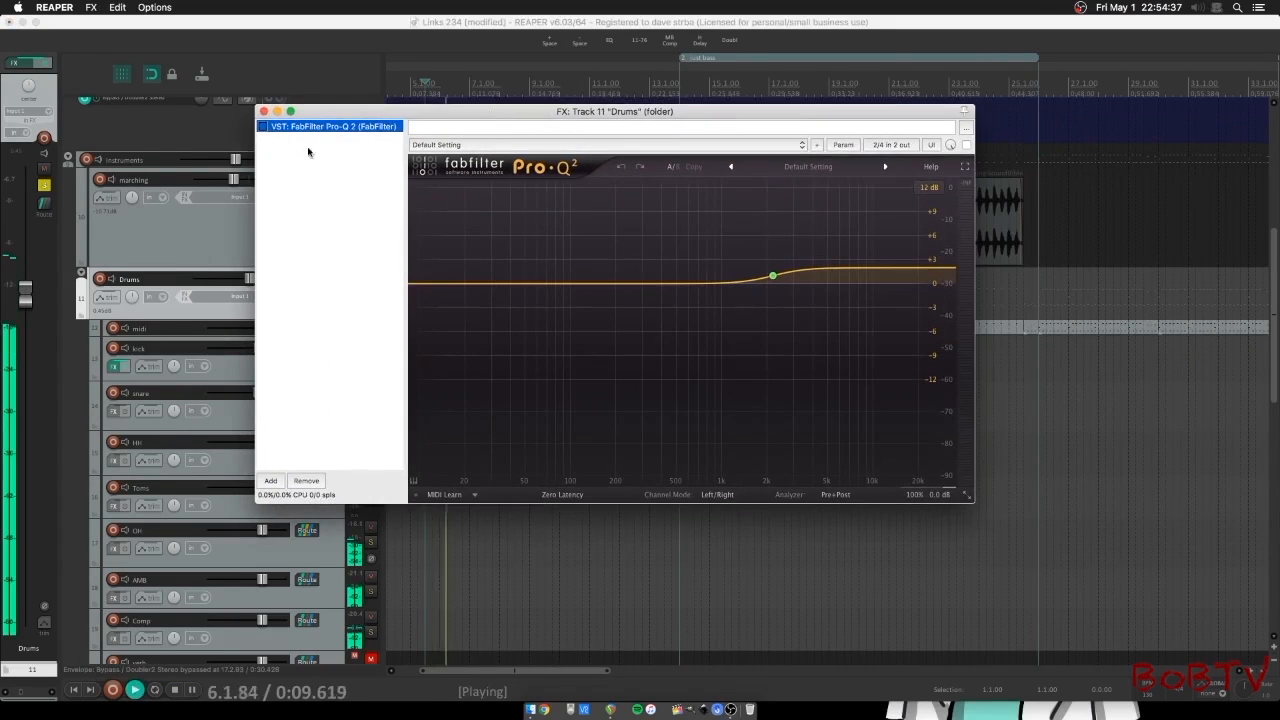
left_click(264, 127)
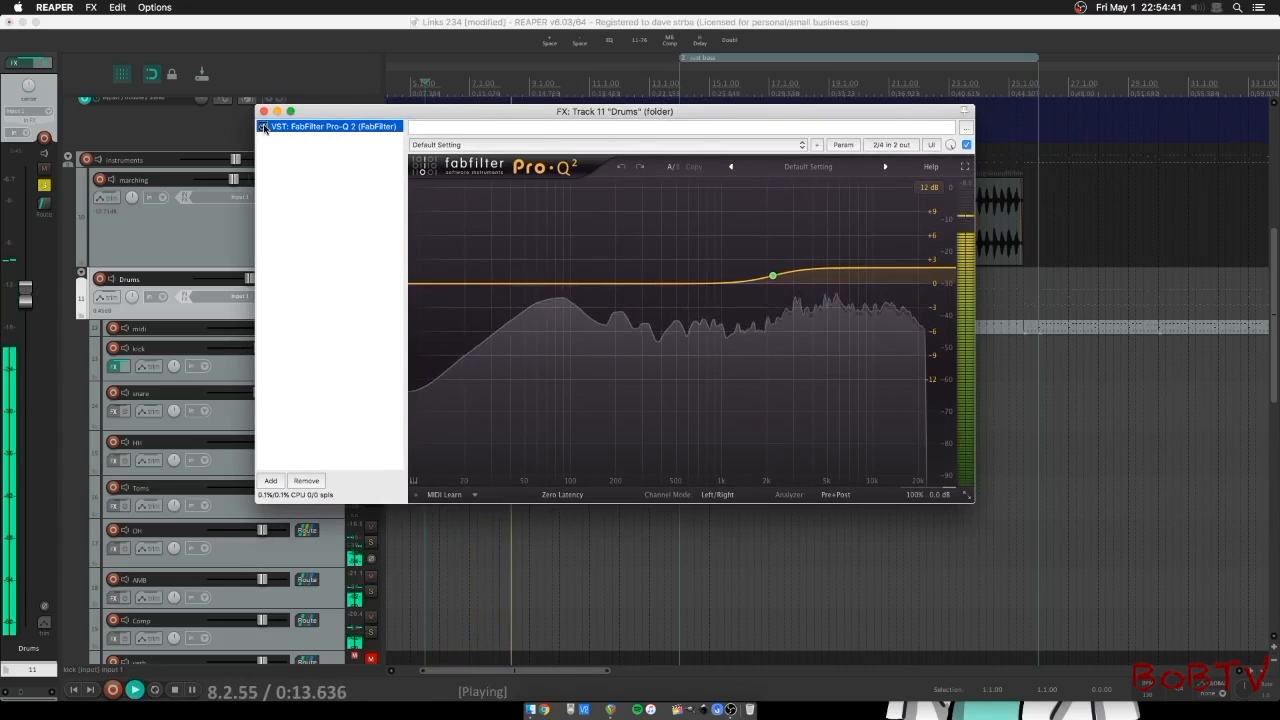
key("space")
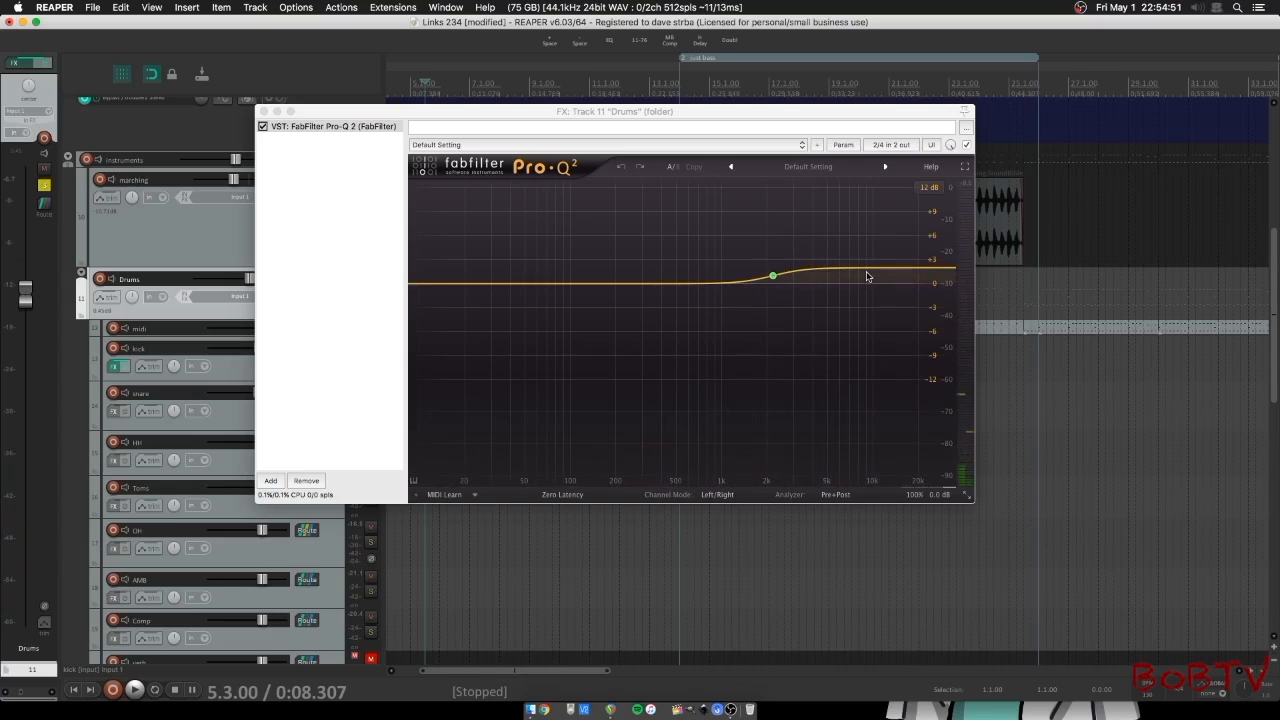
left_click(264, 111)
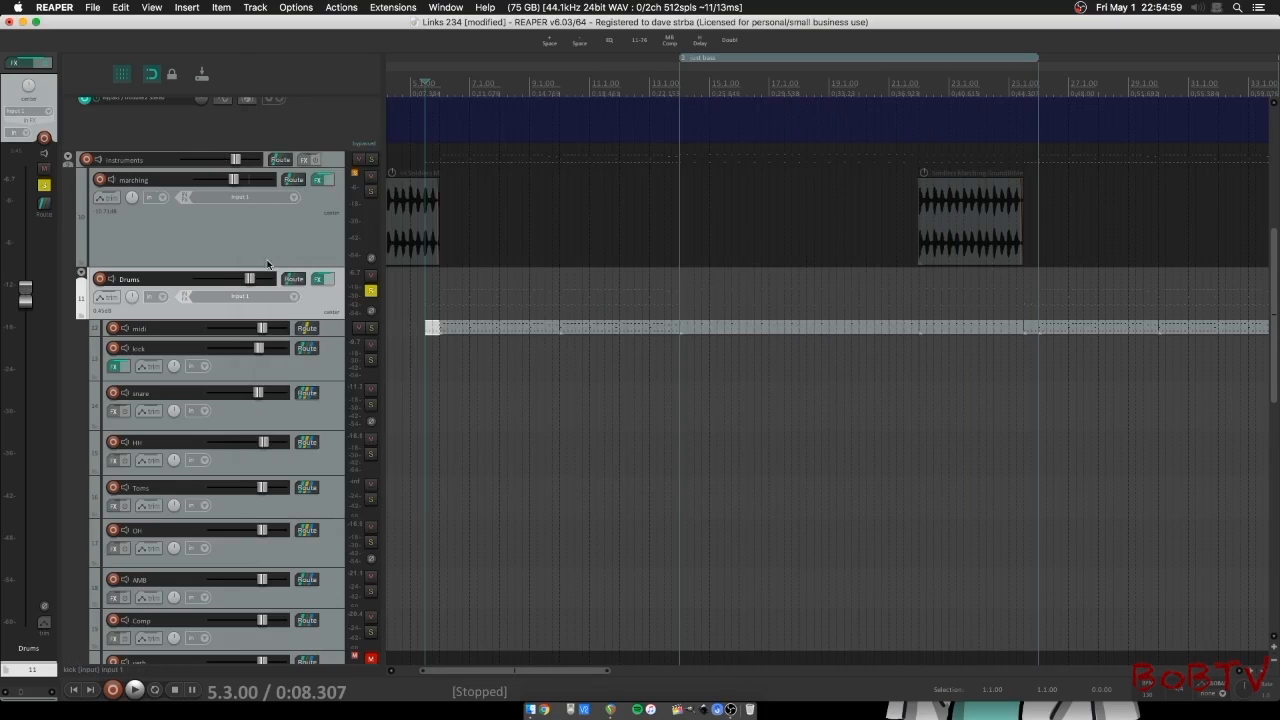
- Reduce the marching track's height and check the Drums folder's routing with its parent send to the instruments track
left_click_drag(269, 265, 269, 213)
left_click(293, 227)
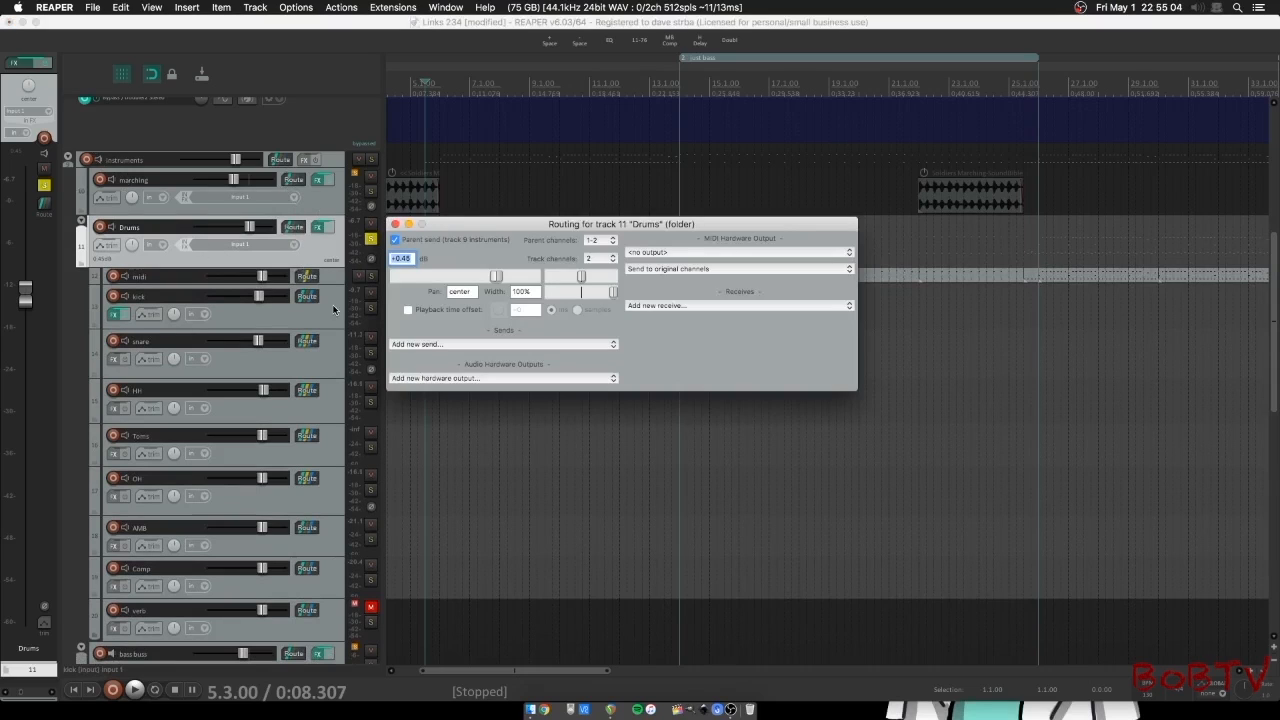
left_click(395, 225)
left_click_drag(1276, 364, 1277, 396)
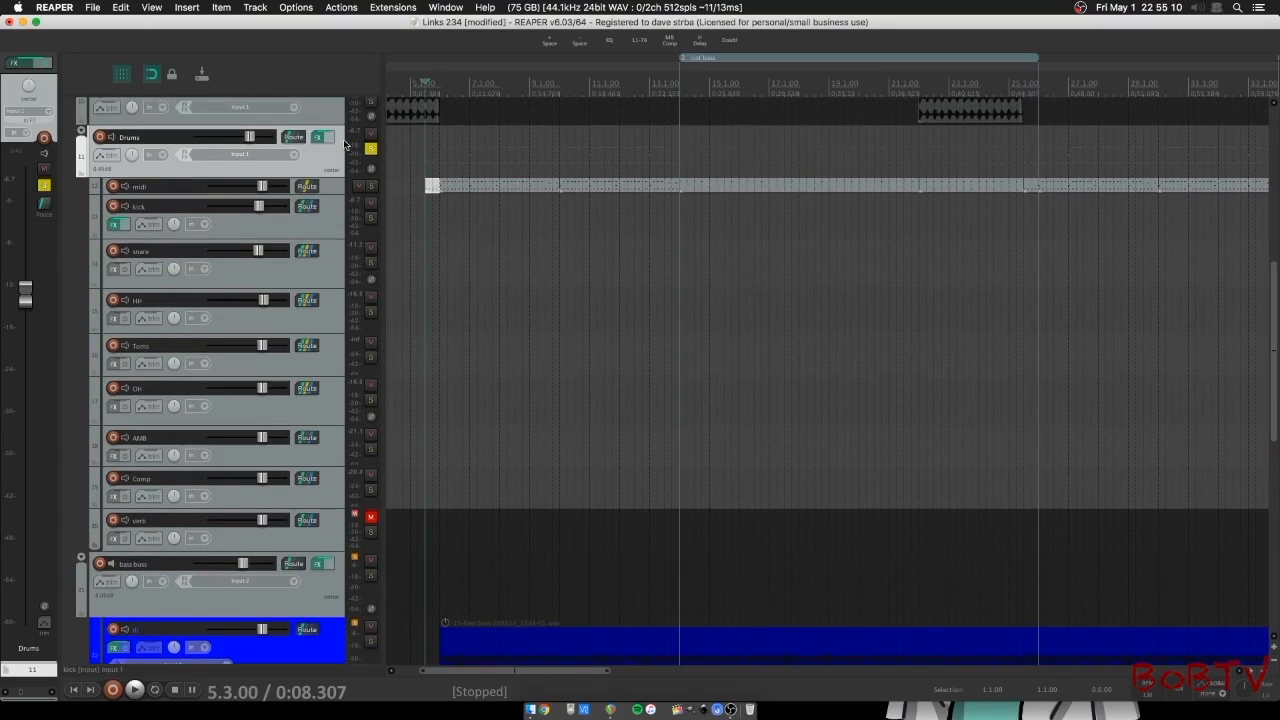
- Play the soloed drums, comparing the sound with the project's verb send track muted and unmuted, leaving it unmuted
key("space")
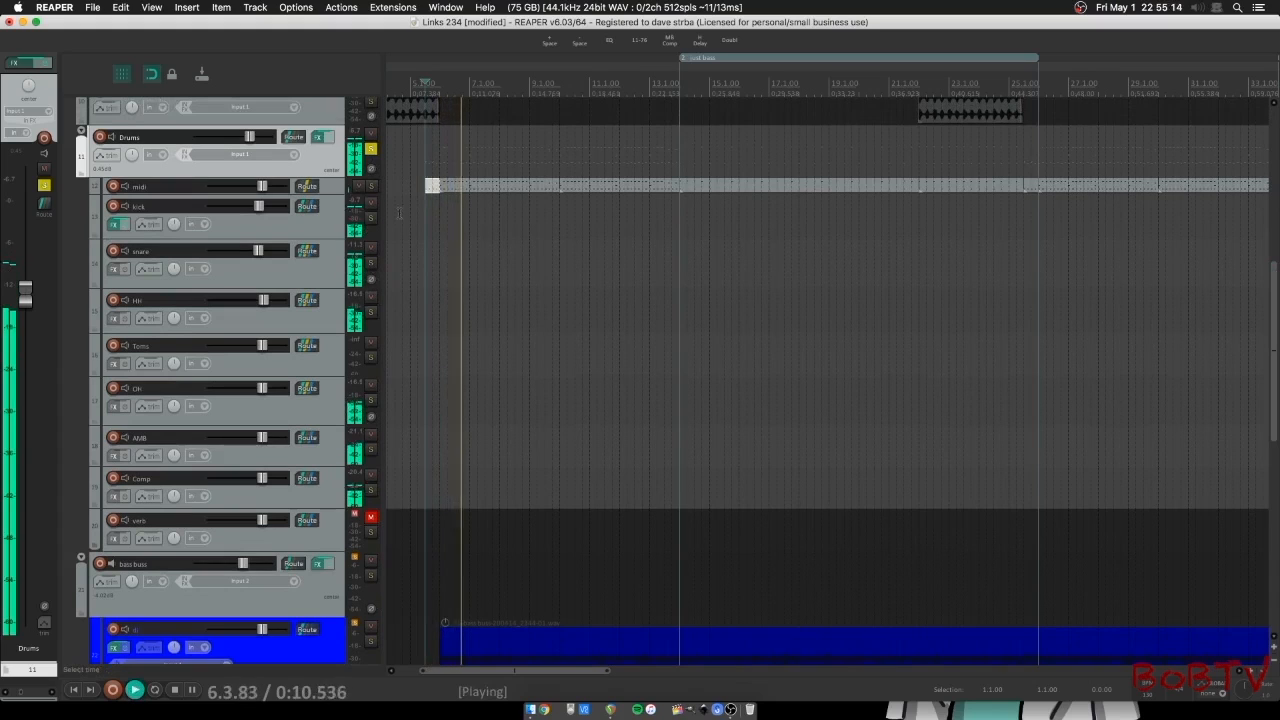
key("space")
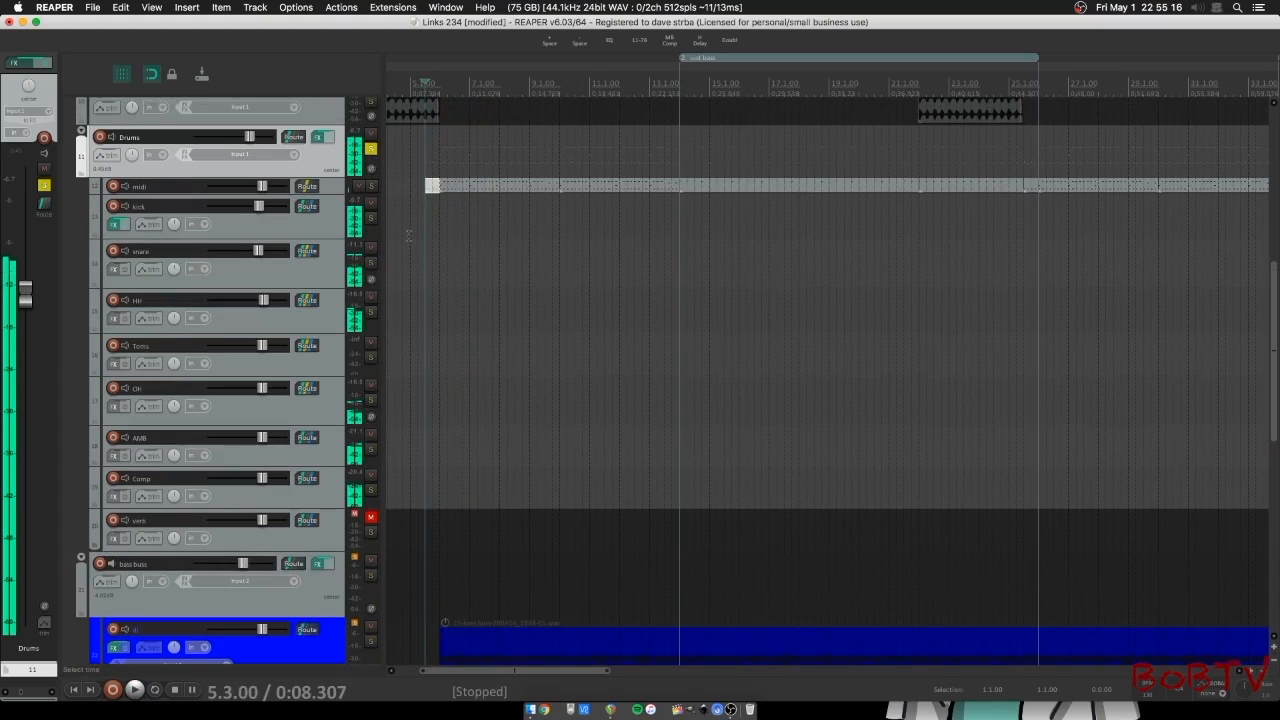
left_click_drag(1275, 360, 1277, 562)
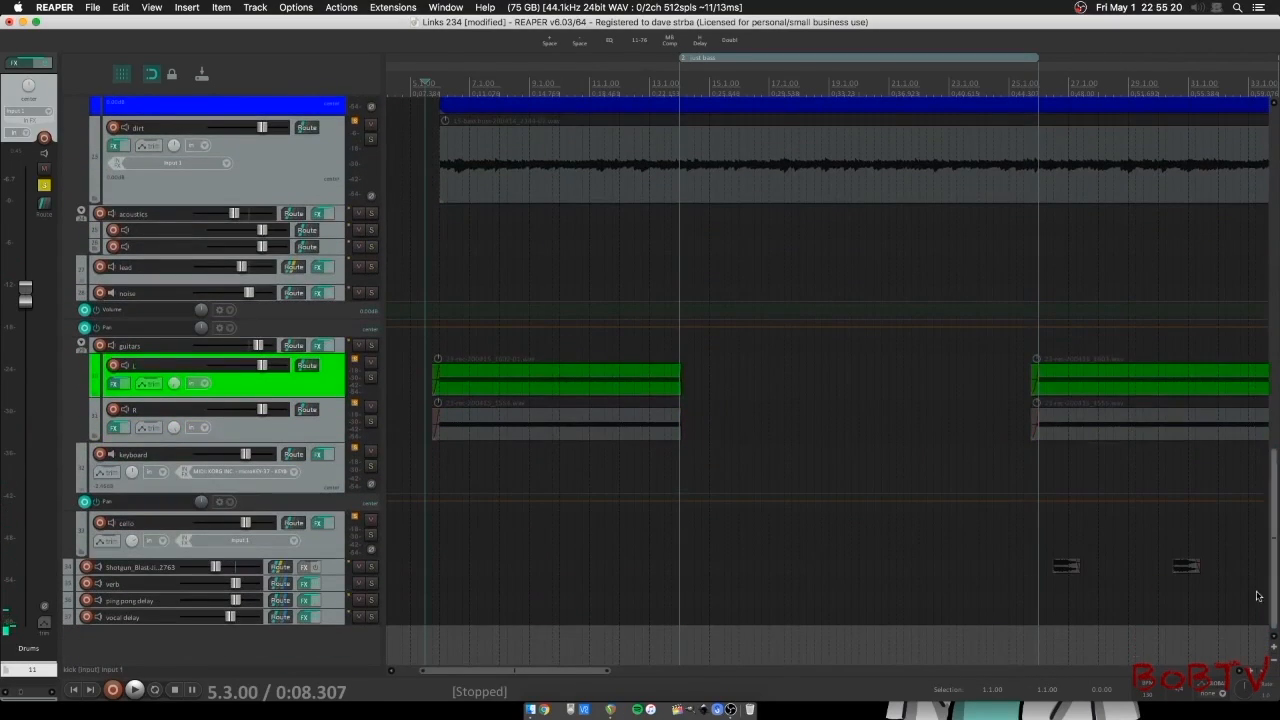
left_click(359, 585)
key("space")
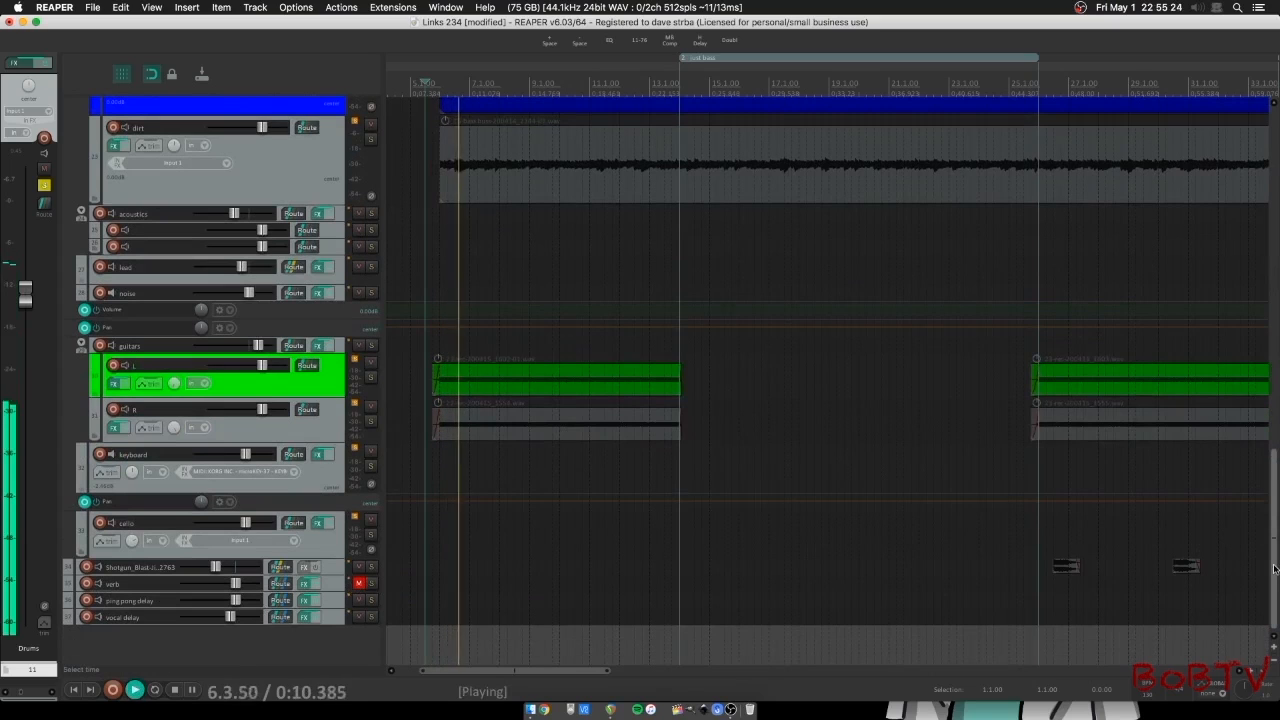
left_click(360, 584)
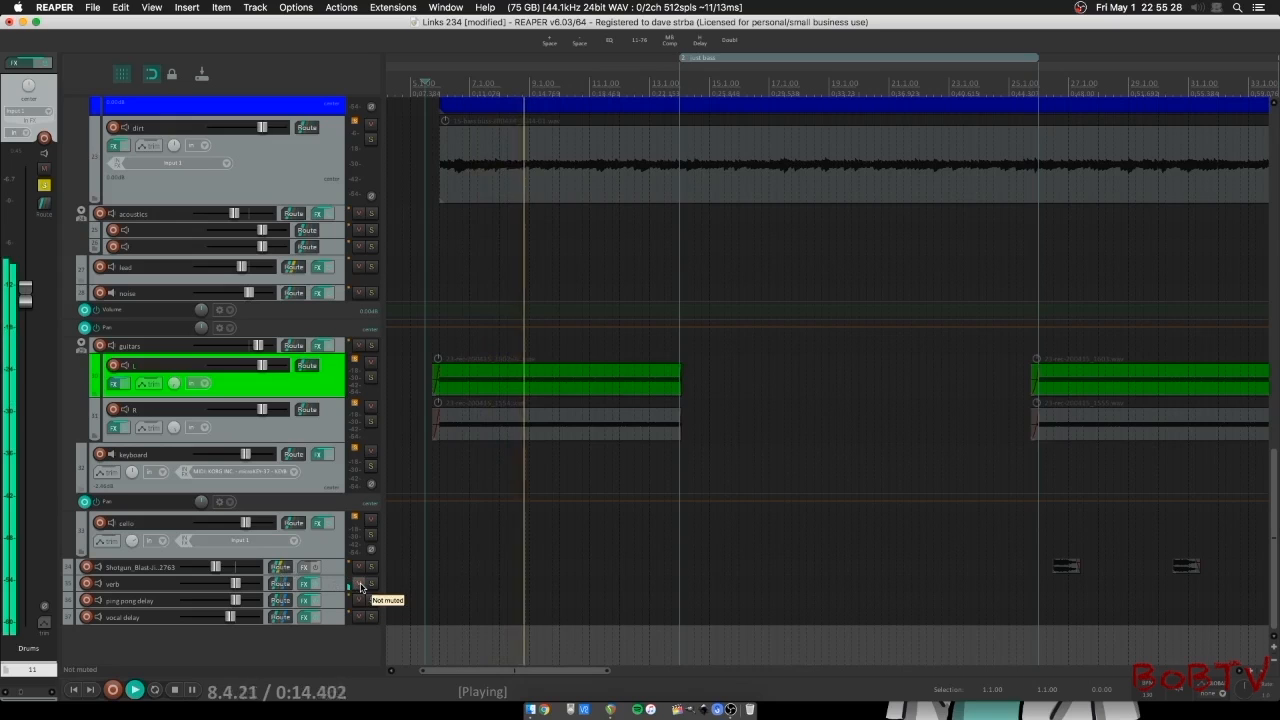
key("space")
- Check the kick track's routing for its Drums parent send and its receive from the midi track
left_click_drag(1275, 528, 1206, 317)
scroll(1206, 317, "down", 1)
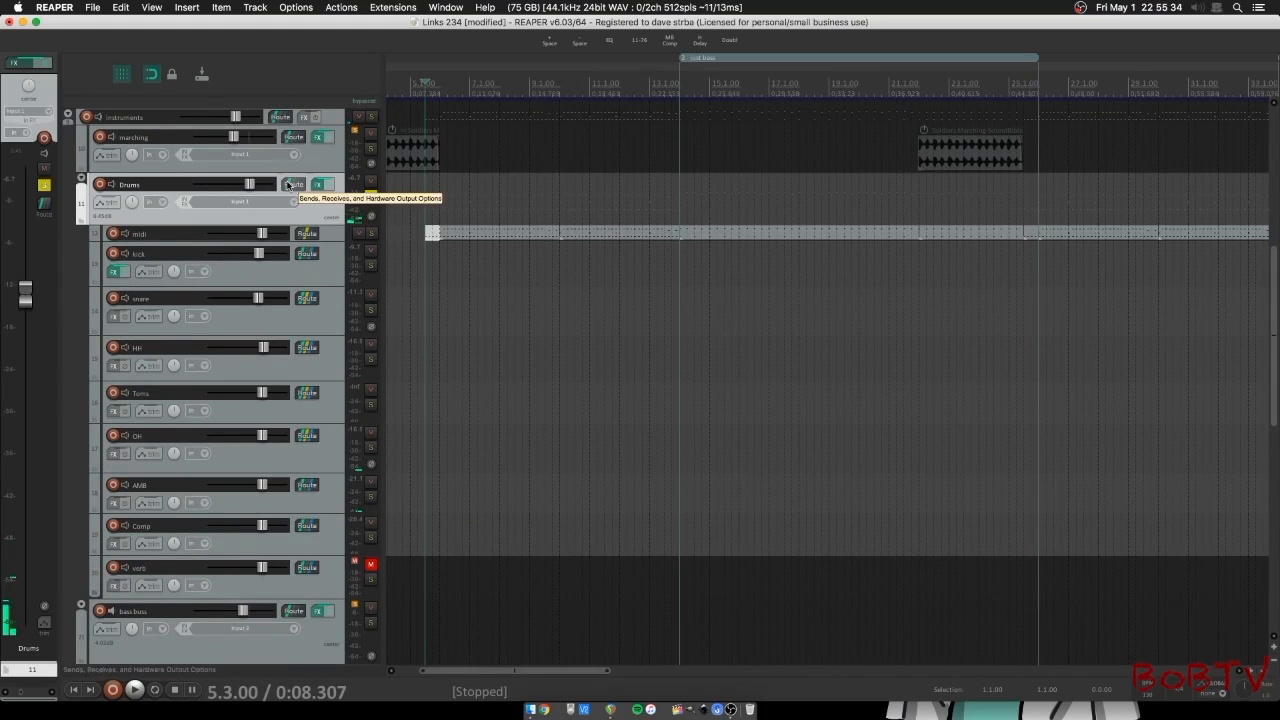
left_click(291, 187)
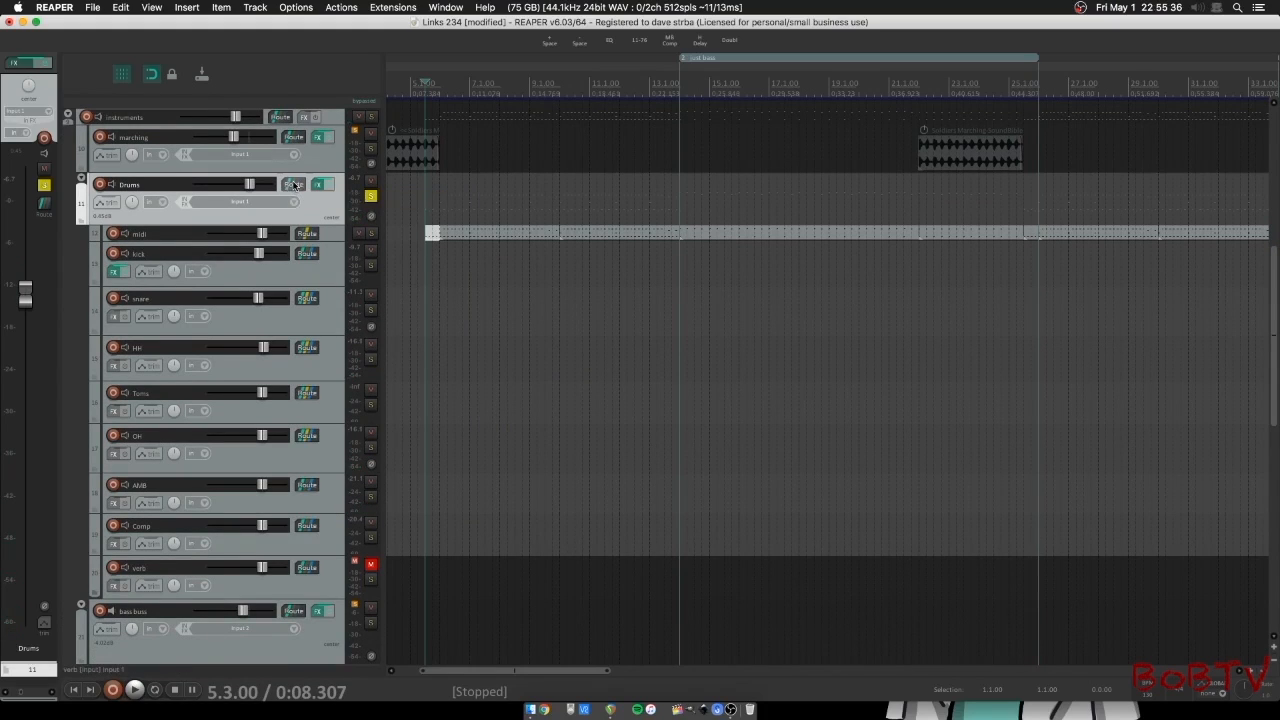
left_click(306, 254)
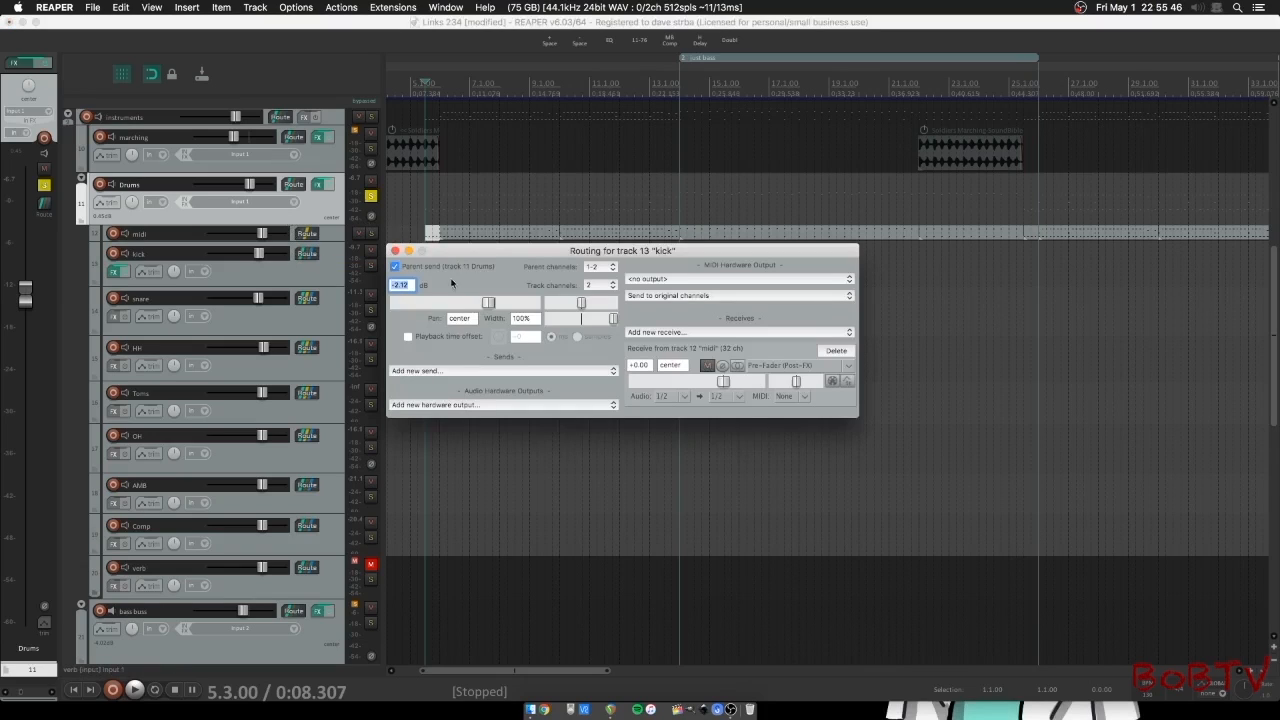
left_click(395, 251)
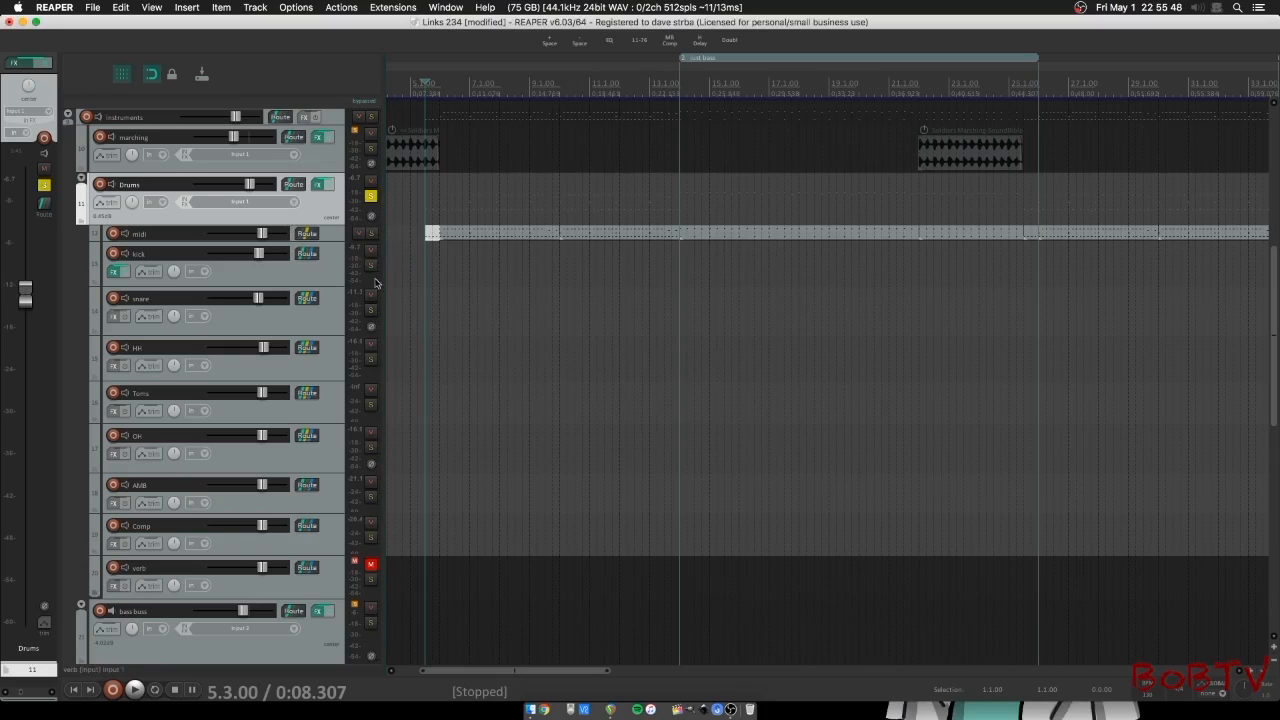
- Check the routing of the snare, HH and Toms tracks for their sends to the verb track
key("ctrl+t")
left_click(306, 275)
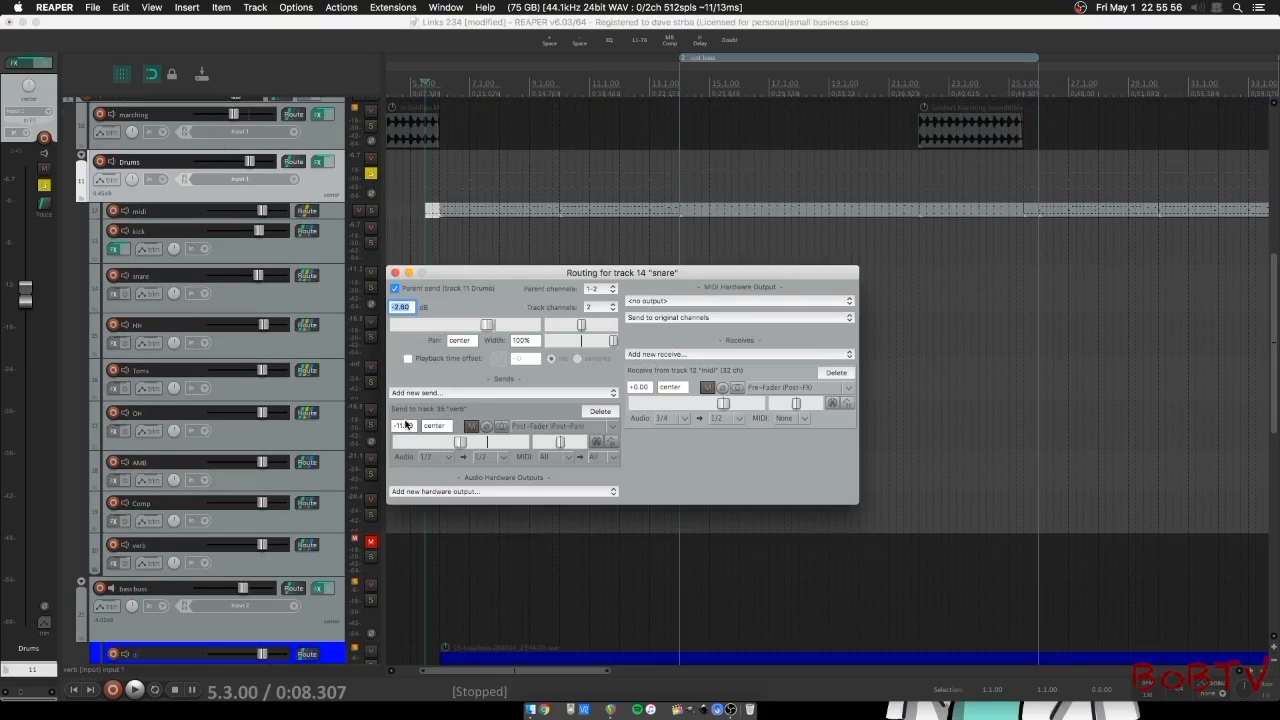
left_click(395, 272)
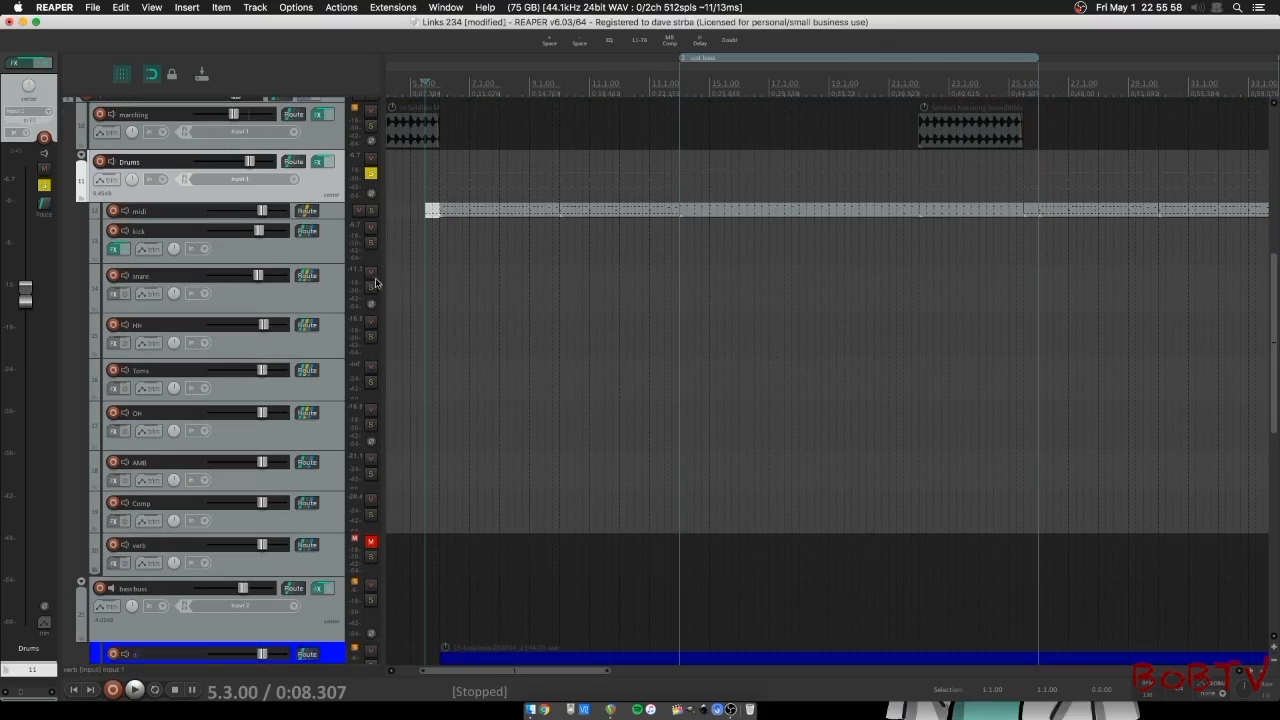
left_click(306, 324)
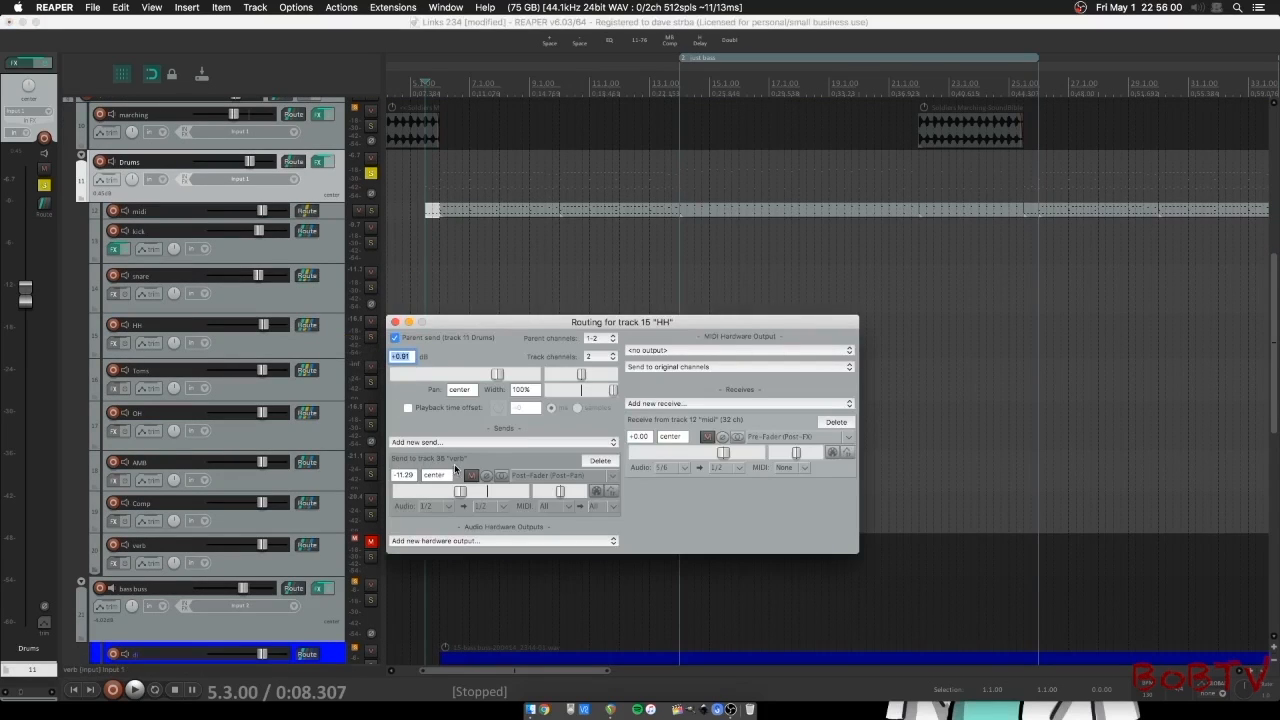
left_click(394, 323)
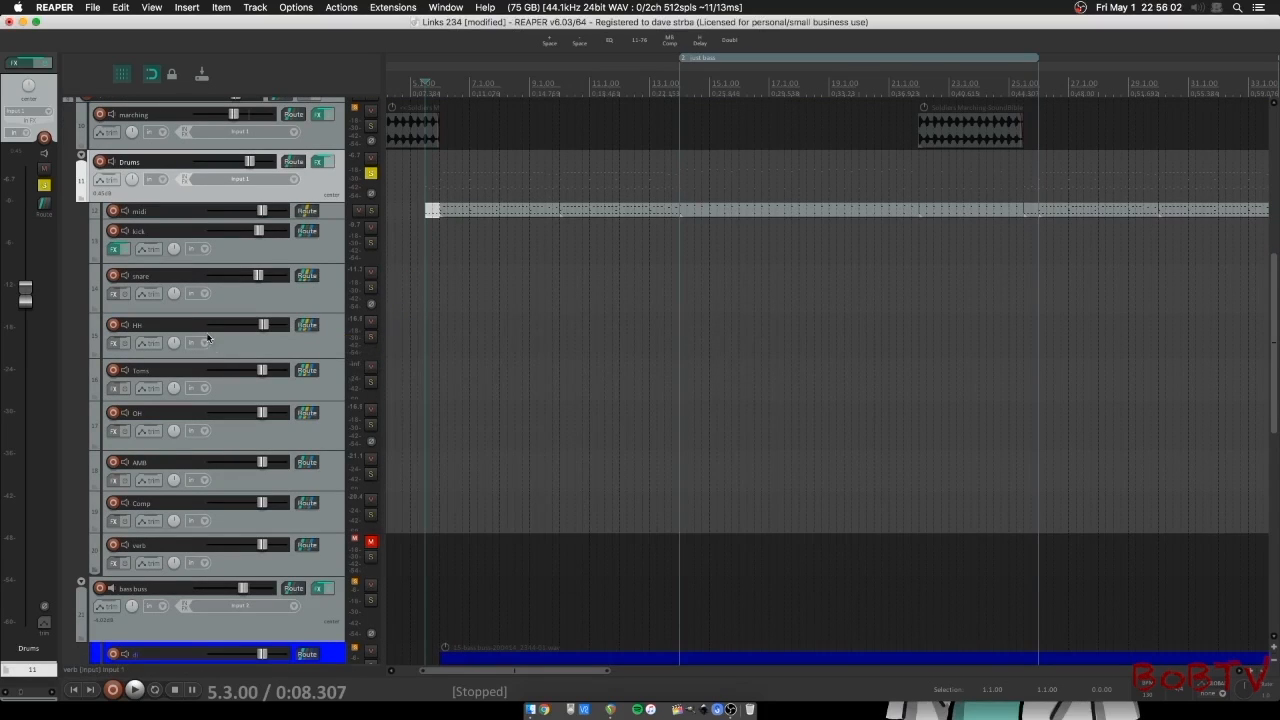
left_click(306, 370)
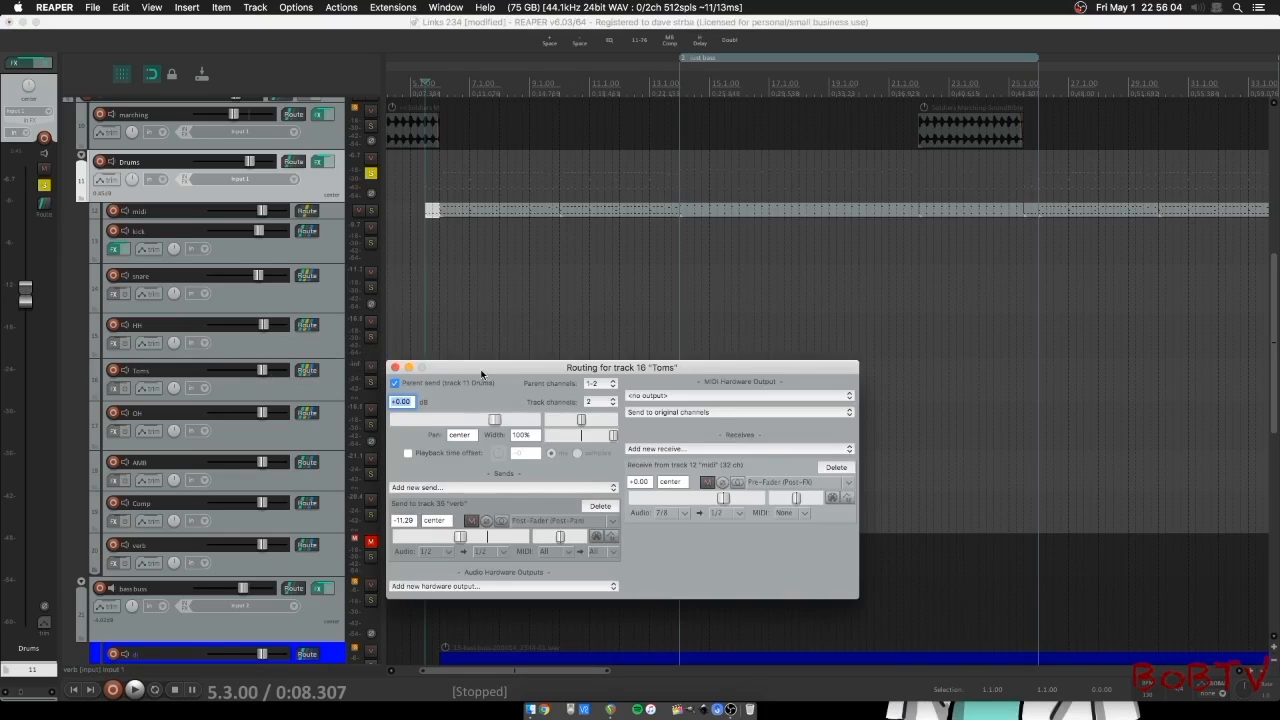
left_click_drag(481, 371, 498, 311)
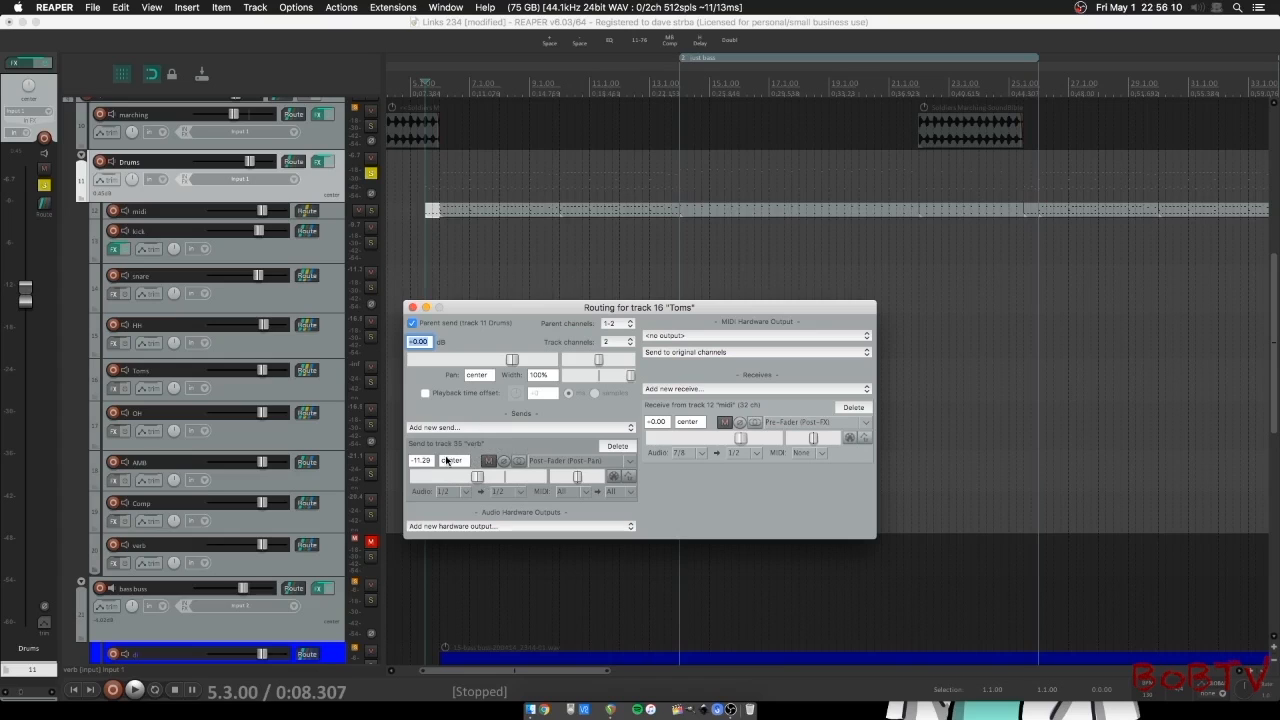
left_click_drag(526, 308, 540, 283)
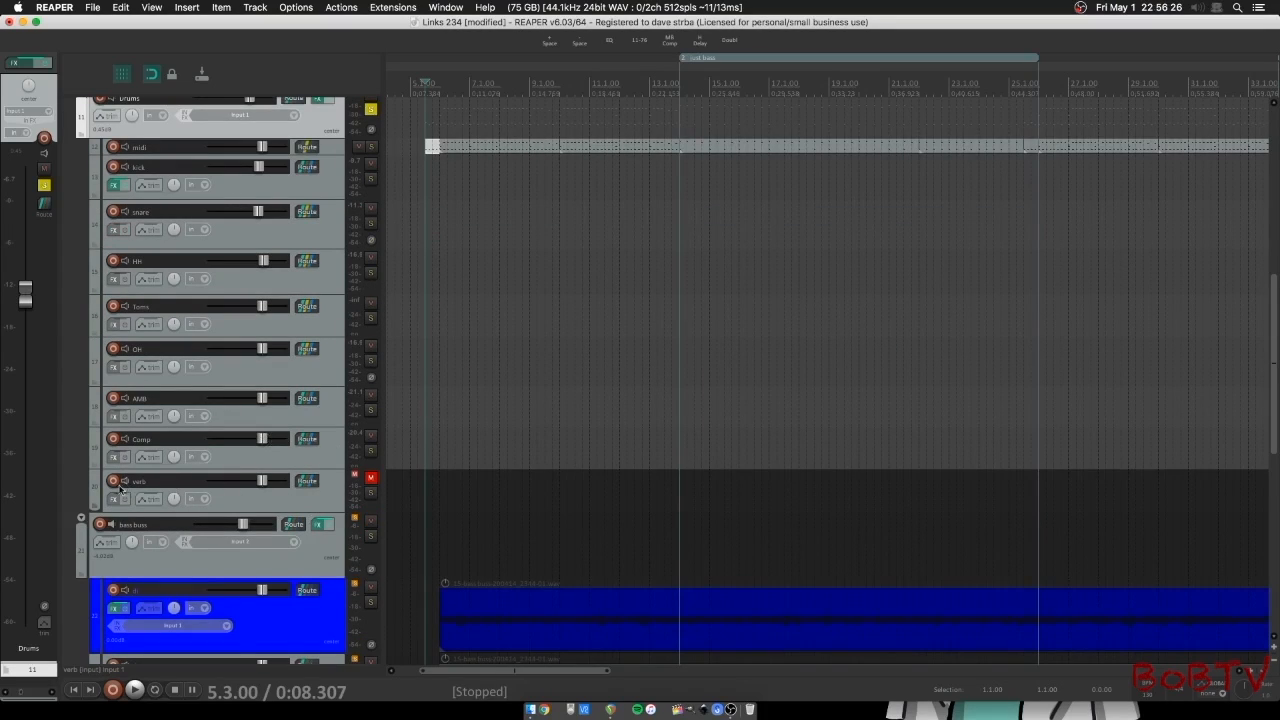
- Play a short passage of the soloed drums with the Drums folder's tracks in view
left_click_drag(1275, 446, 1275, 429)
key("space")
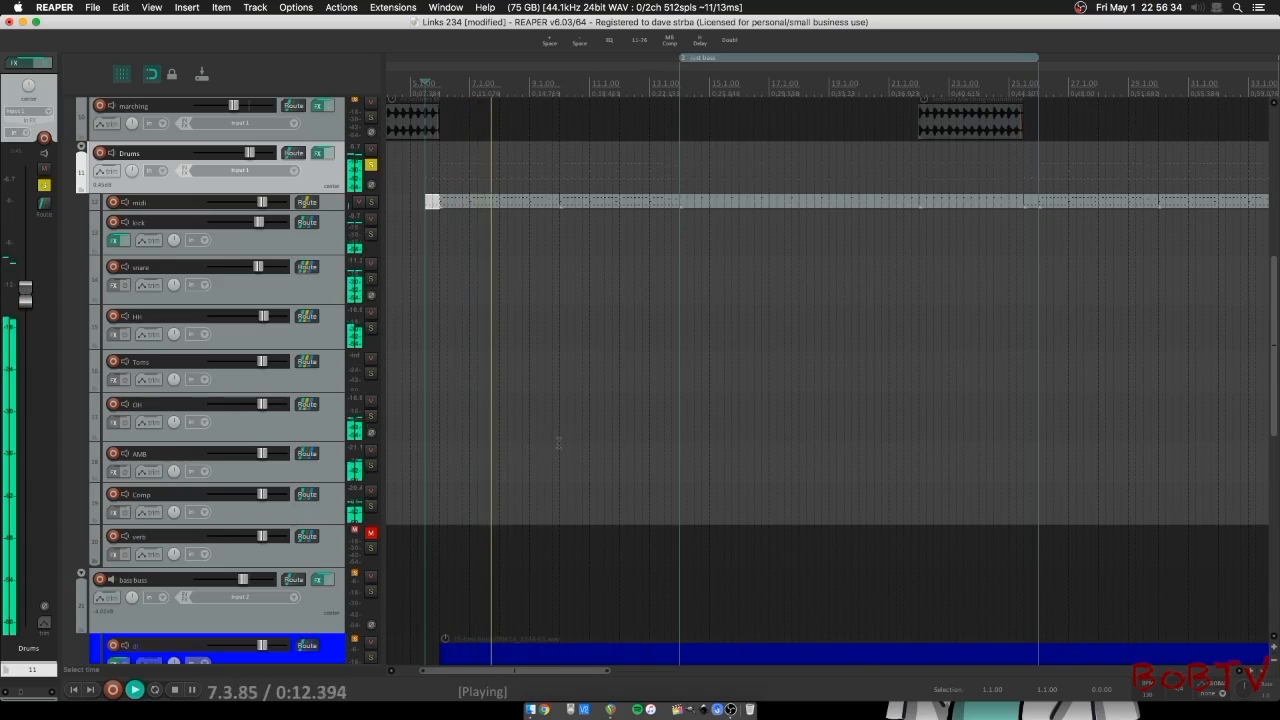
key("space")
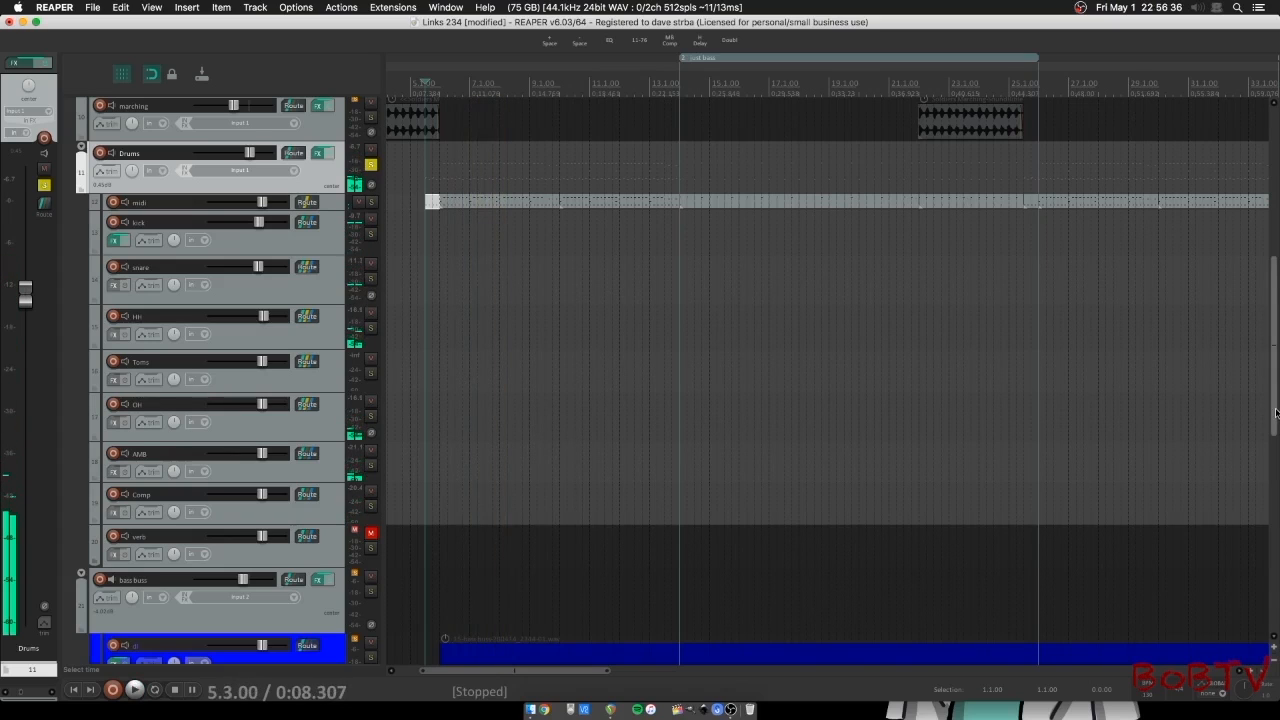
left_click_drag(1274, 314, 1274, 308)
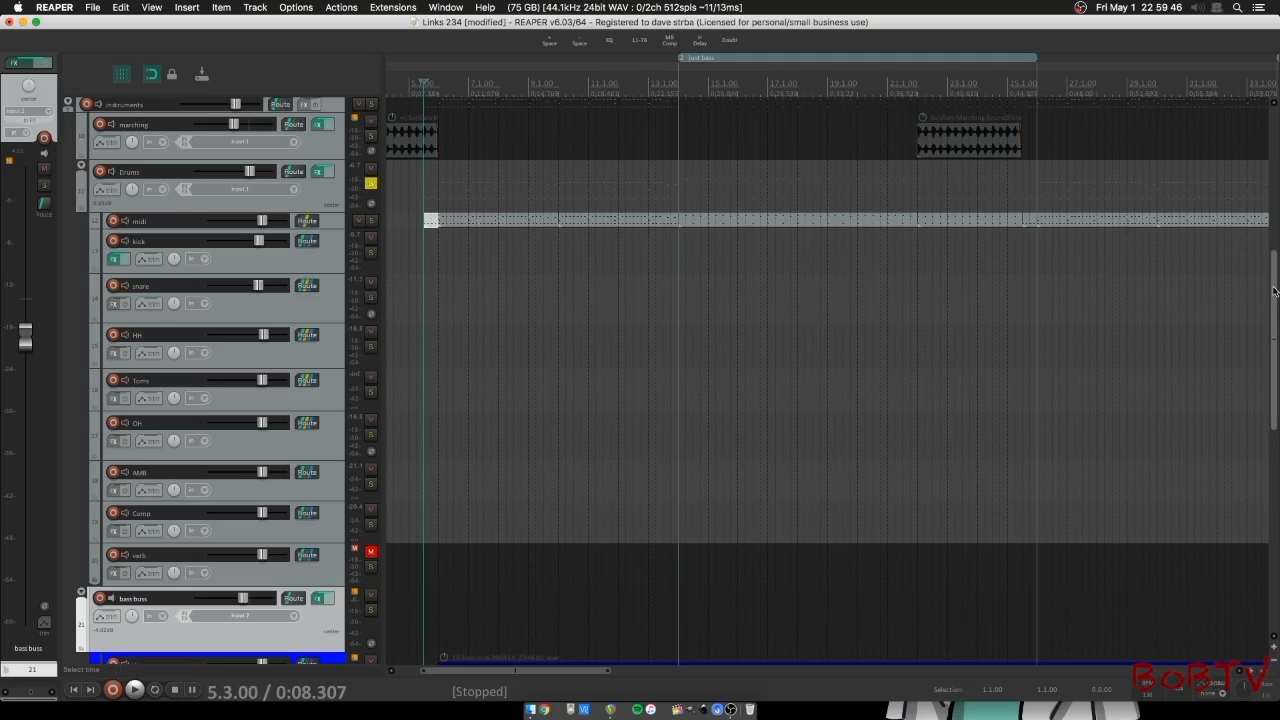
- Review the verb track's routing, examining all of its receives from the vocal, drum and shotgun blast tracks
left_click_drag(1274, 350, 1260, 520)
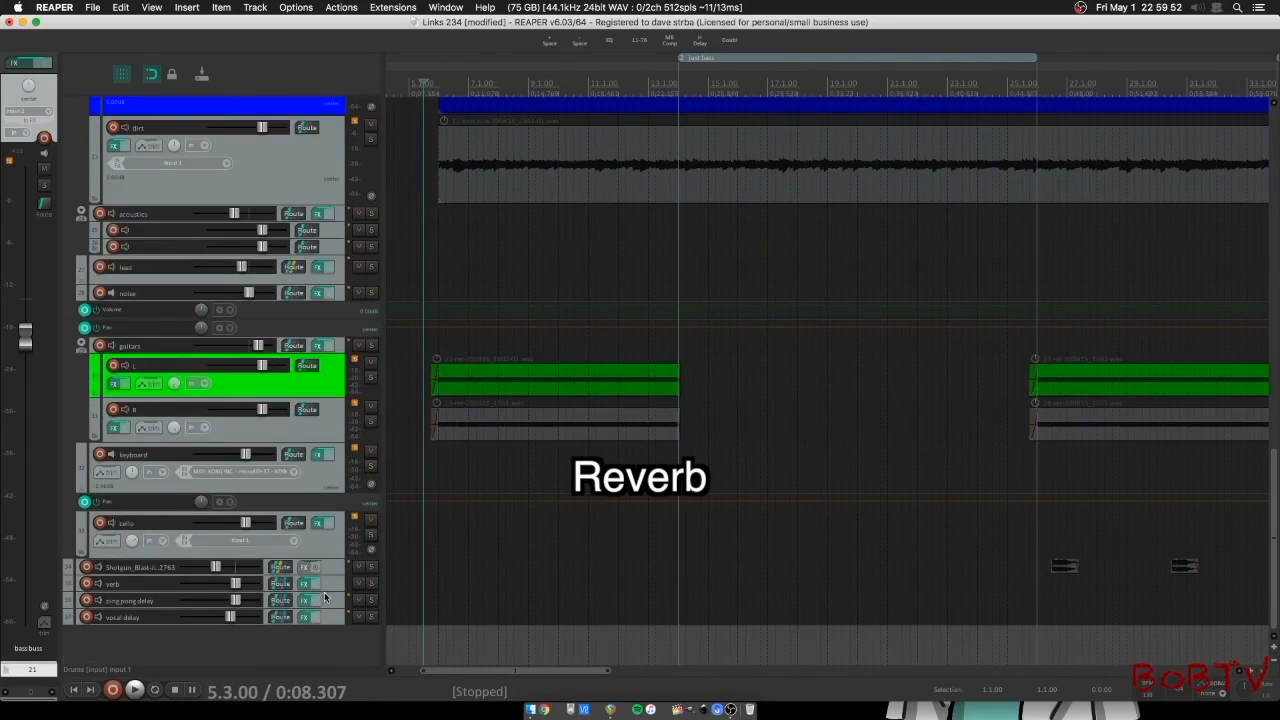
left_click(281, 583)
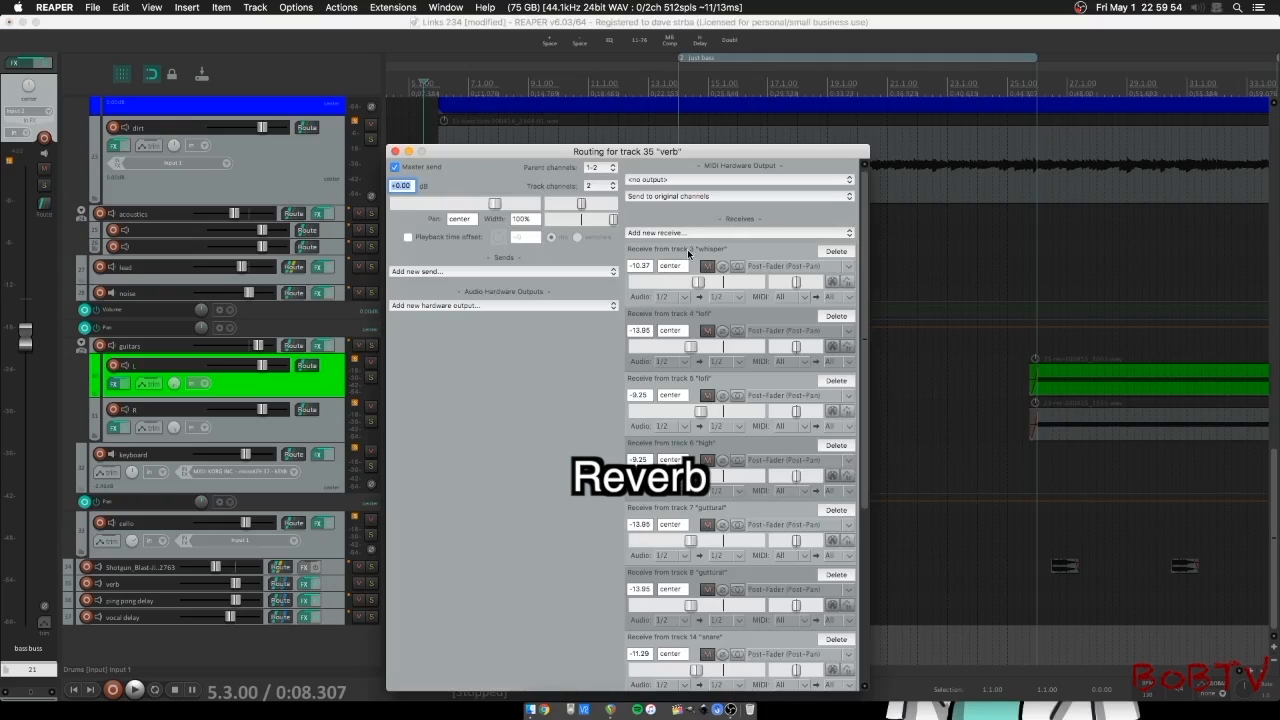
scroll(858, 300, "down", 3)
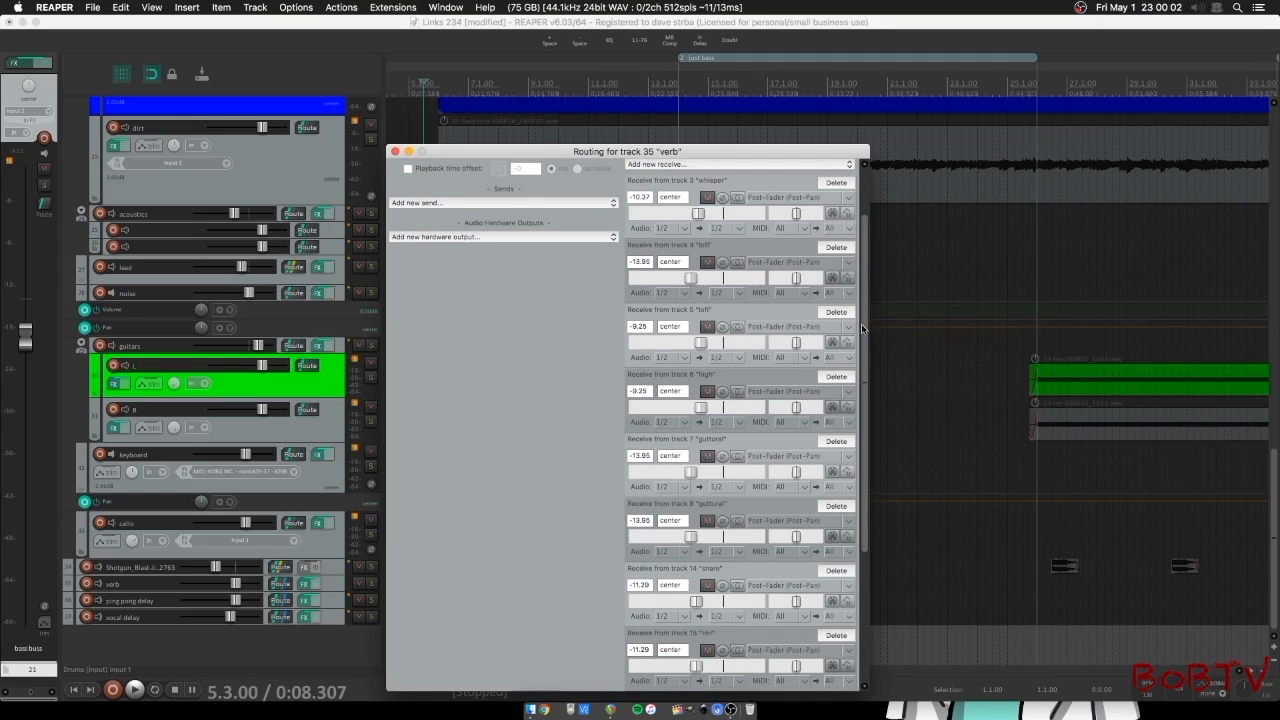
scroll(840, 340, "down", 5)
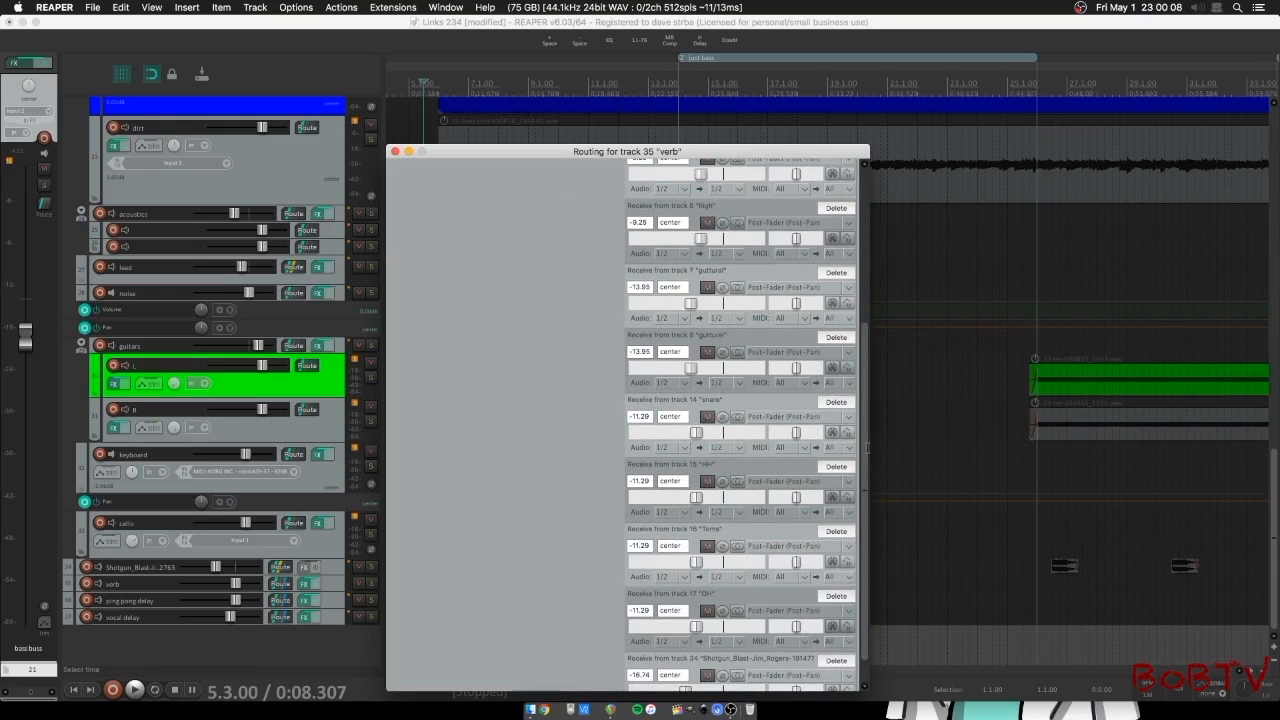
scroll(683, 276, "down", 1)
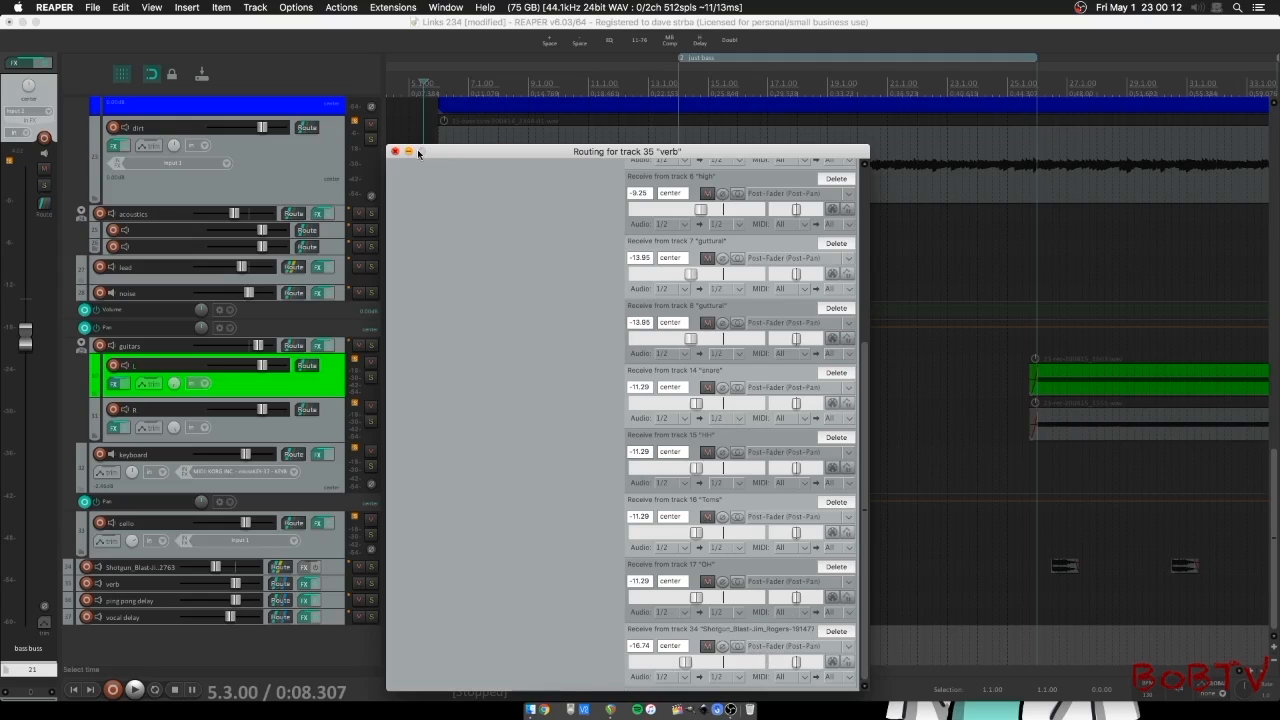
scroll(435, 161, "up", 5)
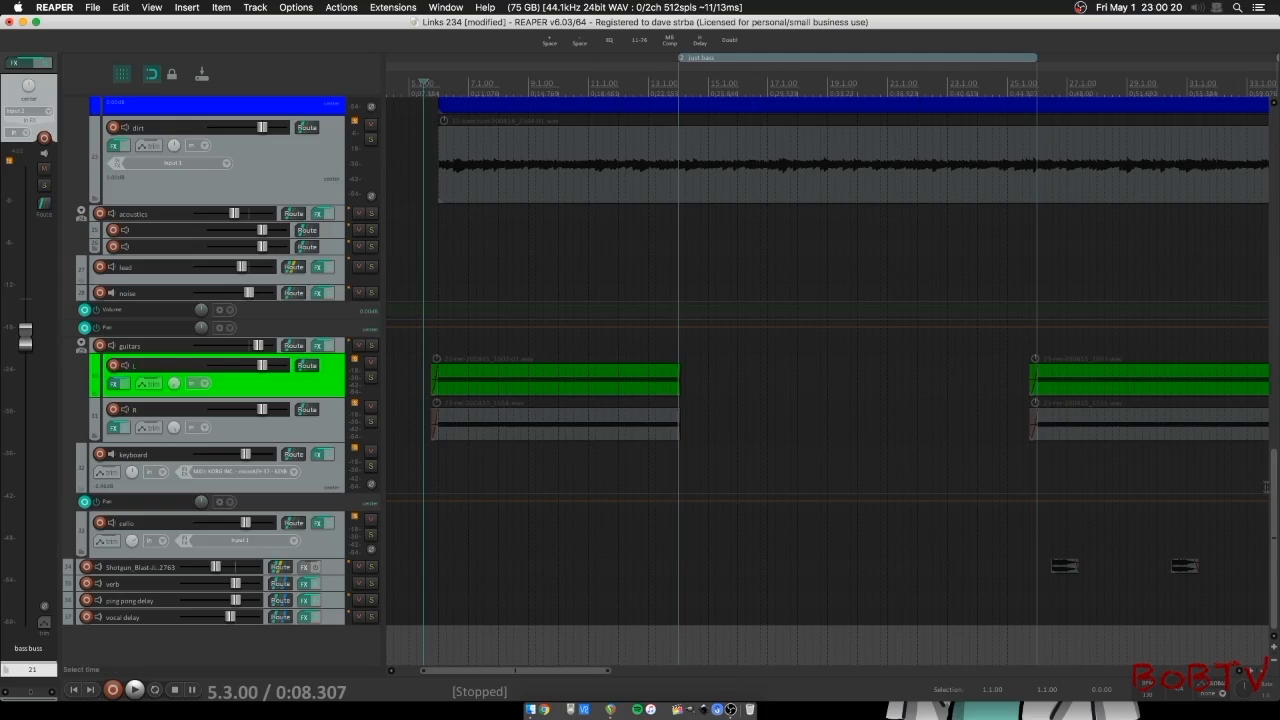
- Open the verb track's ValhallaVintageVerb, then solo the verb track and listen to the reverb on its own
left_click(304, 587)
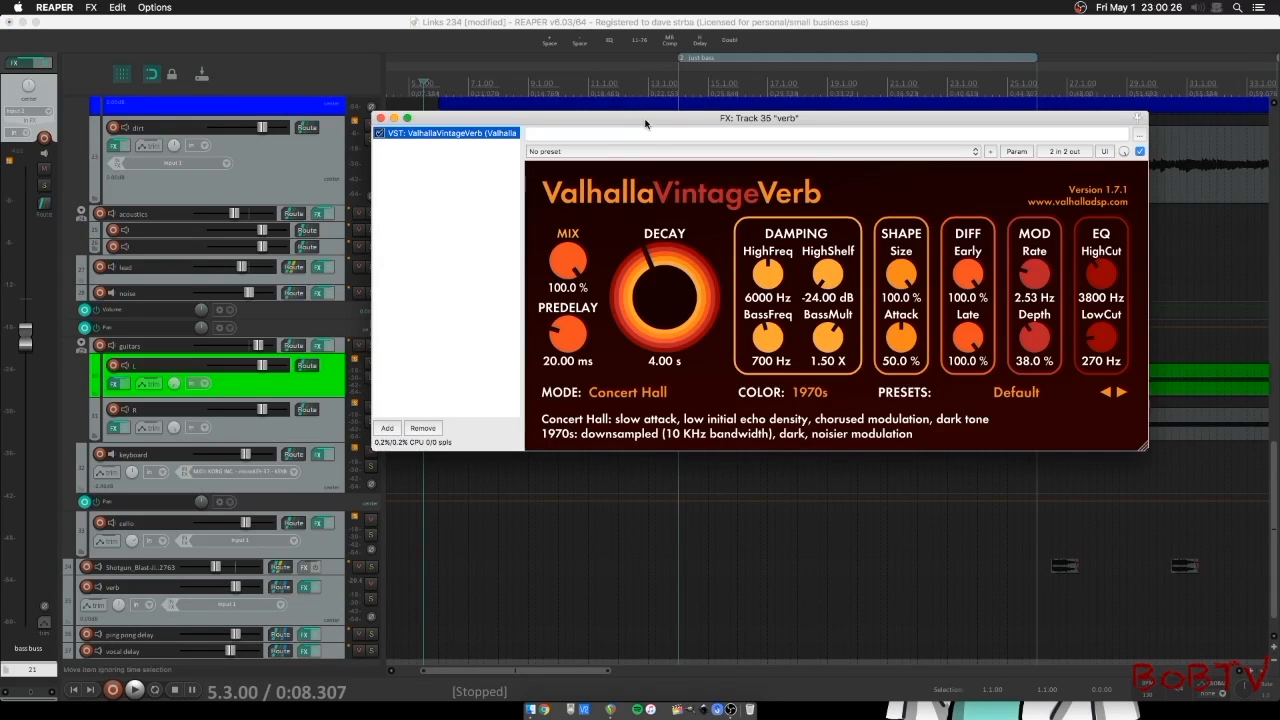
left_click_drag(643, 121, 640, 143)
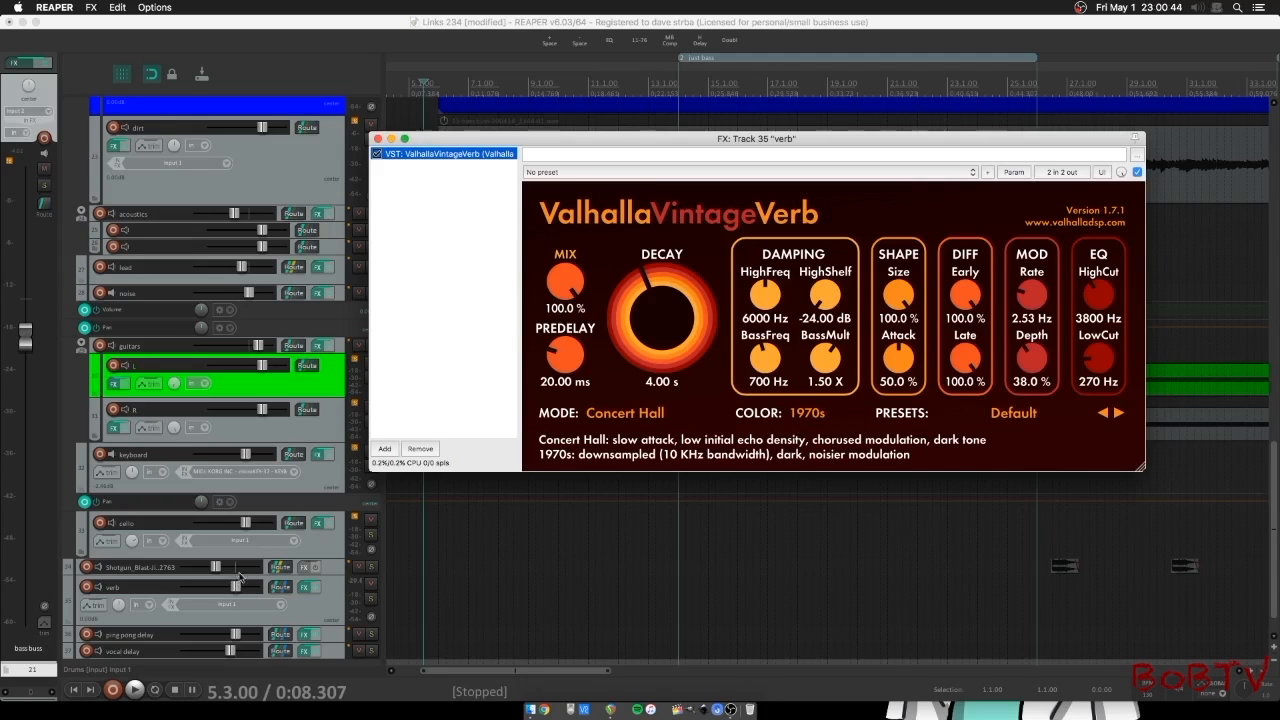
left_click(371, 599)
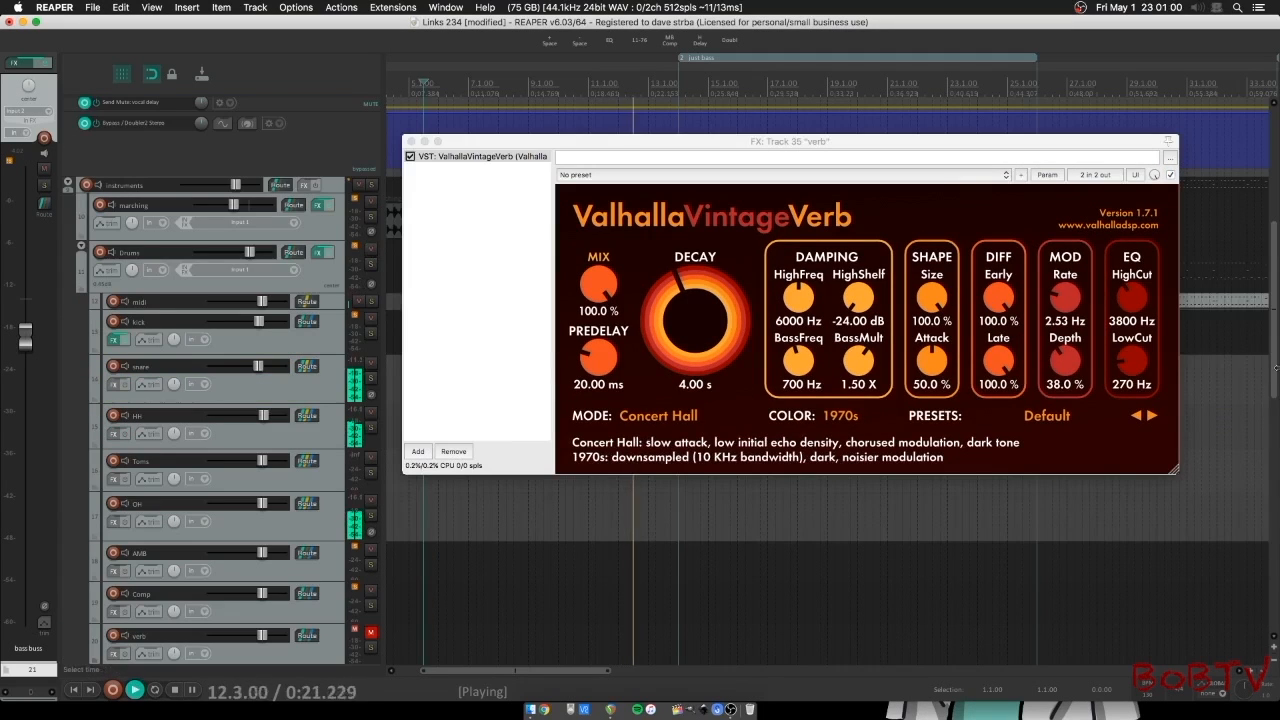
left_click_drag(1275, 363, 1277, 477)
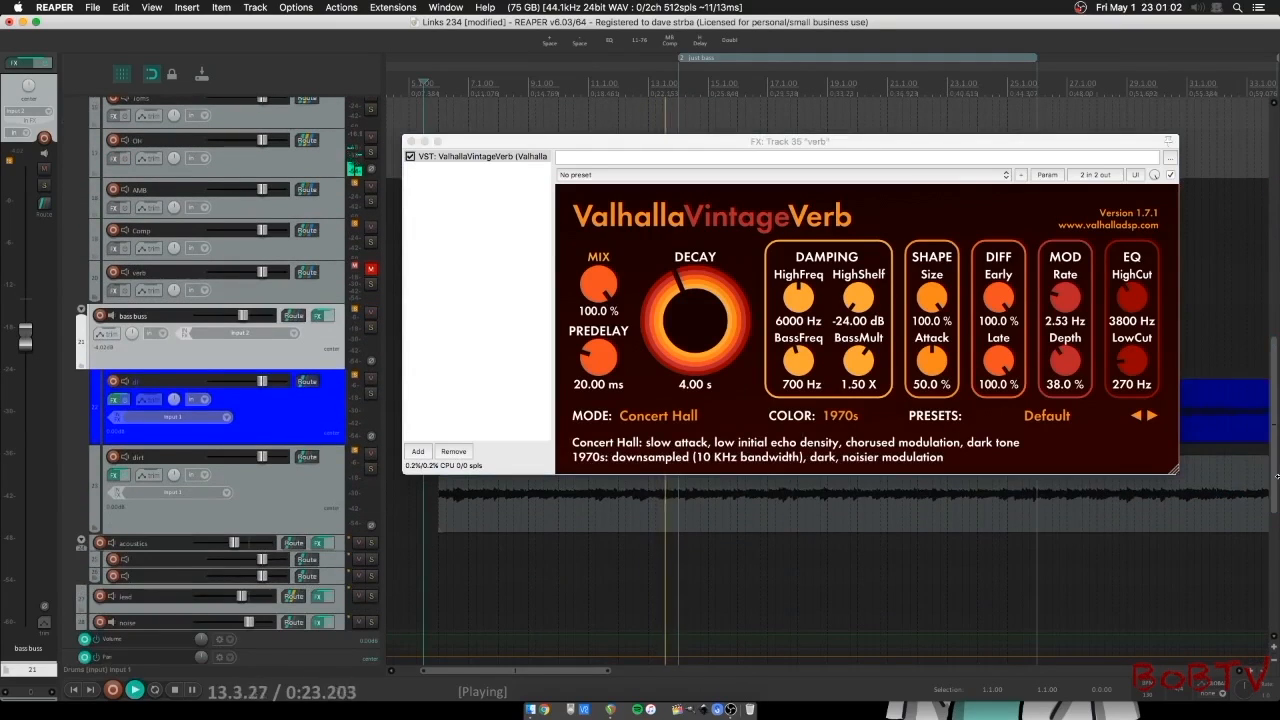
left_click_drag(1277, 477, 1268, 530)
key("space")
key("space")
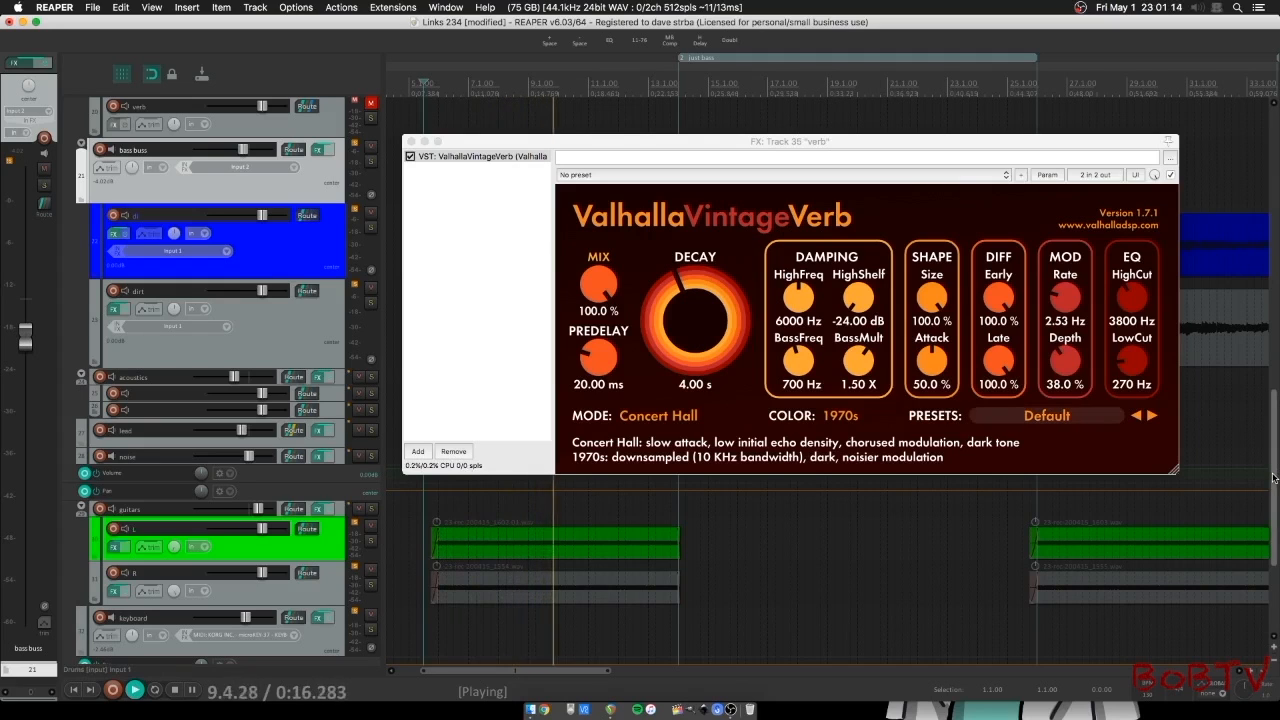
key("space")
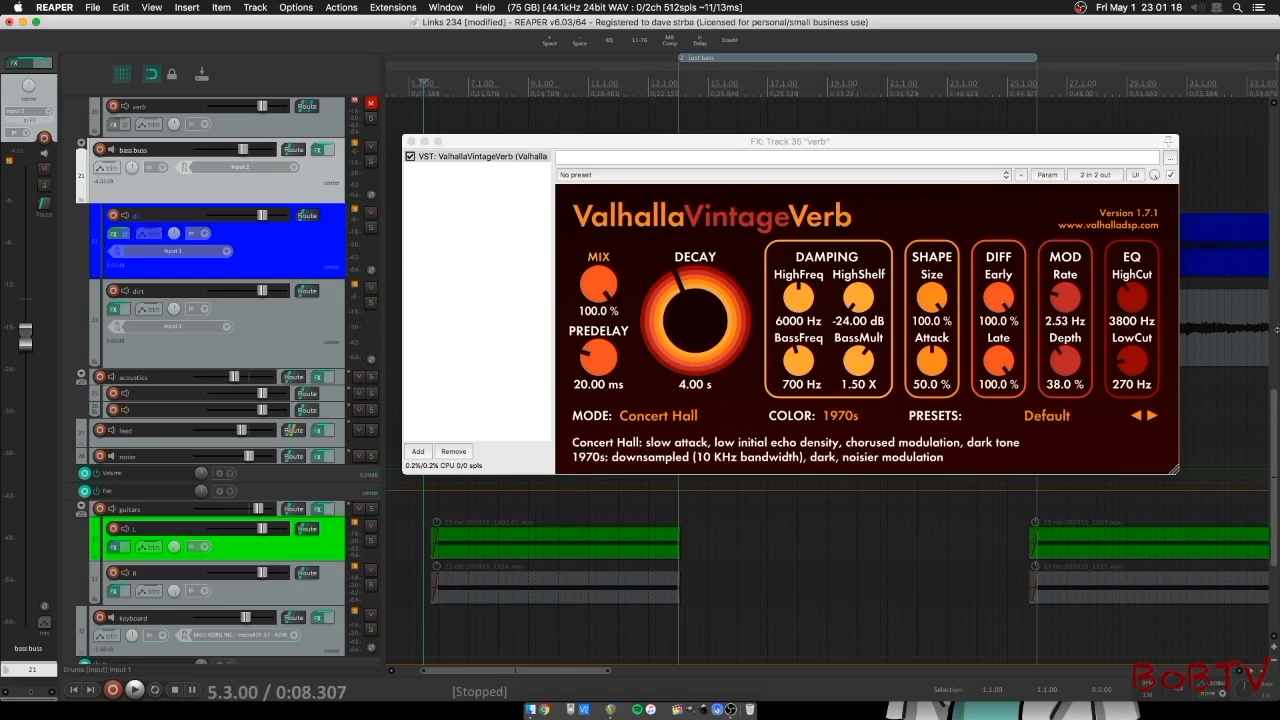
- Unsolo the verb track and play the song, muting and unmuting that track to compare the mix without and with reverb
left_click_drag(1273, 430, 1273, 274)
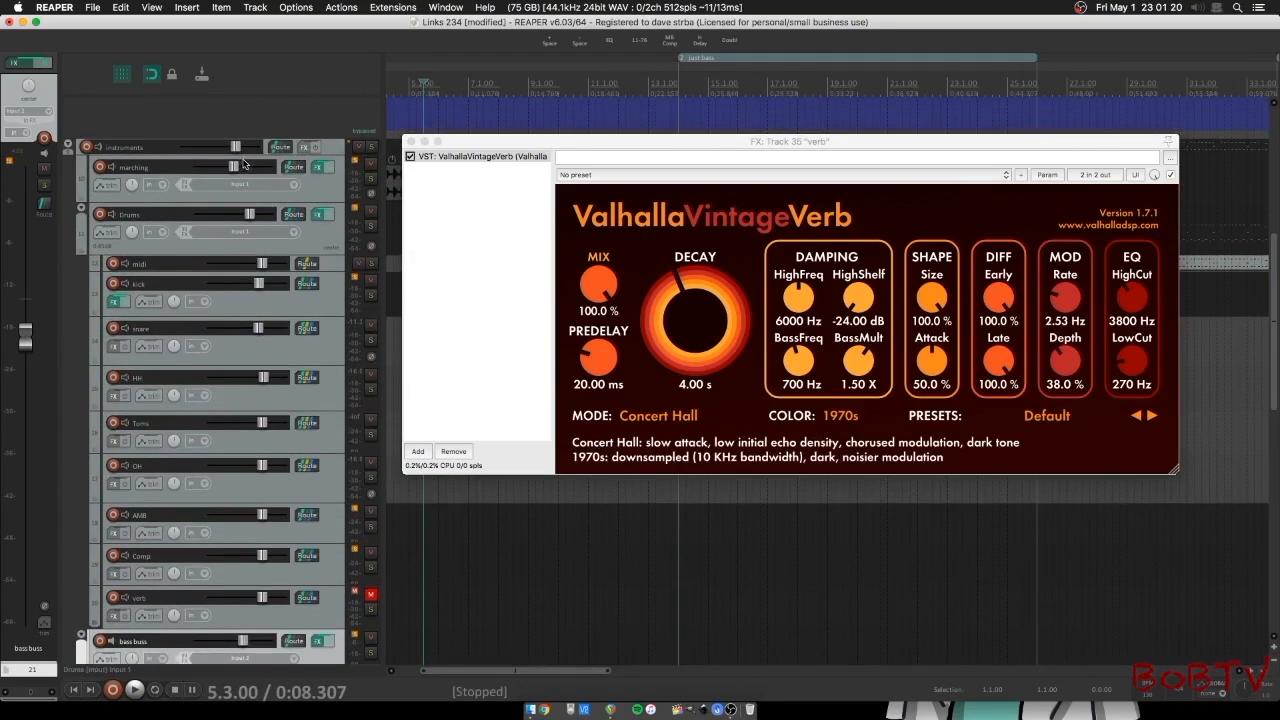
scroll(376, 612, "down", 5)
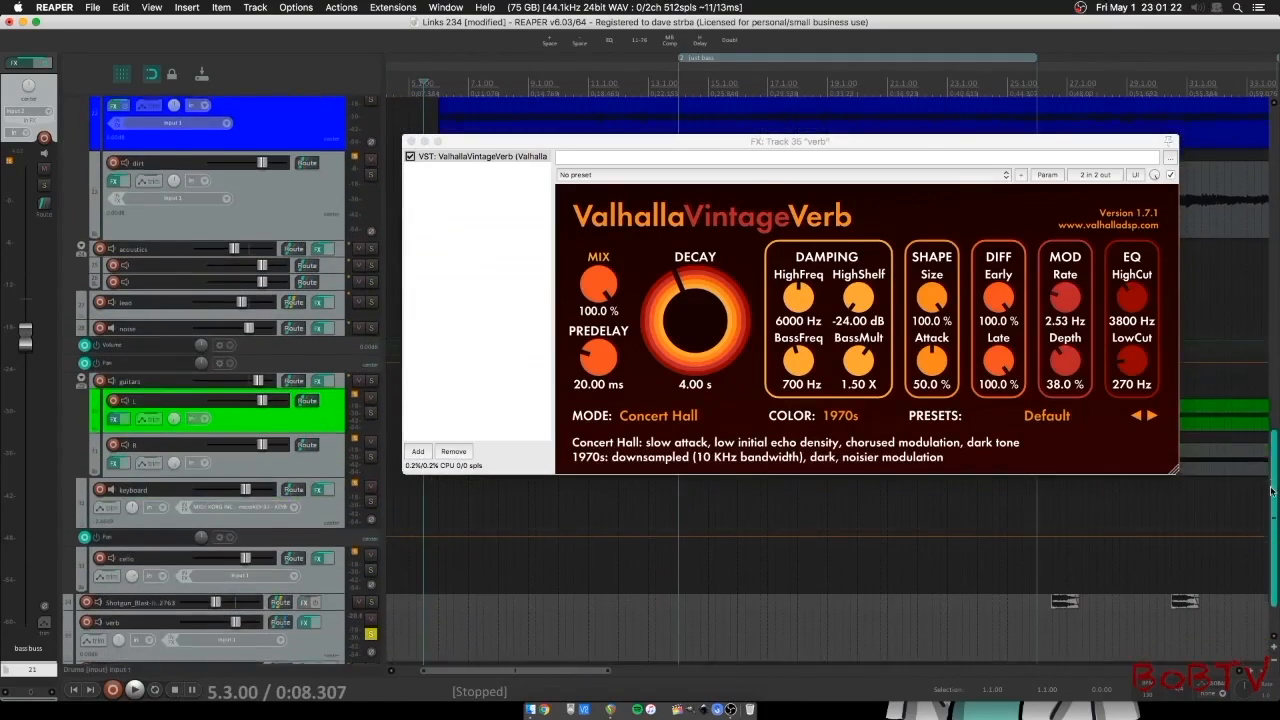
left_click(371, 632)
left_click(134, 690)
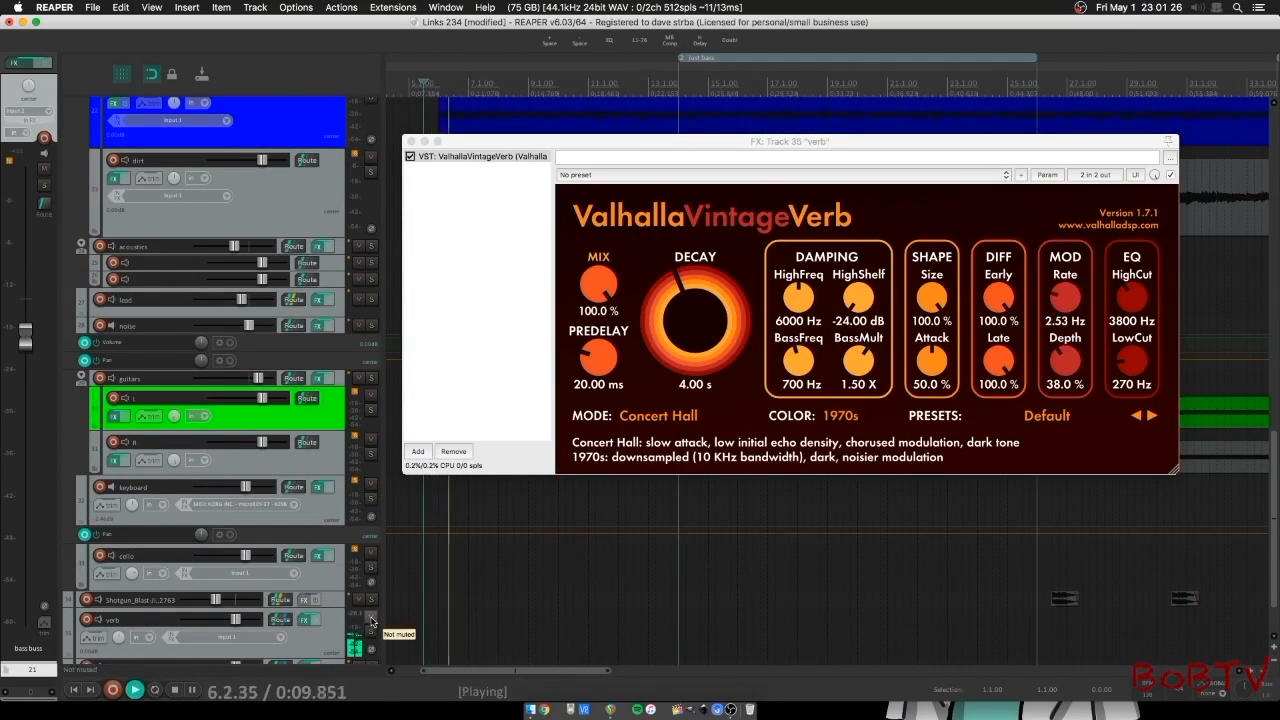
left_click(371, 620)
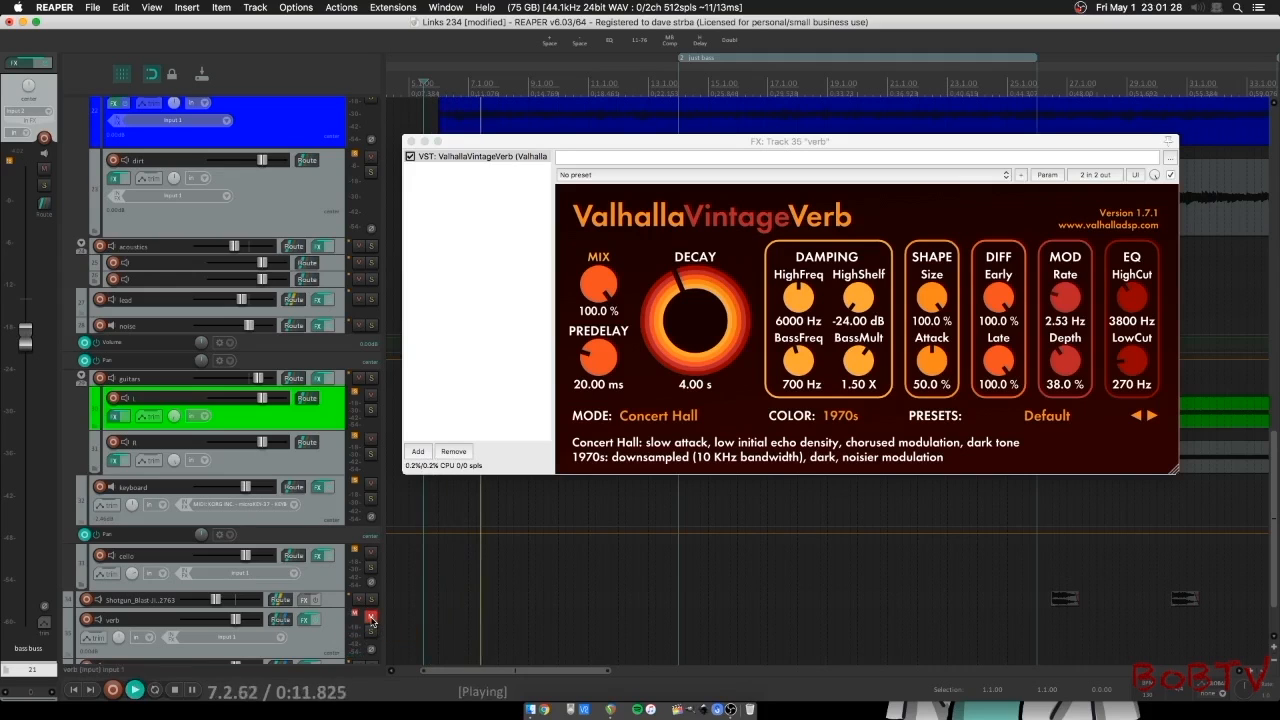
left_click(371, 620)
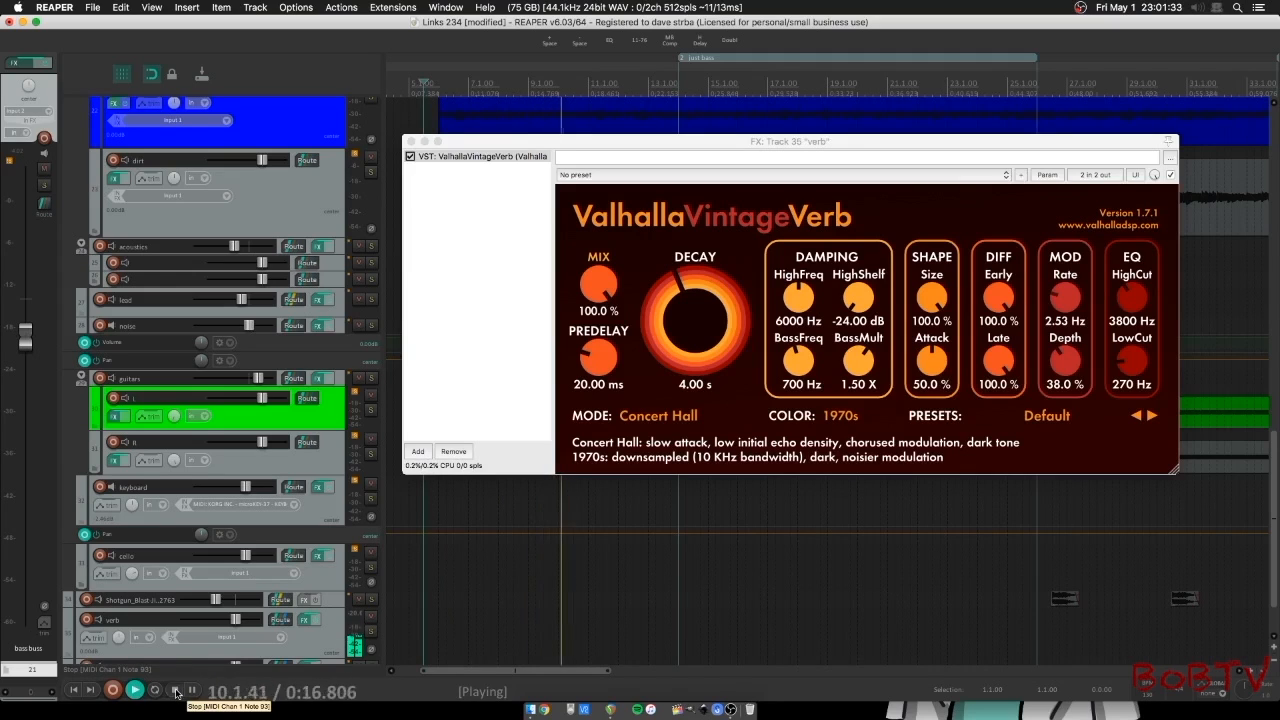
left_click(175, 690)
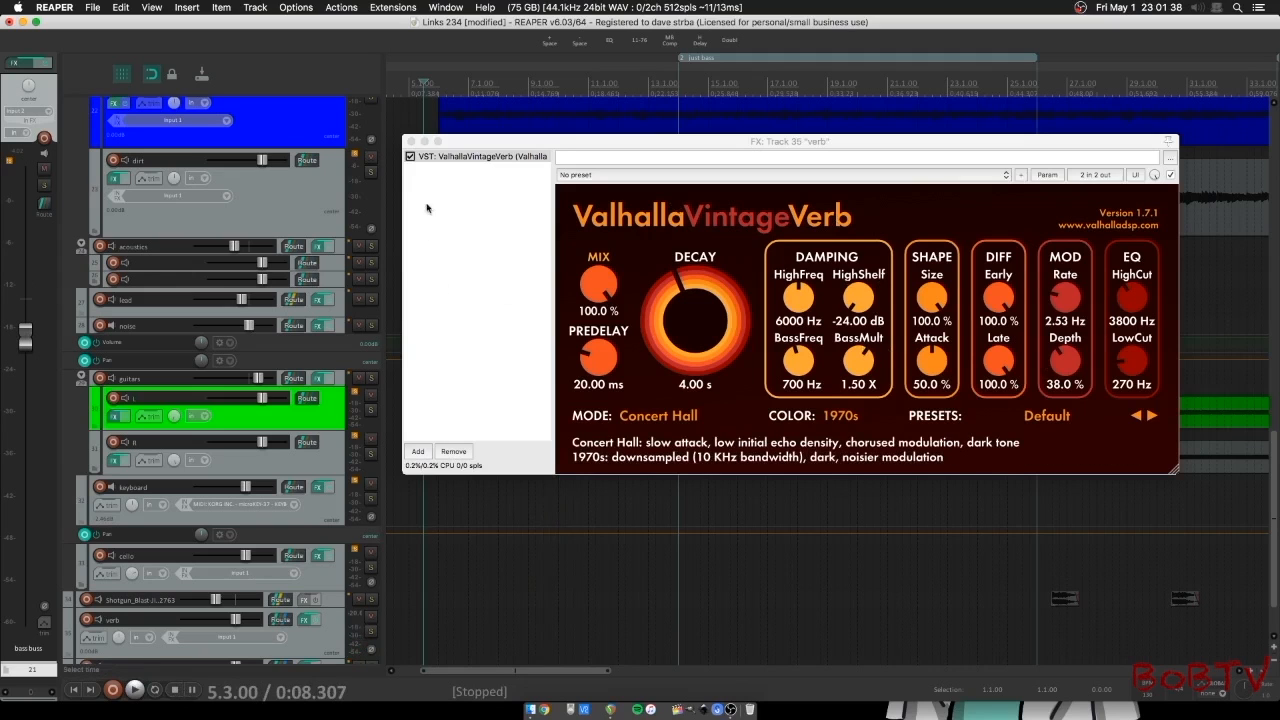
left_click(410, 143)
scroll(135, 541, "down", 2)
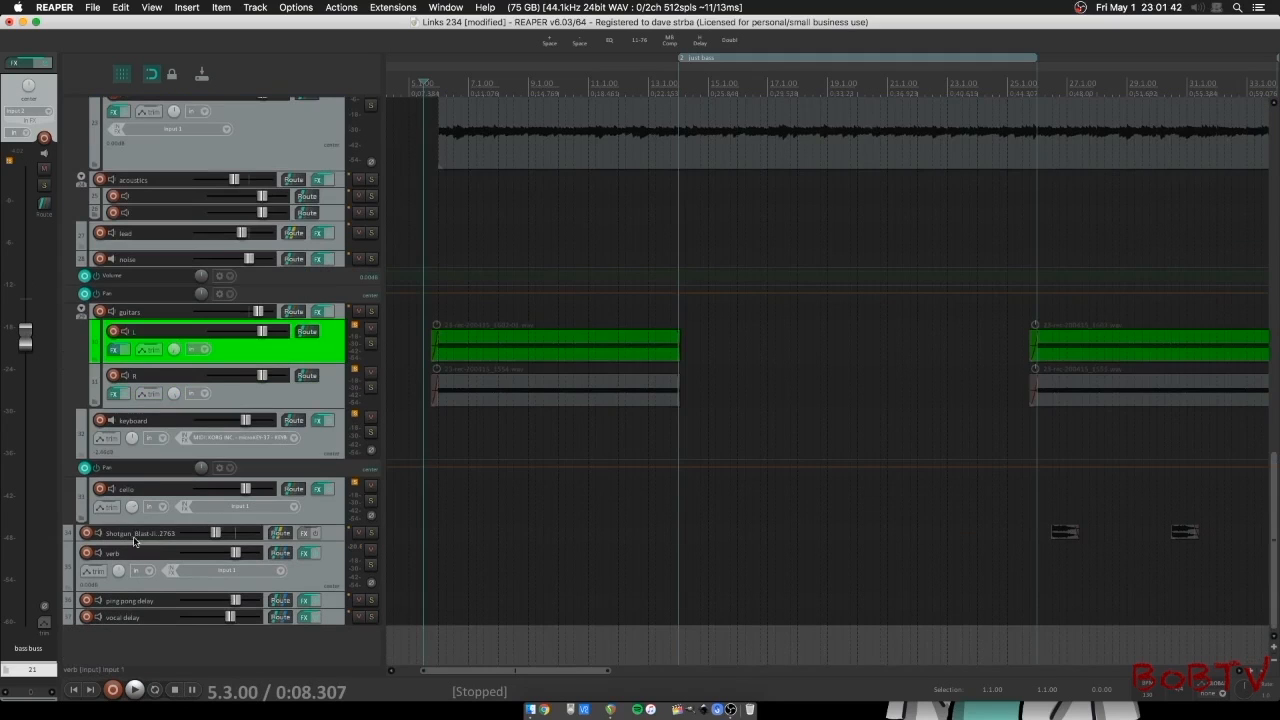
- Add FabFilter Pro-Q 2 from the Favorites plugins after ValhallaVintageVerb on the verb track
left_click(308, 554)
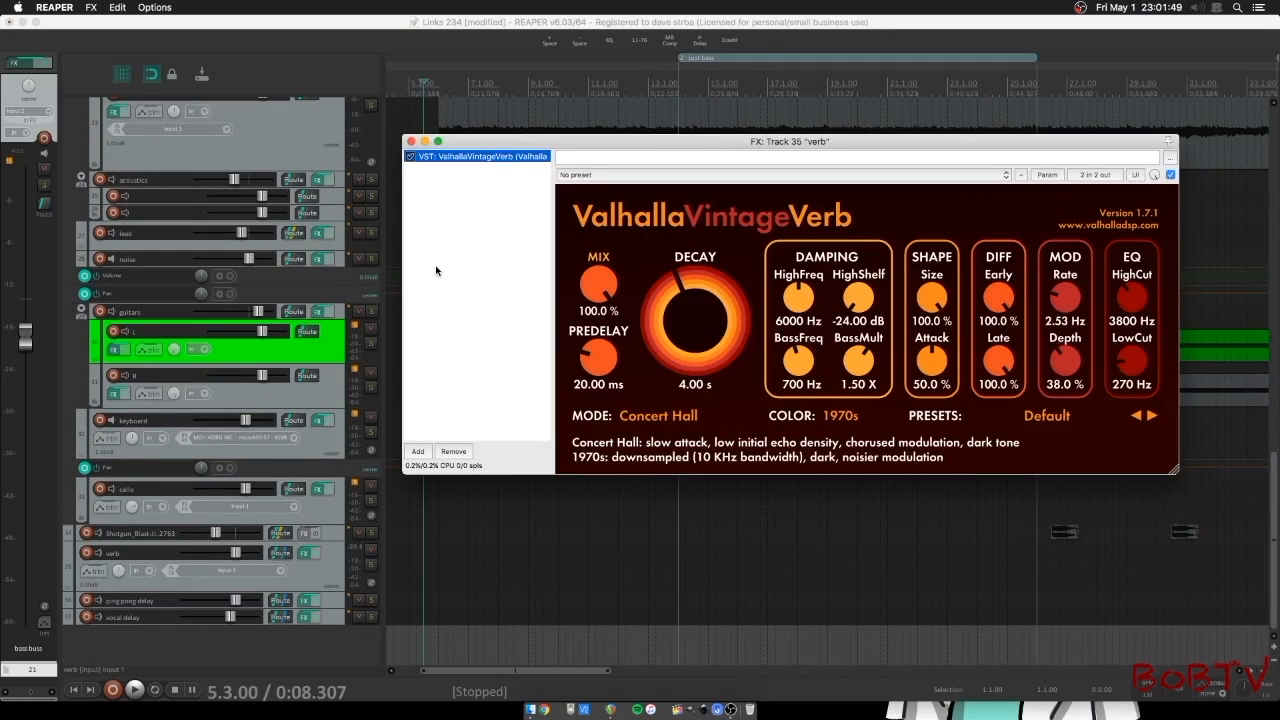
left_click_drag(548, 142, 614, 144)
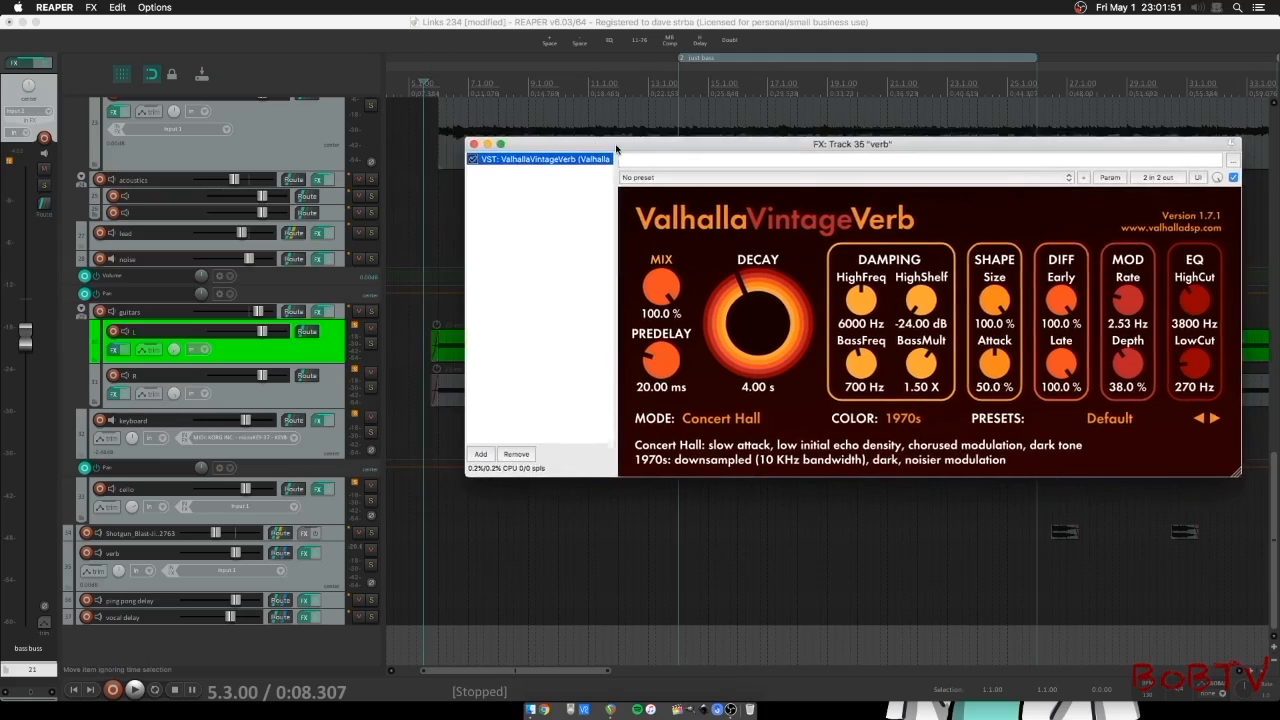
left_click(518, 186)
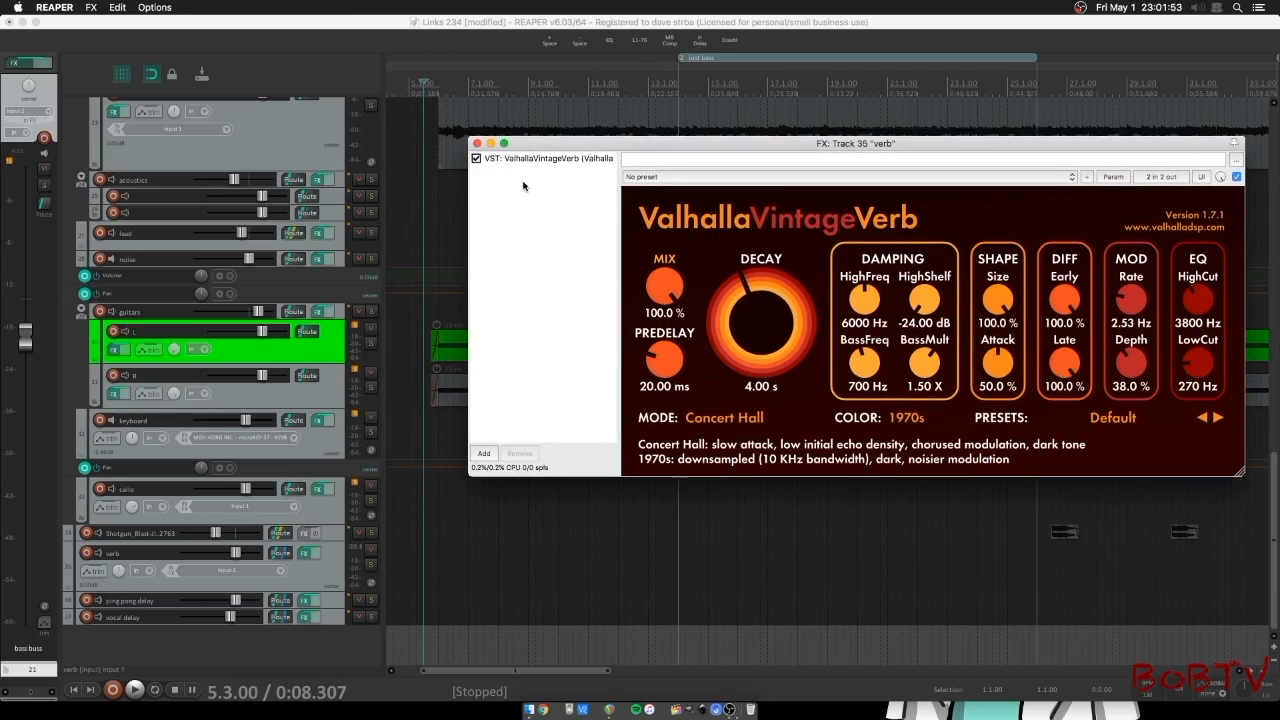
double_click(485, 204)
left_click(252, 346)
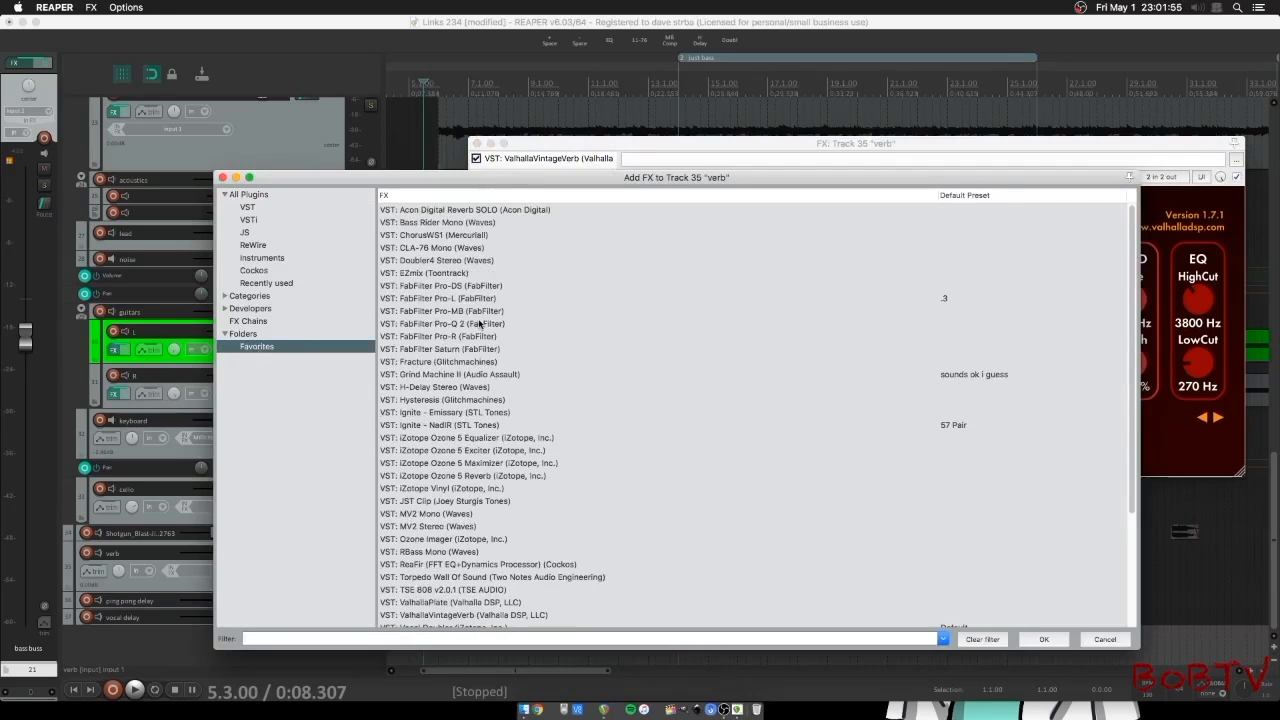
double_click(467, 324)
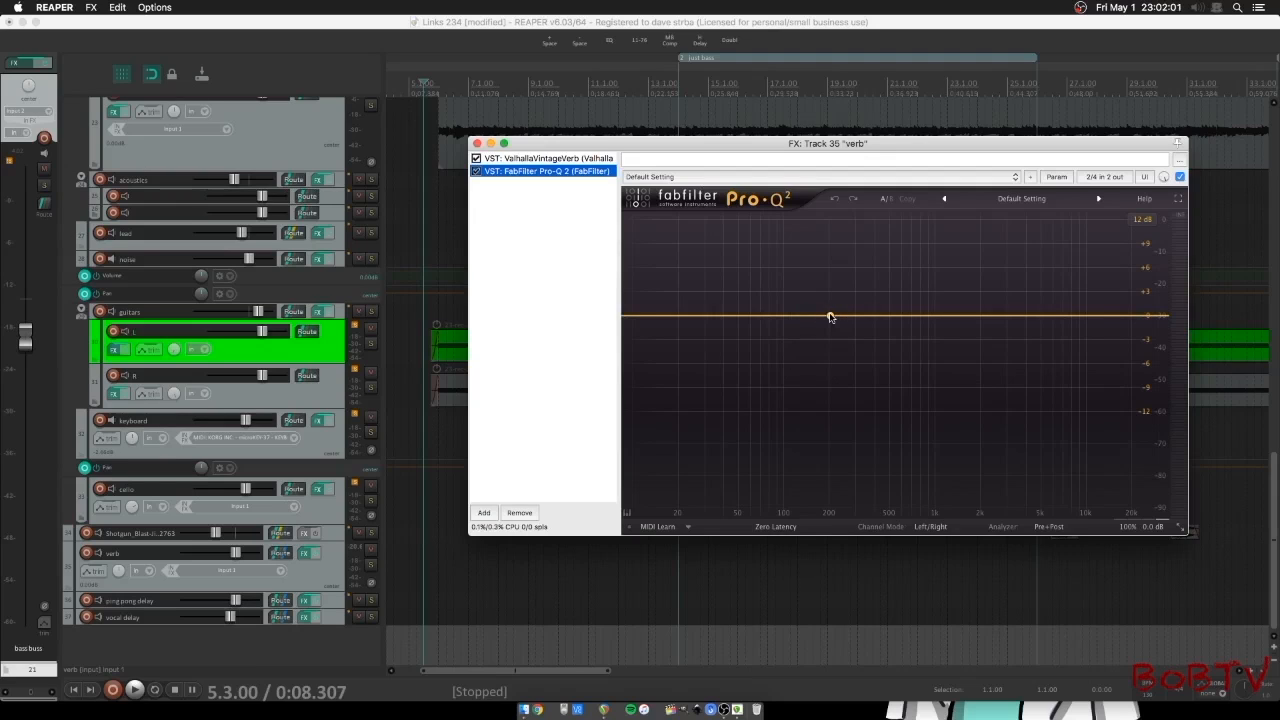
- Create a Low Cut band at about 96 Hz in the verb track's Pro-Q 2, then close the effects chain
double_click(830, 317)
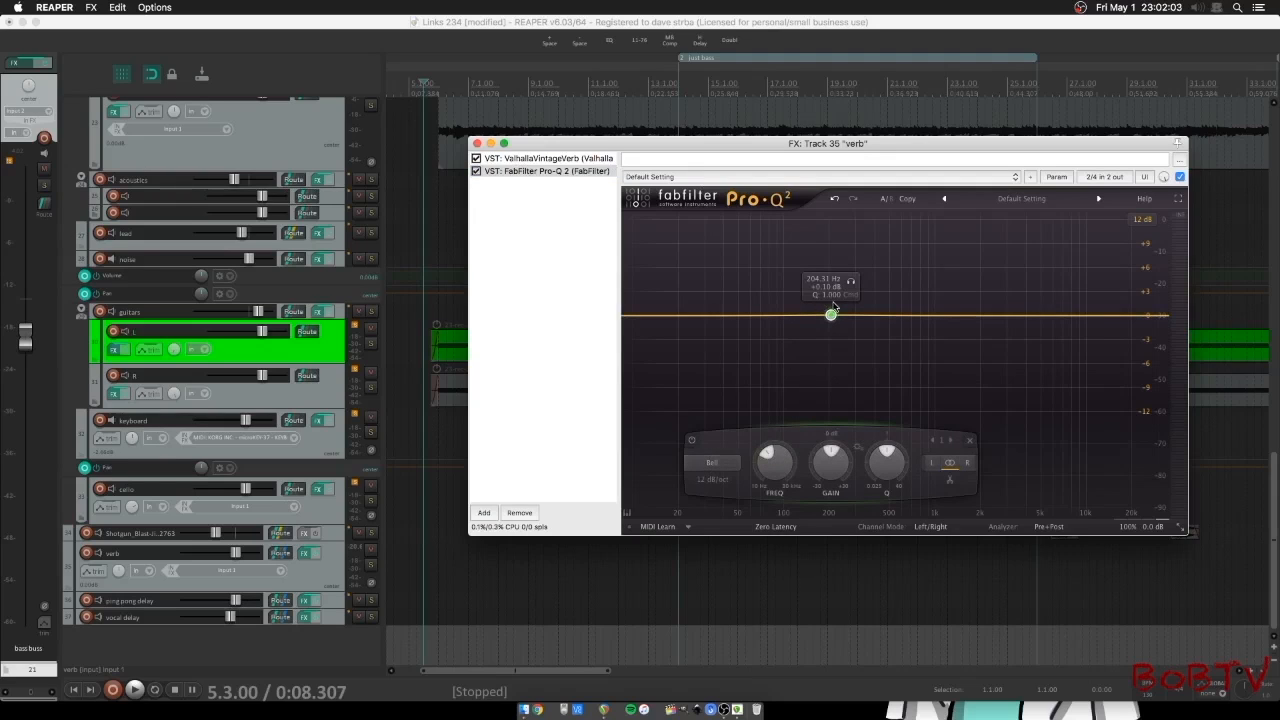
left_click(721, 462)
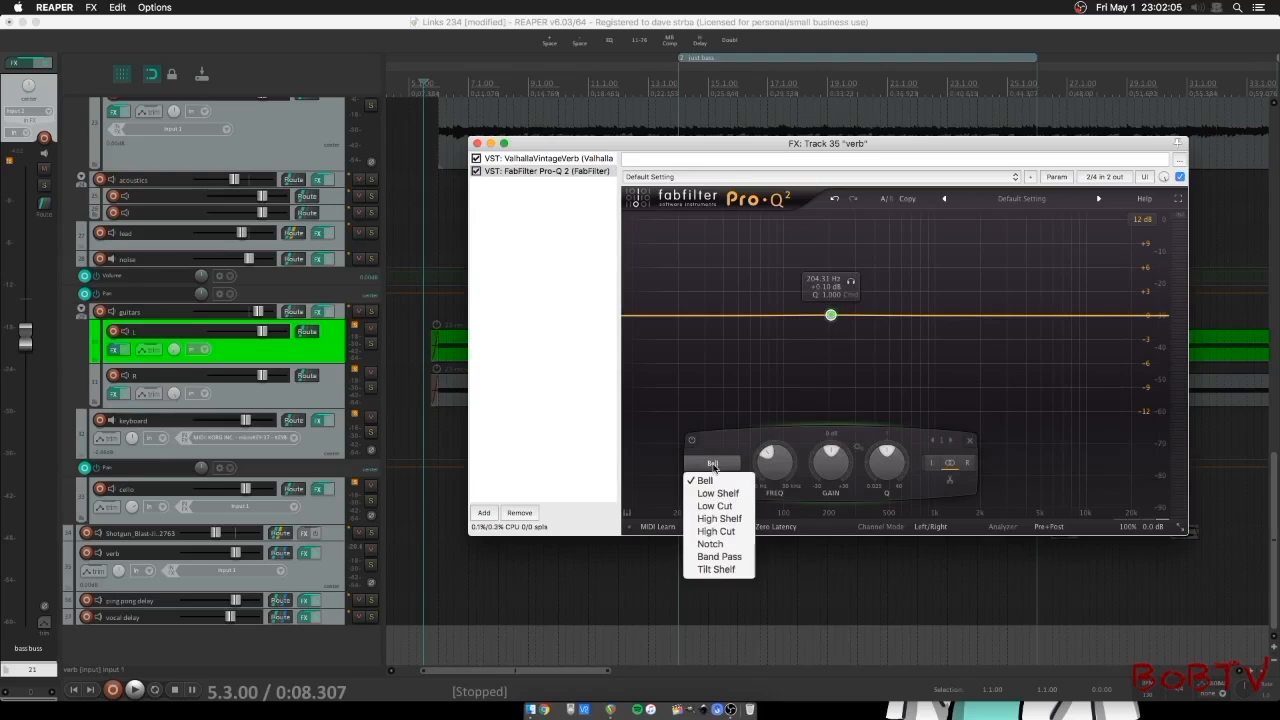
left_click(722, 507)
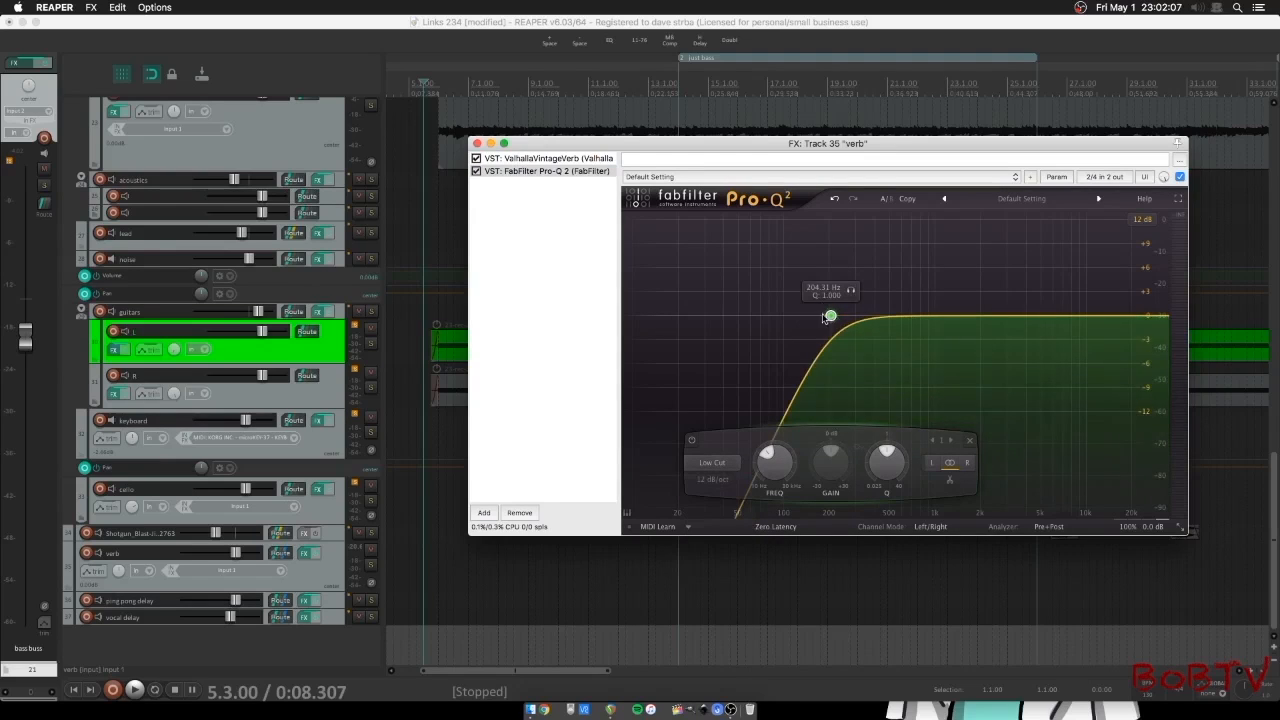
left_click_drag(830, 316, 782, 317)
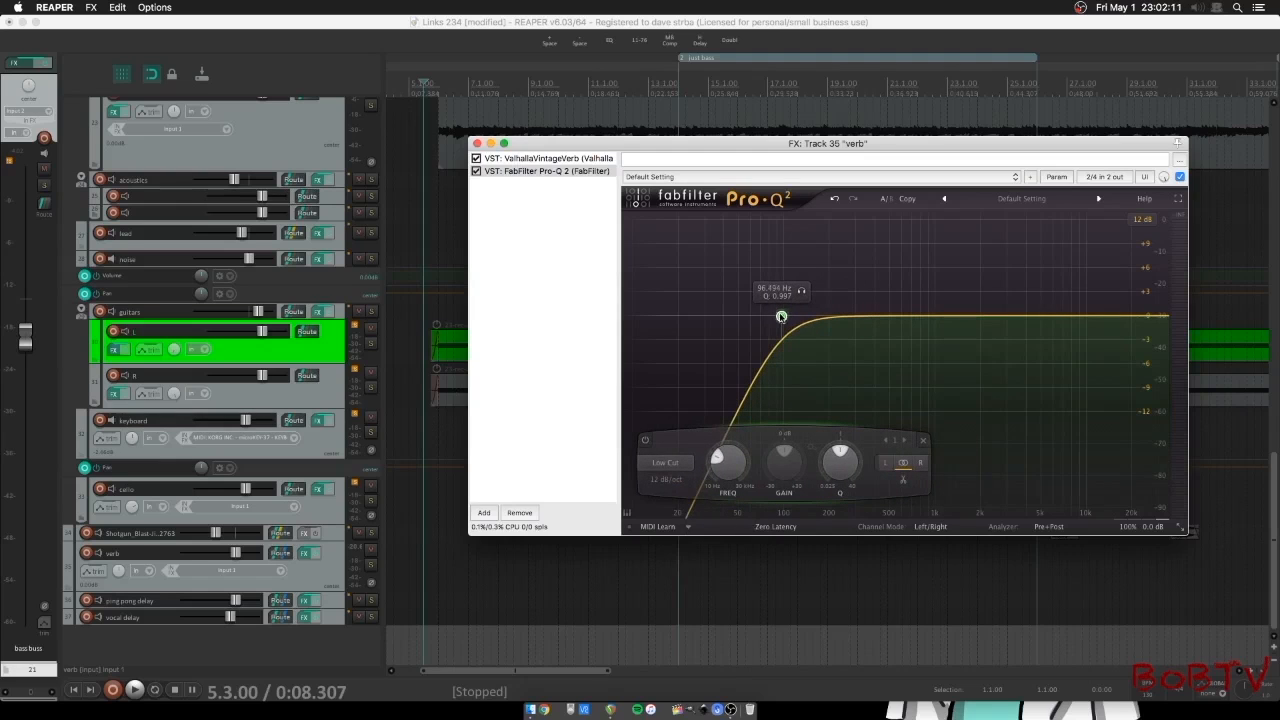
left_click(562, 158)
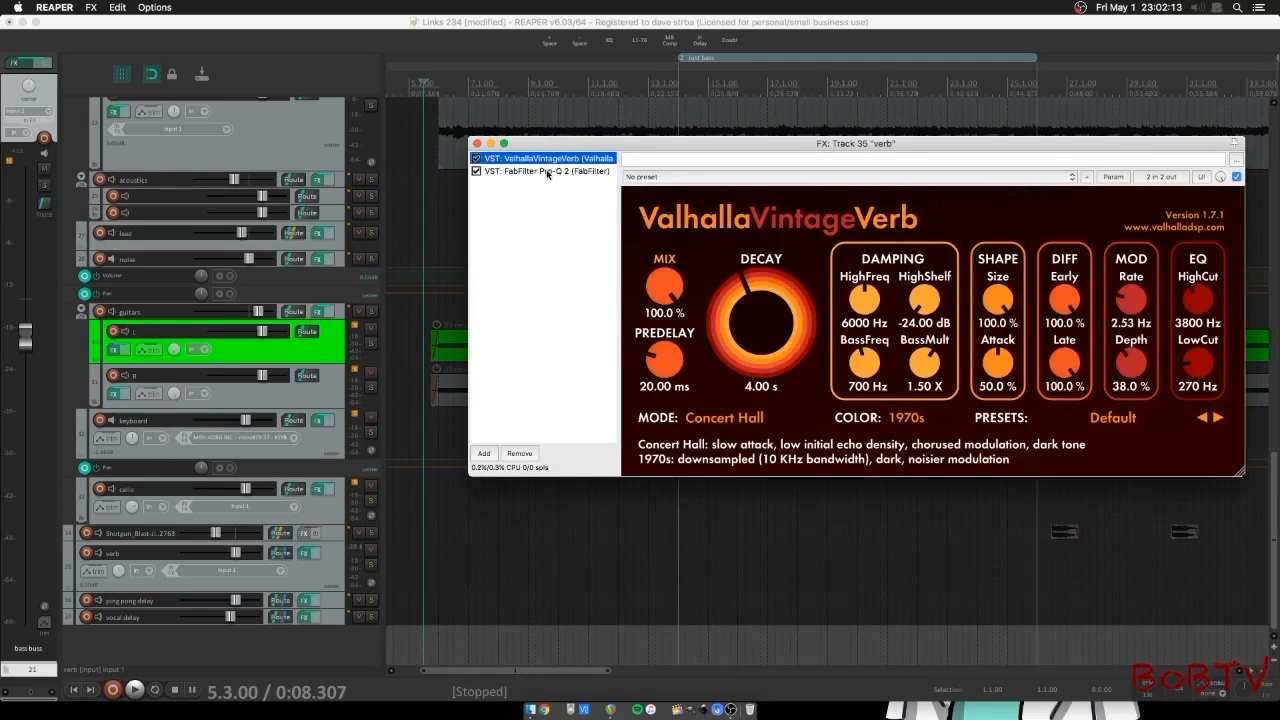
left_click(555, 172)
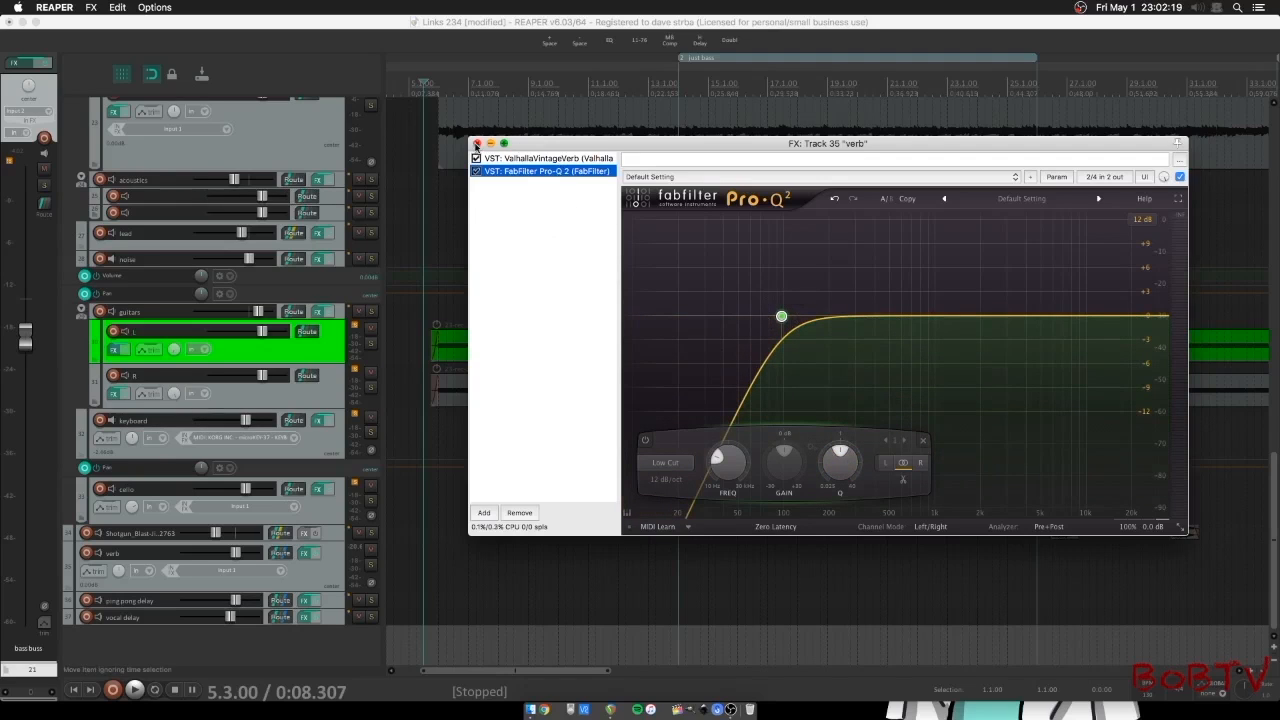
left_click(476, 144)
- Check the bass buss track's routing for any sends to the verb track
scroll(1275, 575, "up", 1)
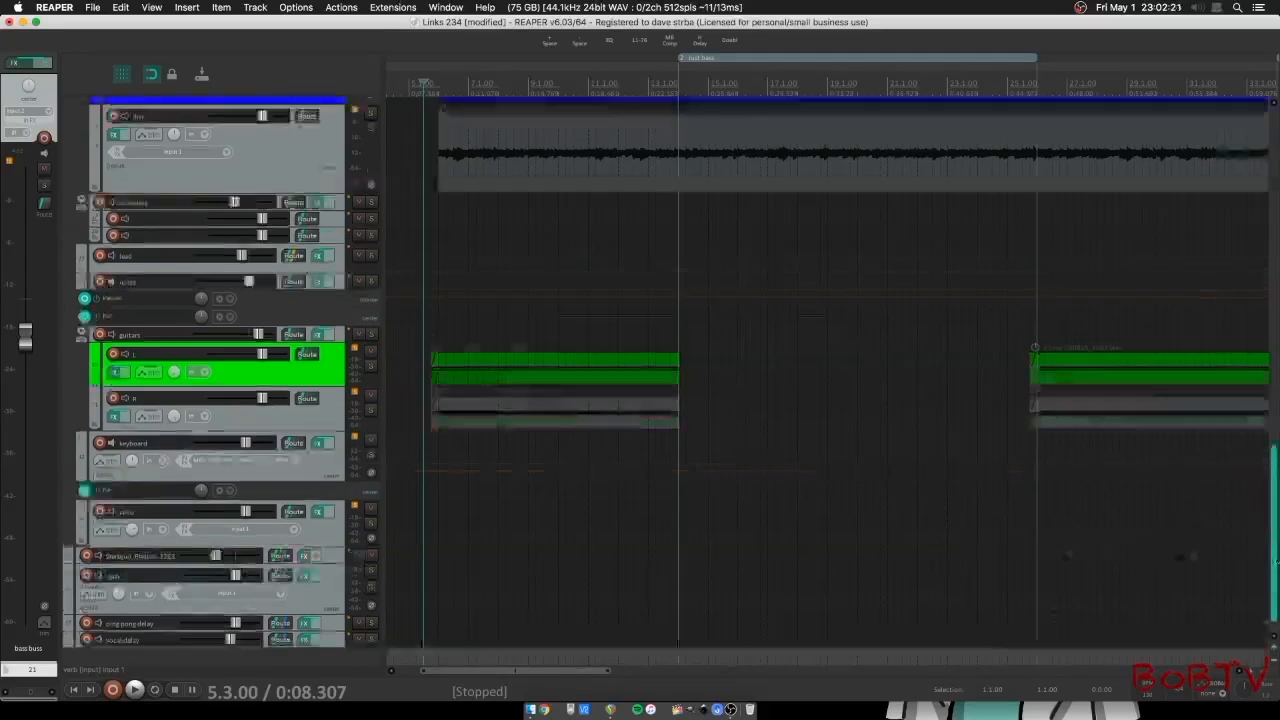
scroll(1275, 575, "up", 8)
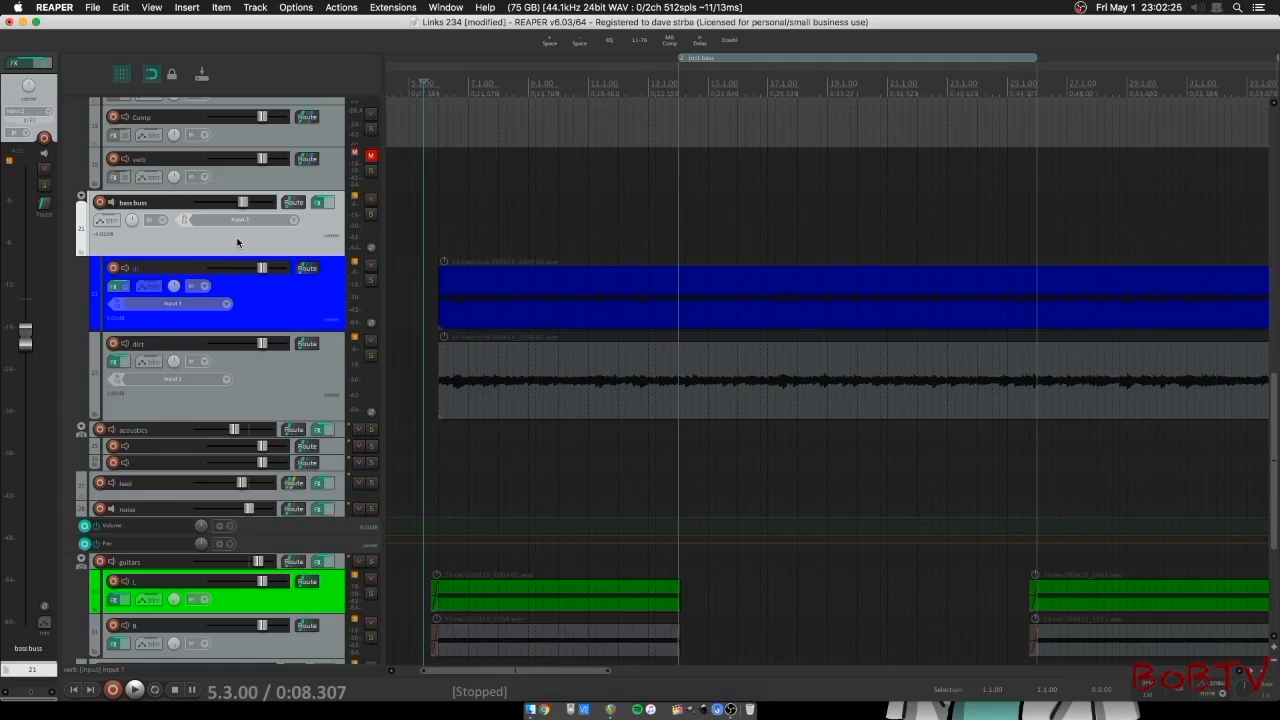
left_click(293, 202)
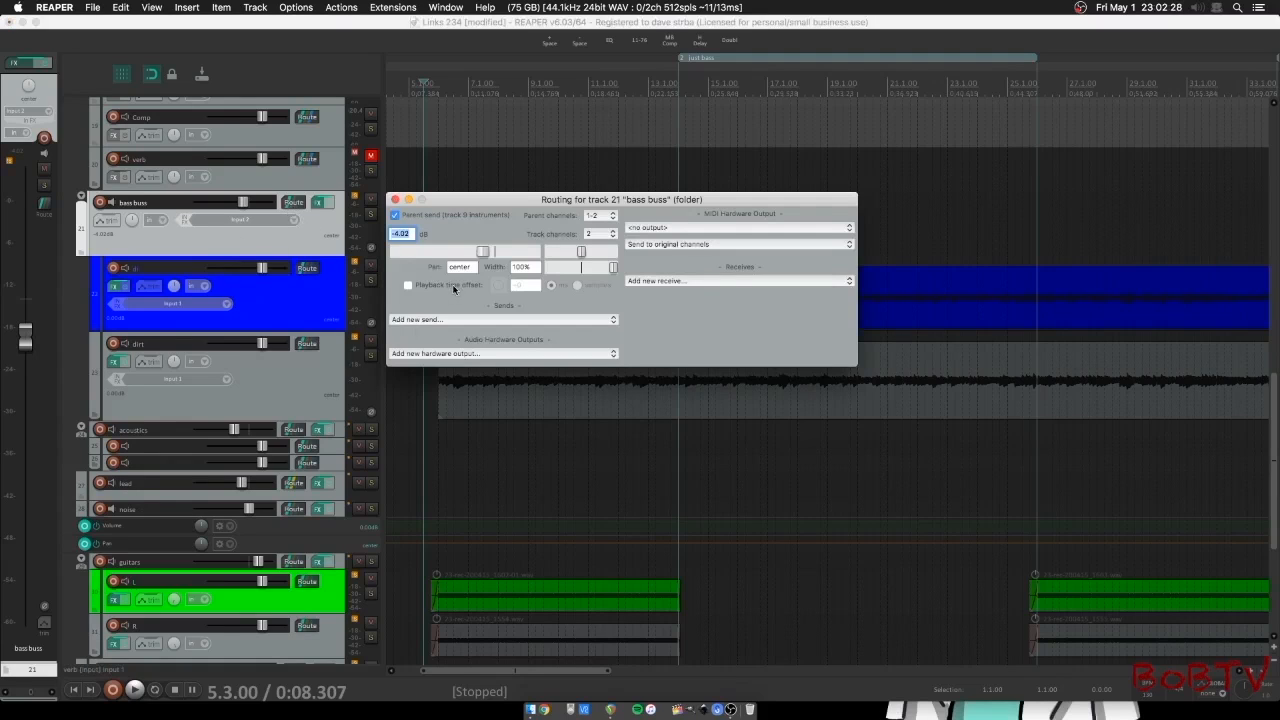
left_click(396, 200)
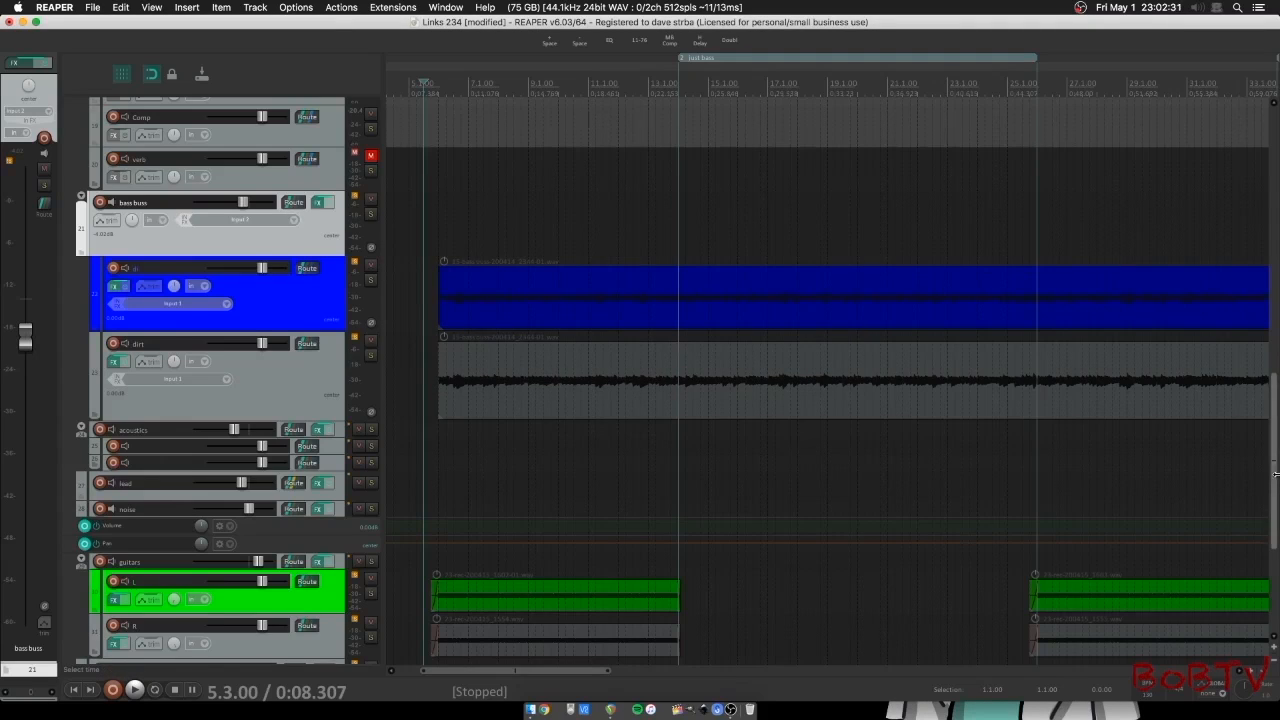
- Solo the Shotgun Blast track and play its clips from about bar 25 to hear the reverb on them
left_click_drag(1275, 474, 1275, 352)
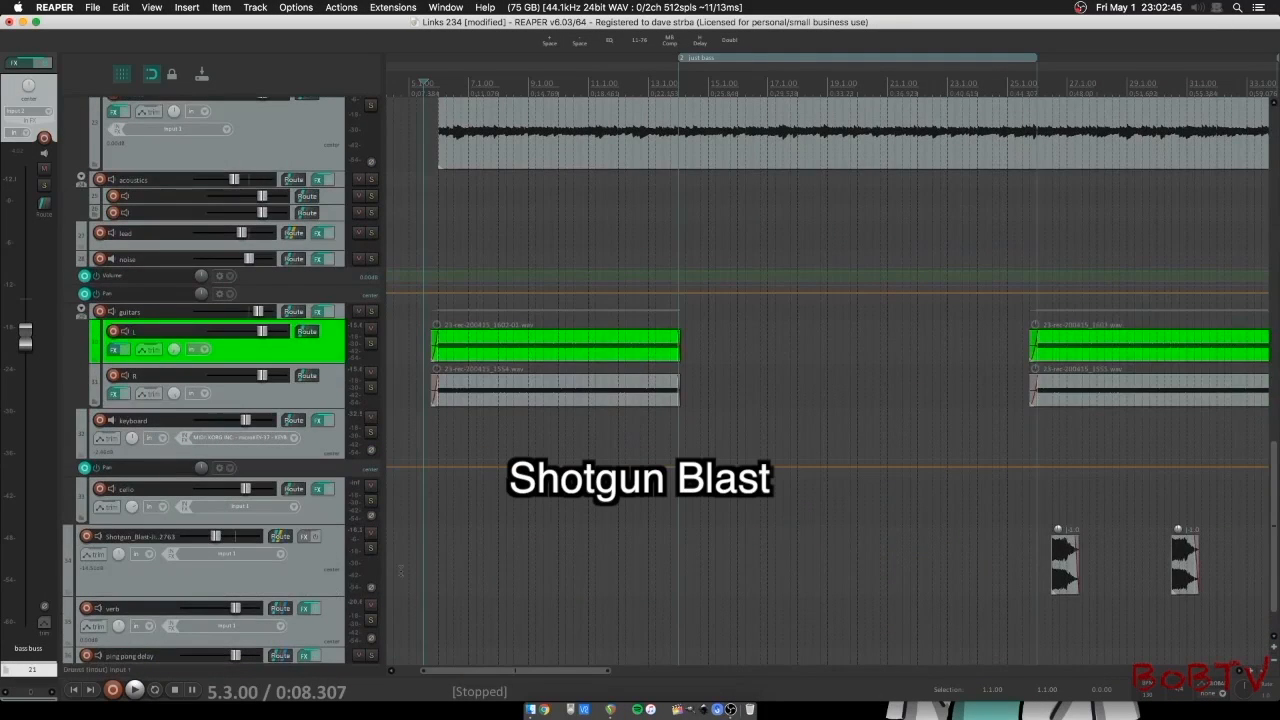
left_click_drag(515, 678, 612, 682)
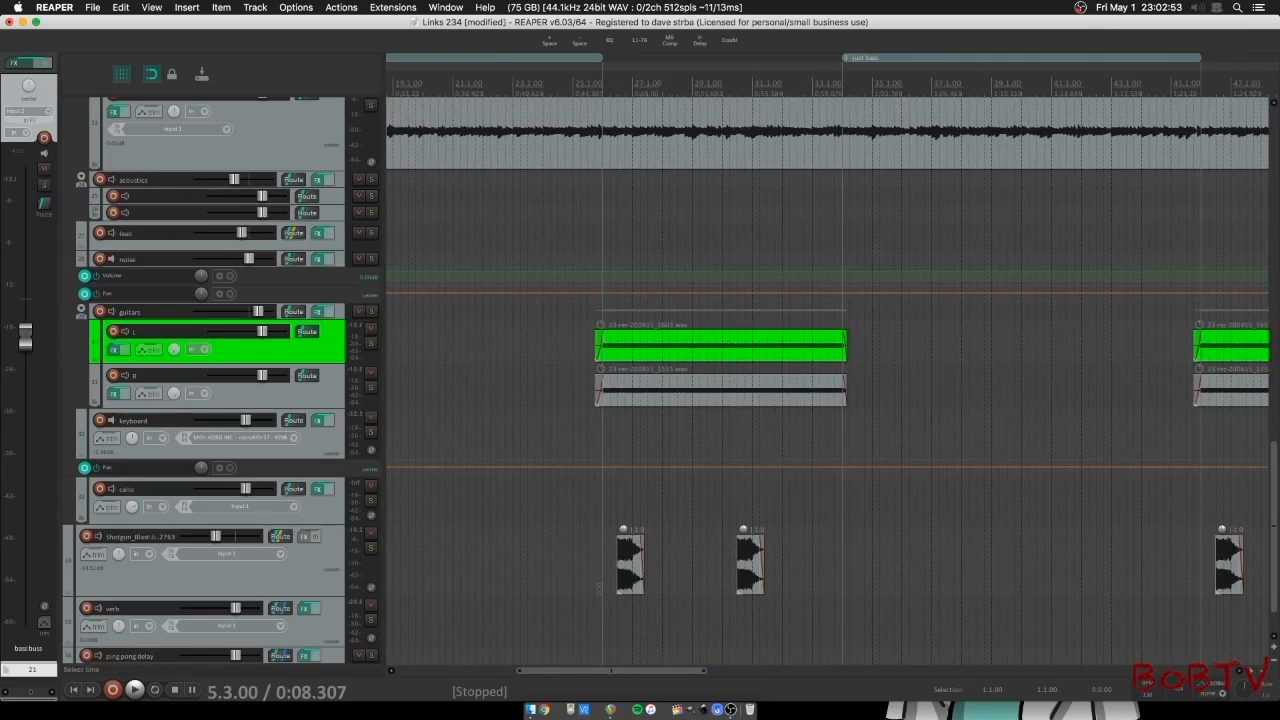
left_click(371, 548)
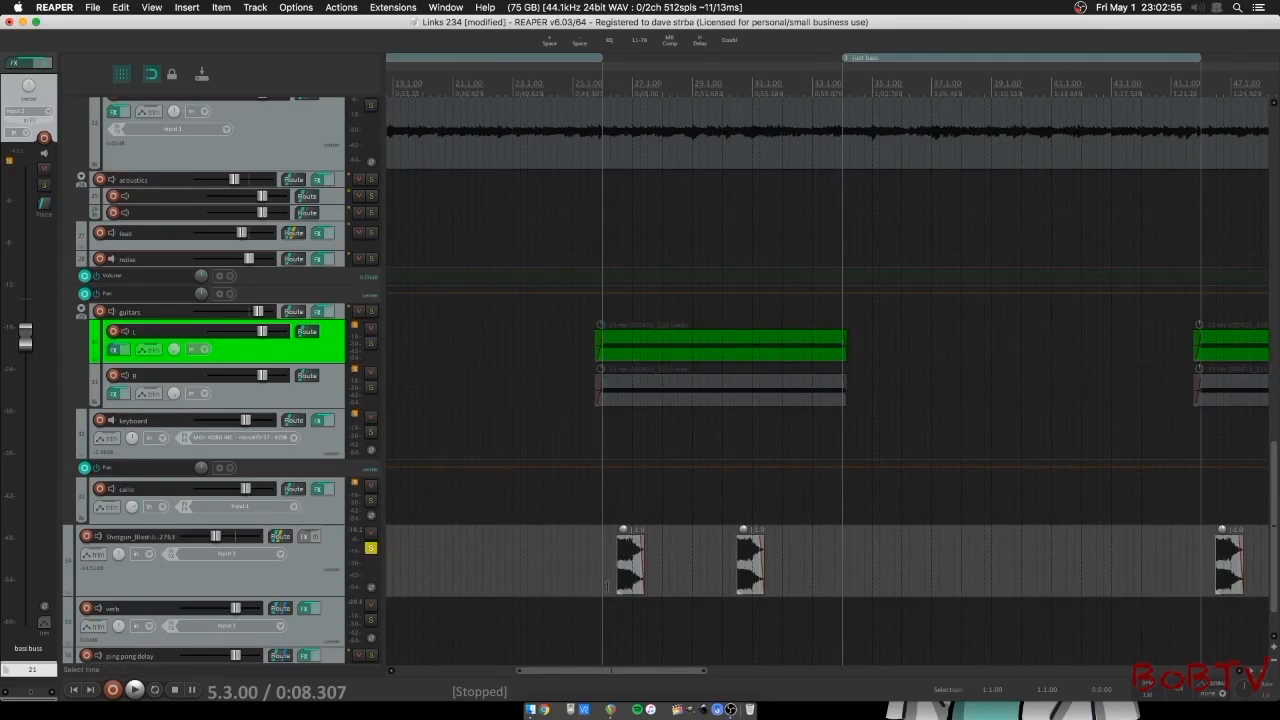
key("space")
left_click(1098, 580)
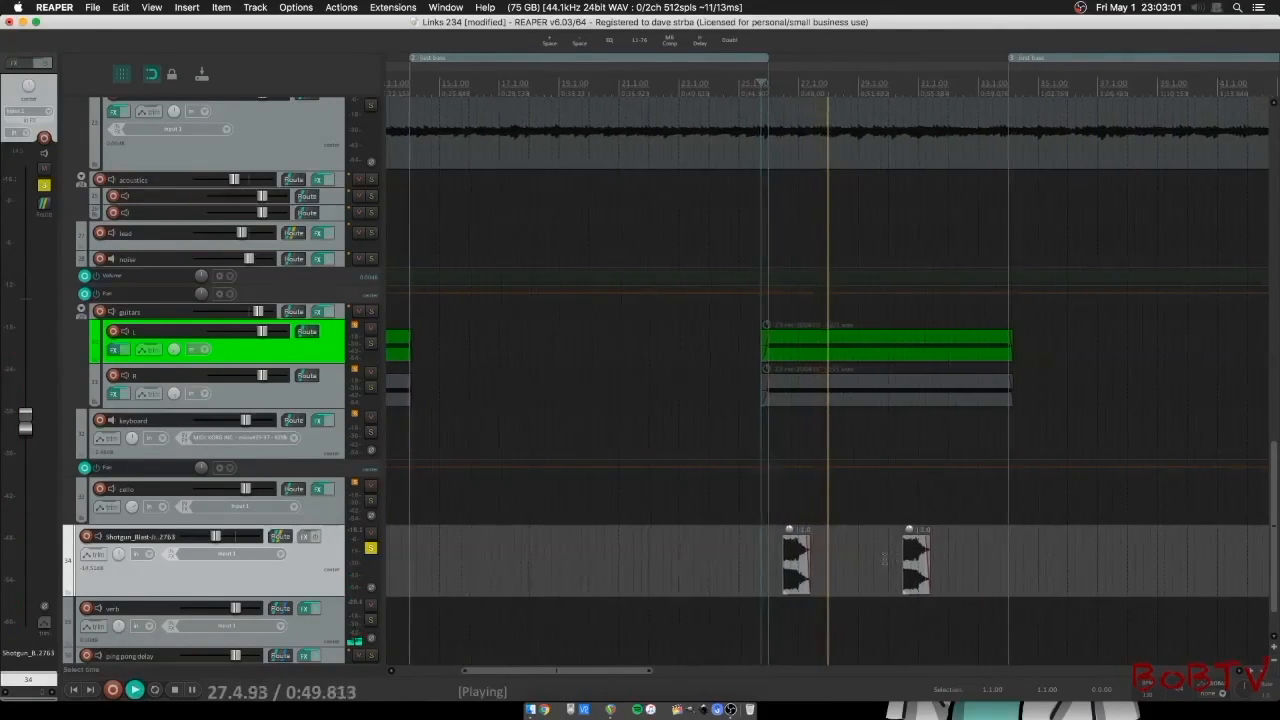
scroll(764, 575, "up", 4)
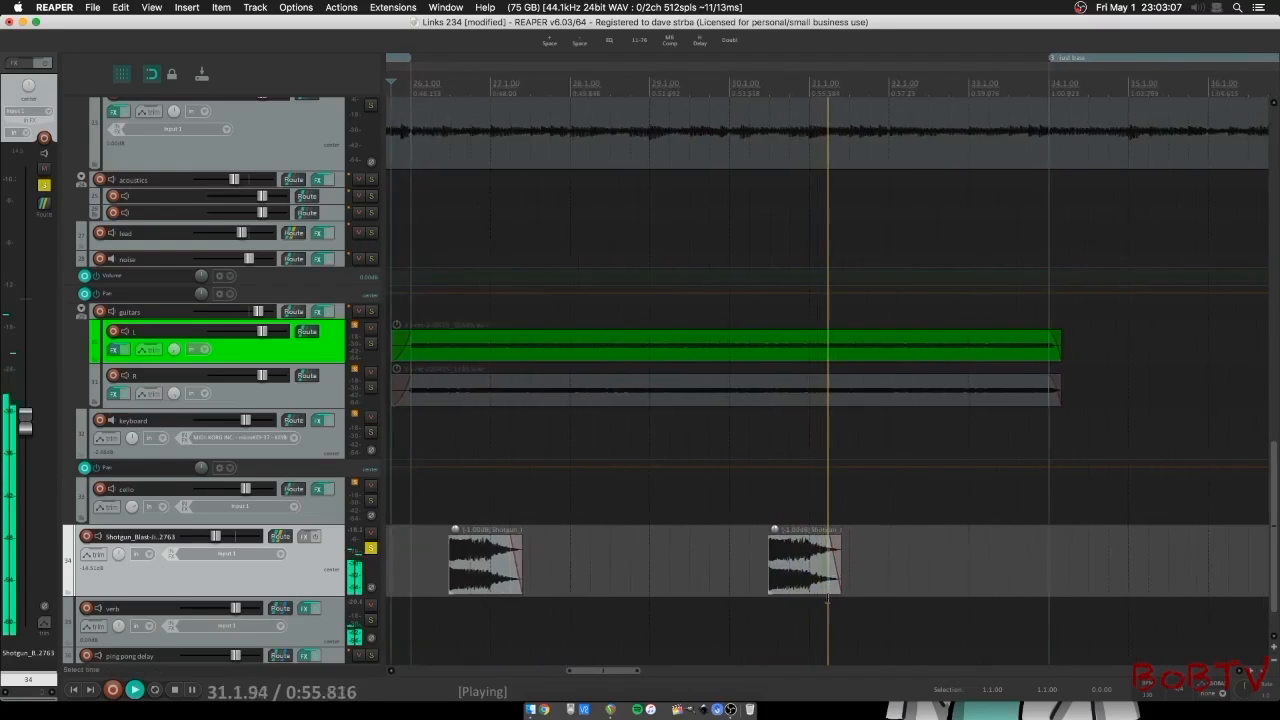
left_click(176, 692)
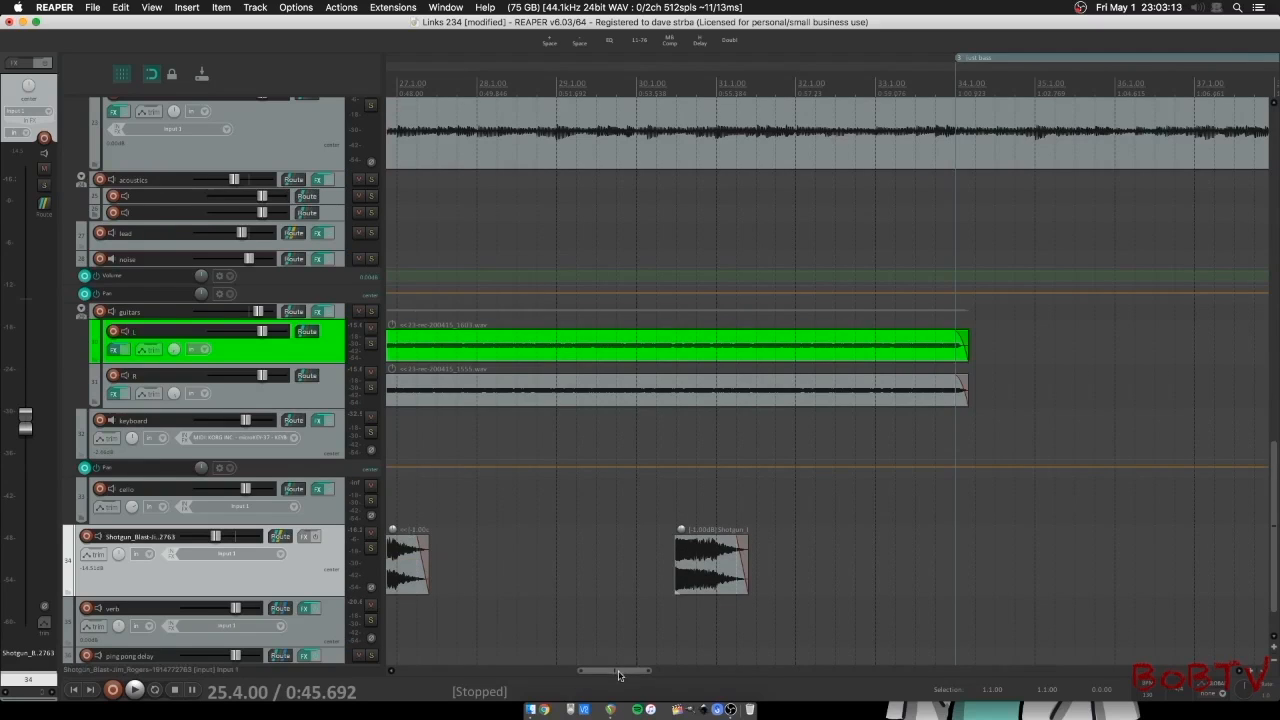
- Solo the keyboard track and play its recorded MIDI from just before bar 54
left_click_drag(620, 672, 800, 680)
scroll(598, 492, "down", 2)
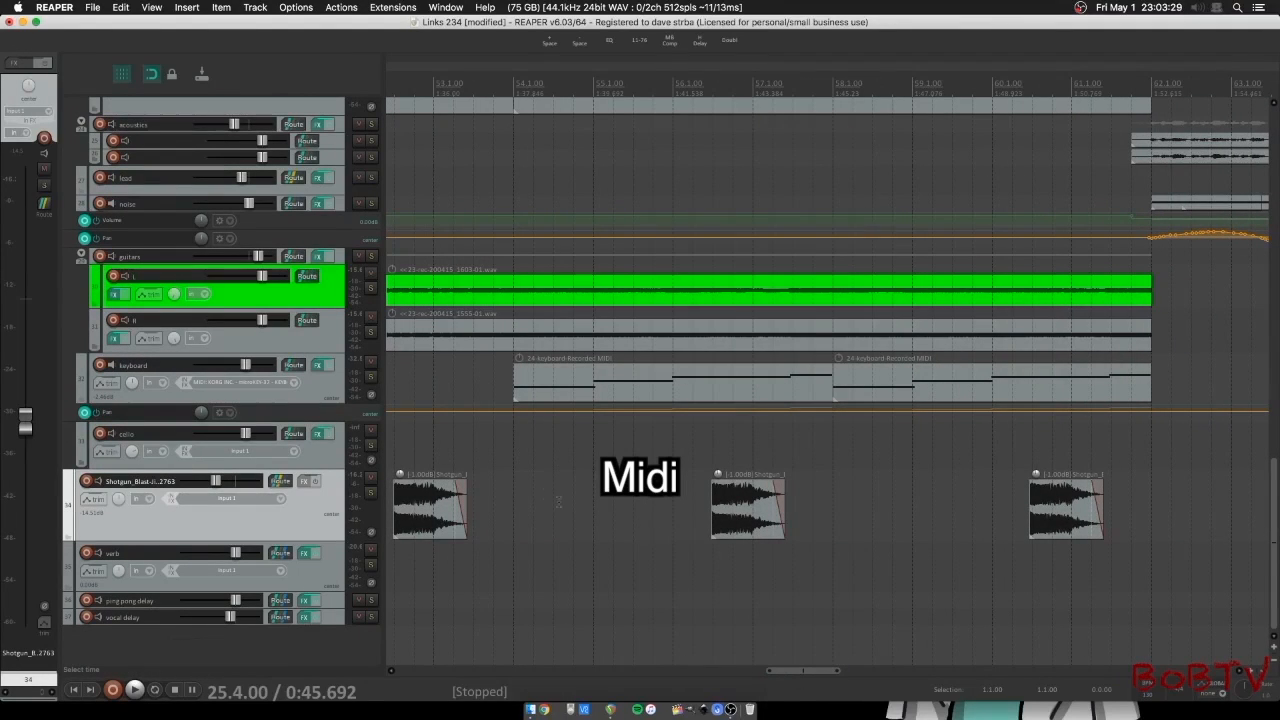
left_click(323, 386)
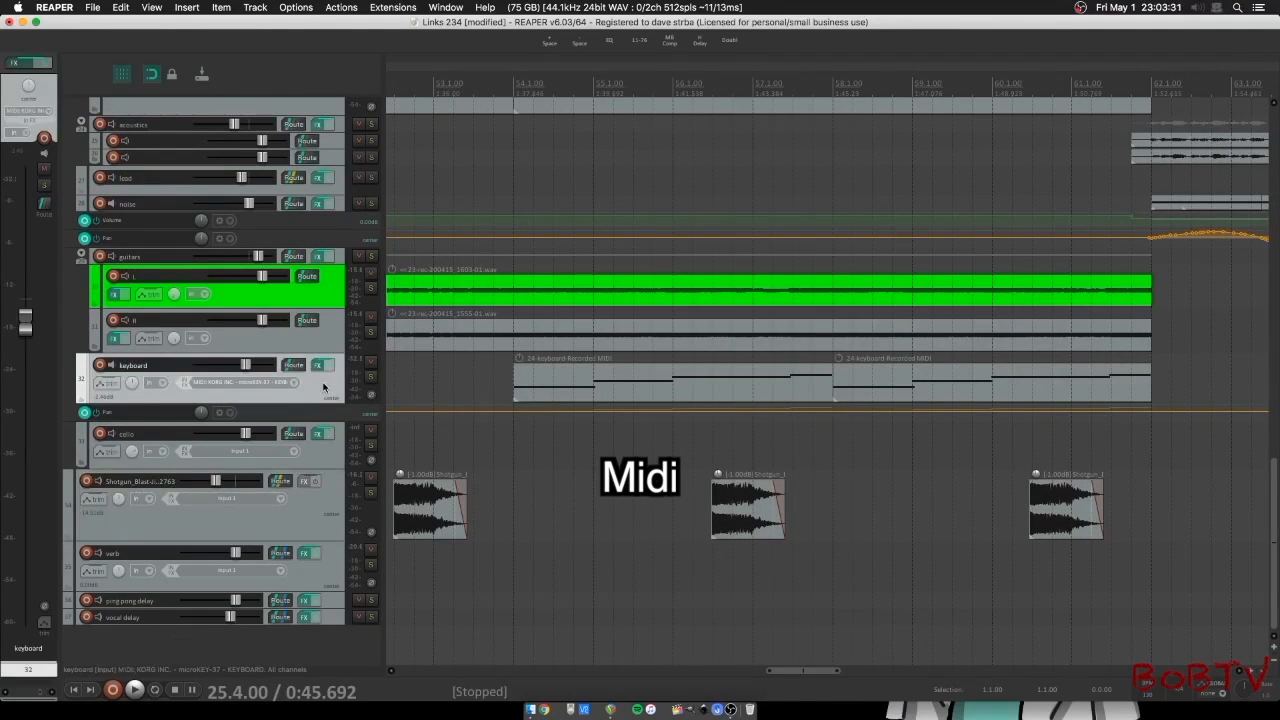
left_click(325, 456)
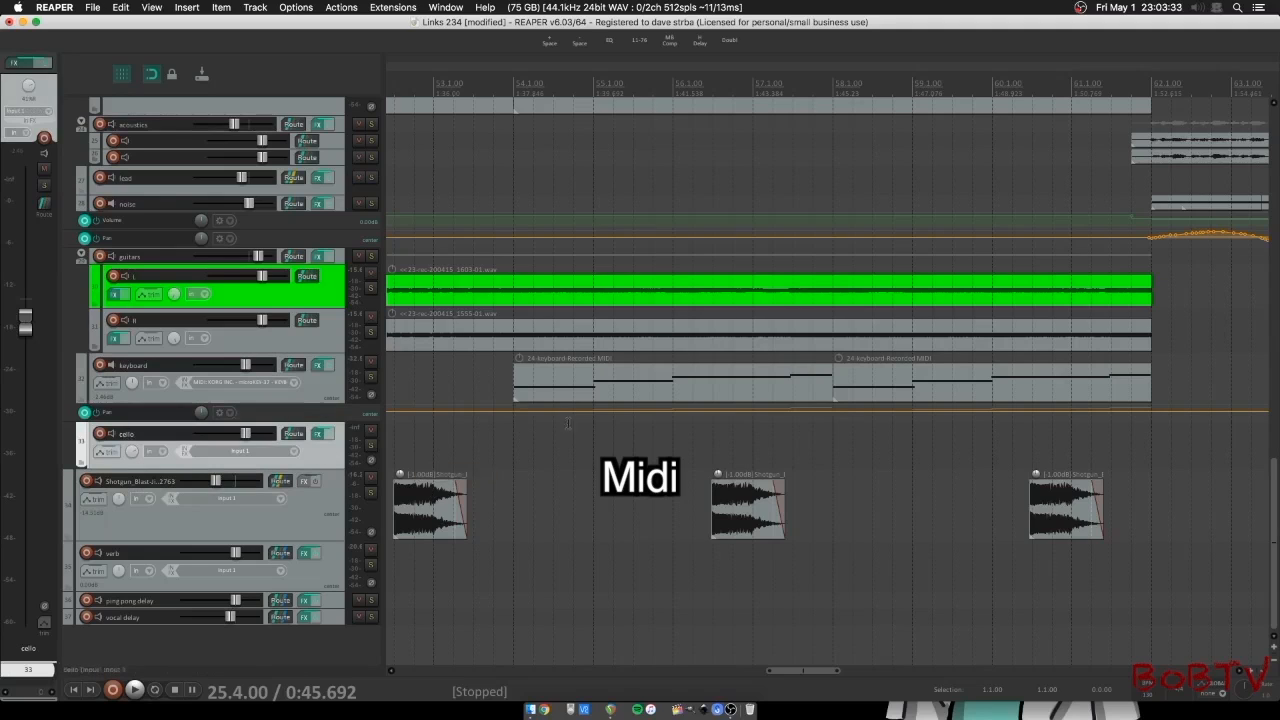
left_click(323, 391)
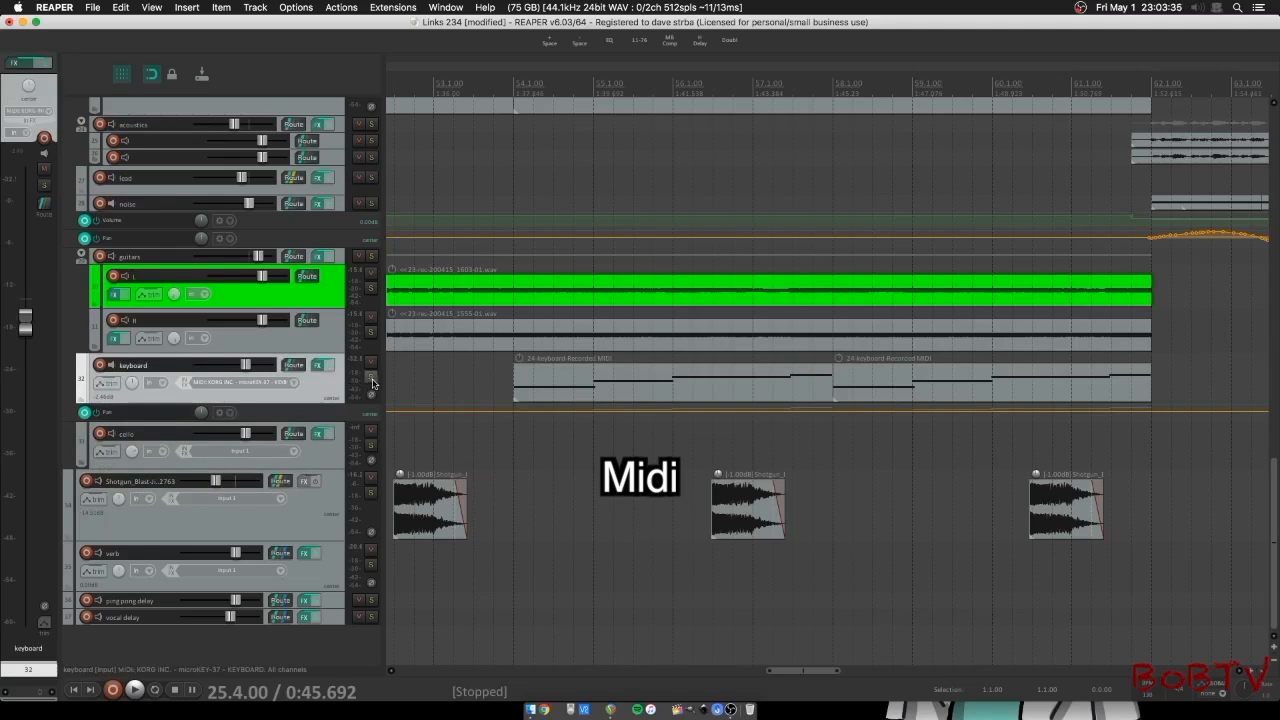
left_click(371, 378)
left_click(493, 378)
key("space")
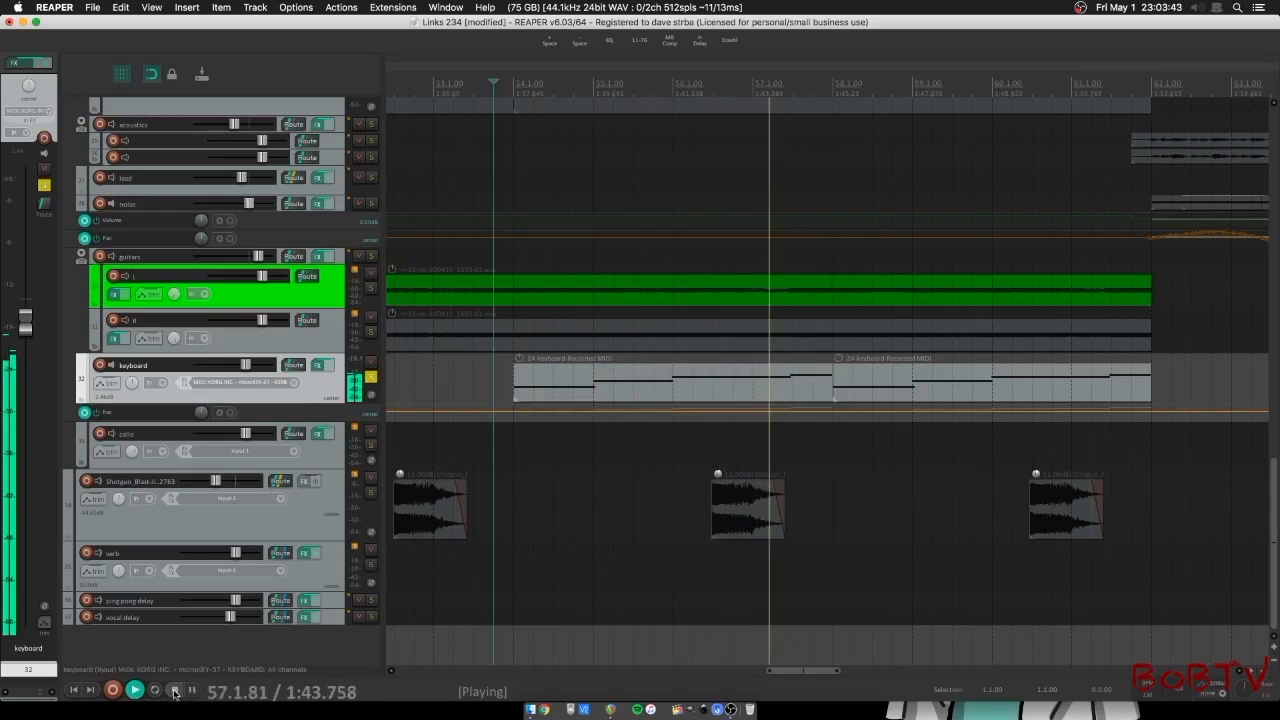
left_click(174, 690)
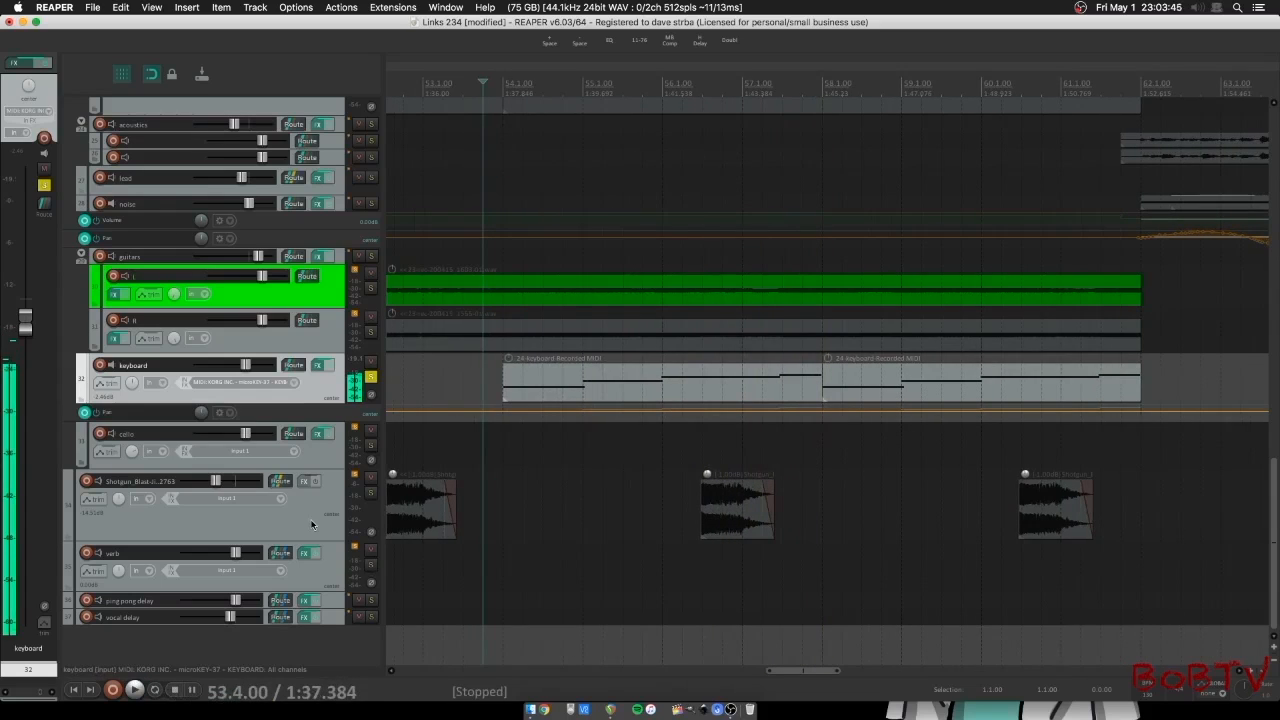
- Audition notes on the keyboard track's Sketch Organ instrument, bypass its Pro-Q 2, and close the effects chain
left_click(318, 367)
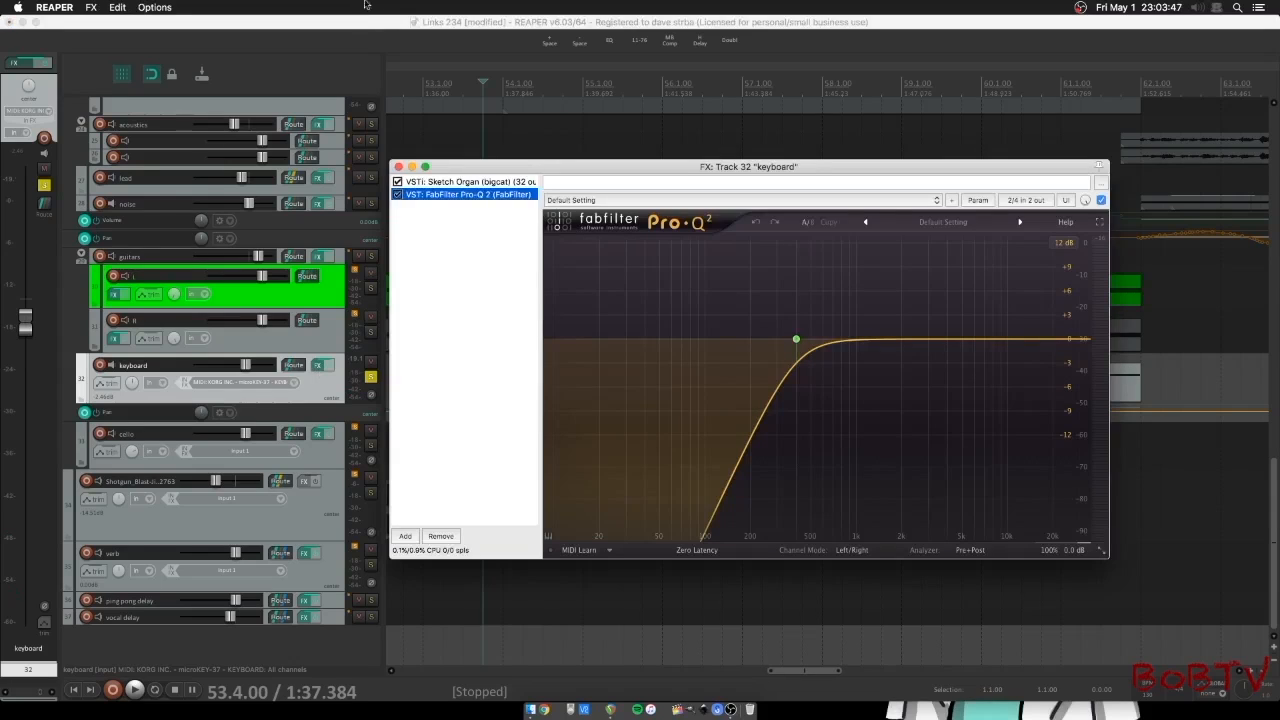
left_click(469, 182)
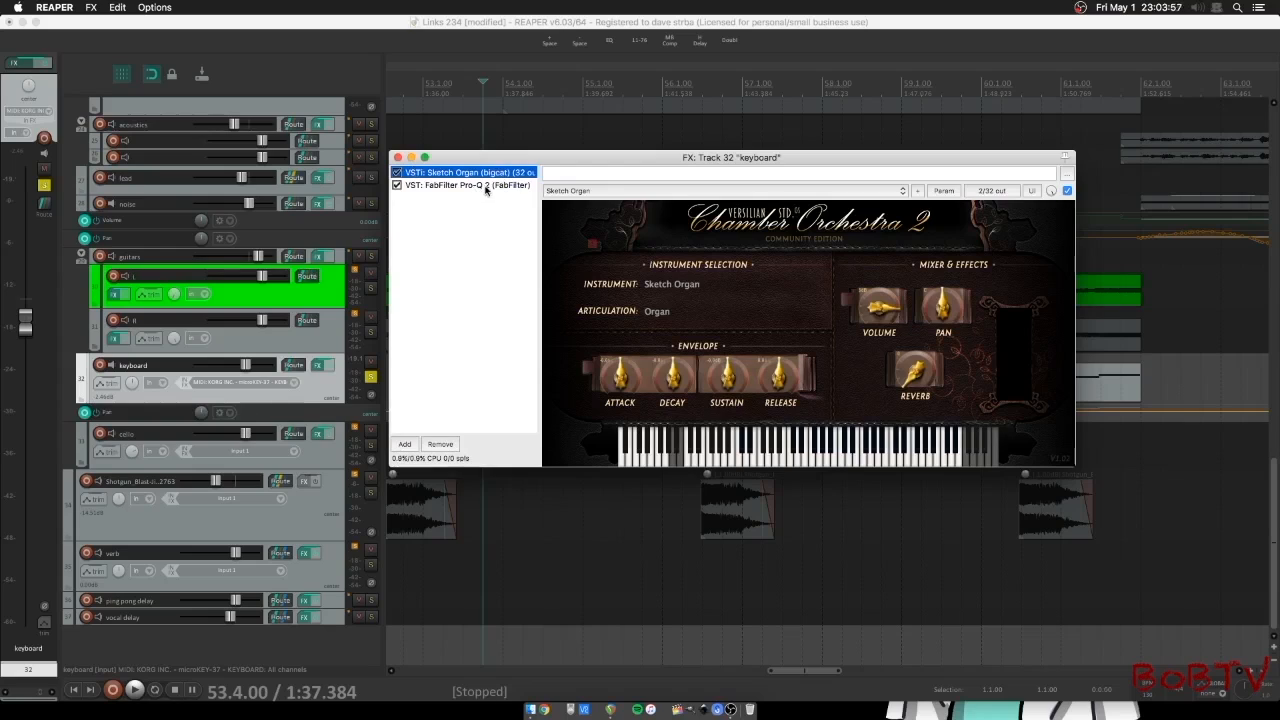
left_click(737, 457)
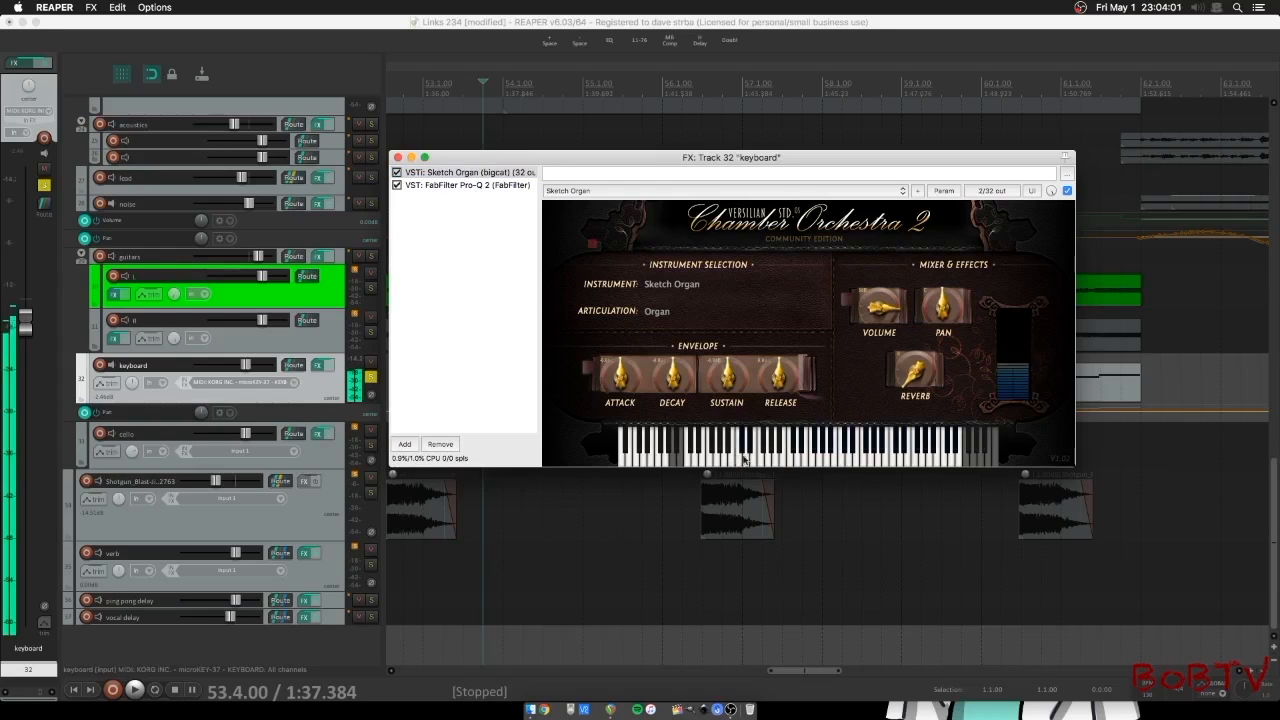
left_click(797, 460)
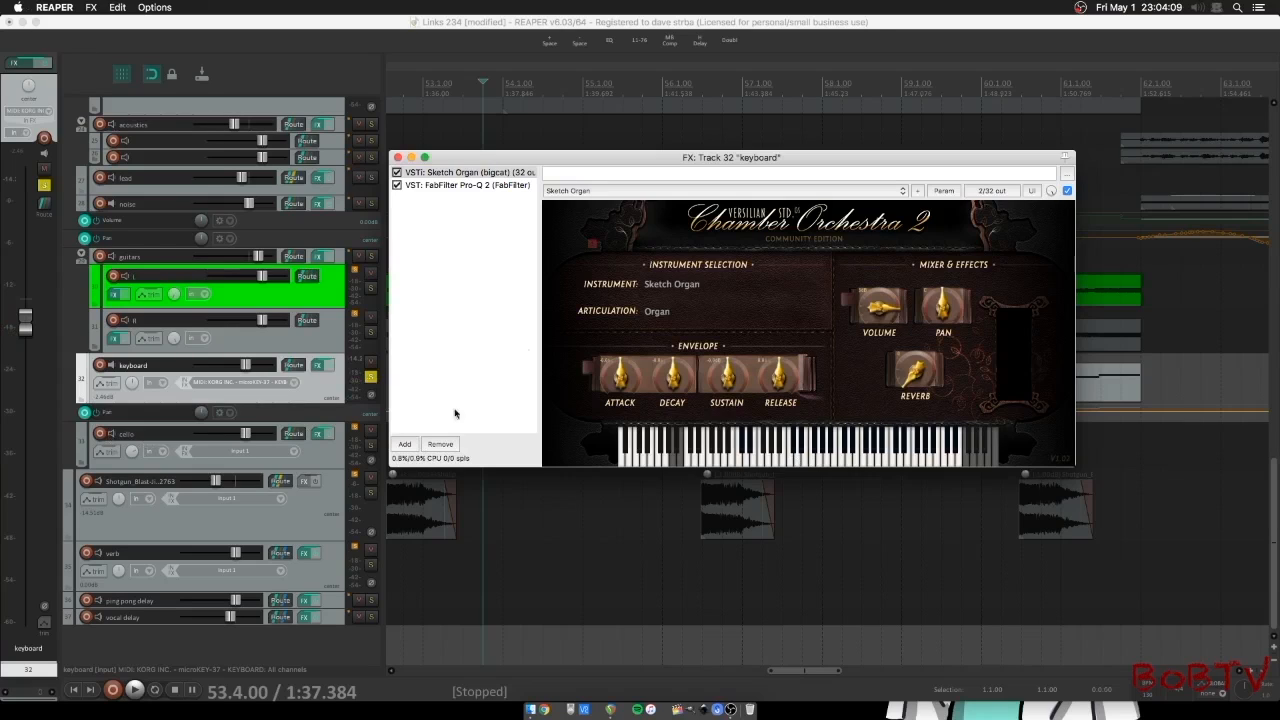
left_click(398, 186)
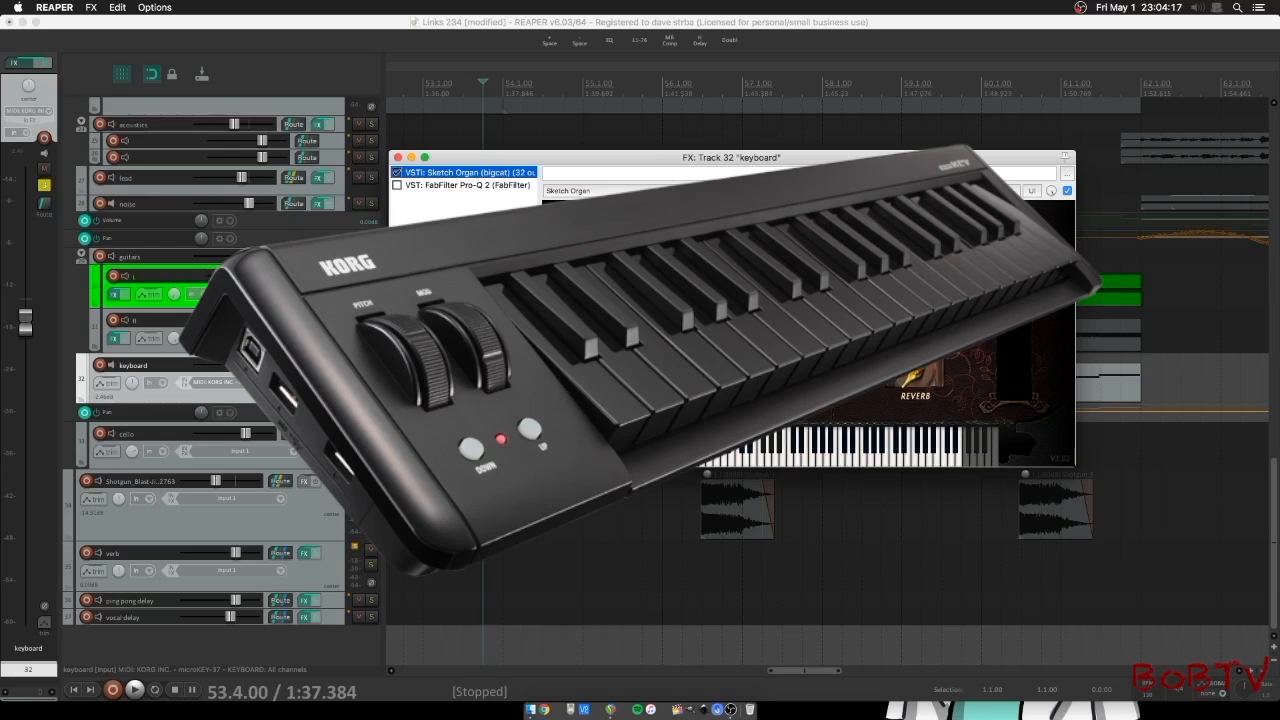
left_click(397, 157)
- Inspect the keyboard track's MIDI item at bar 54 and audition the piano-roll keys matching its four notes, then close the editor
double_click(526, 383)
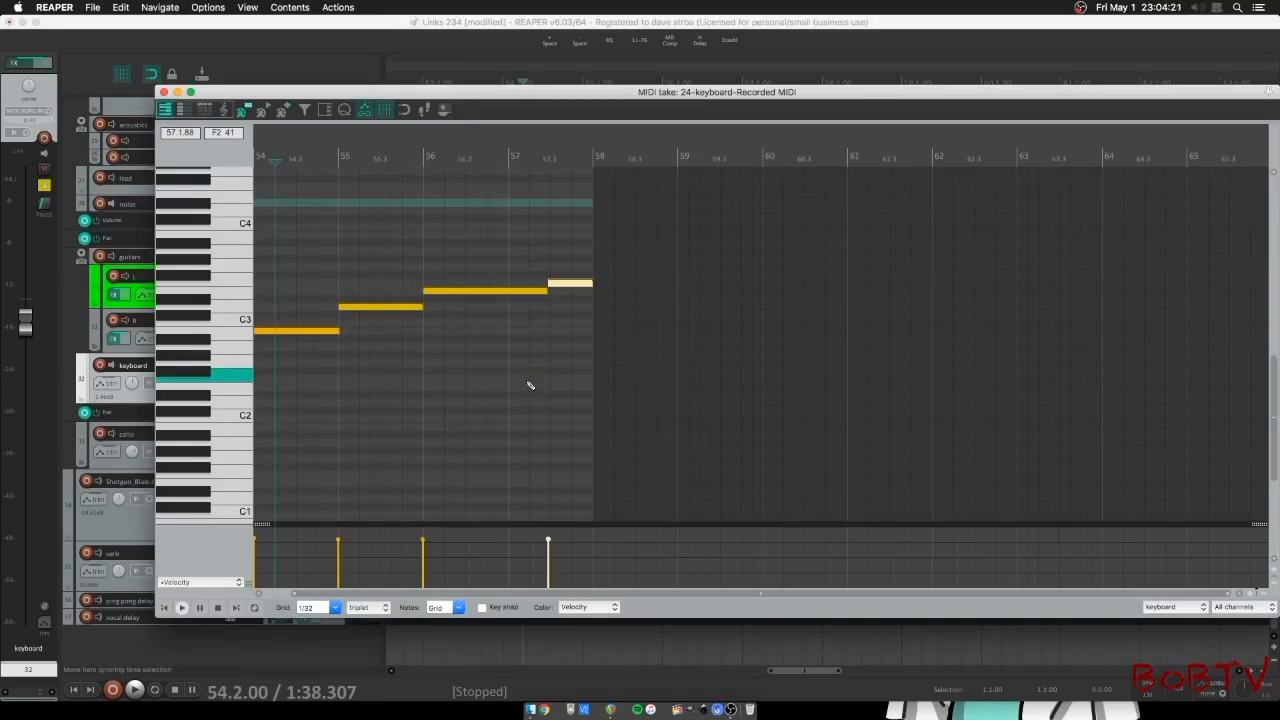
left_click(238, 336)
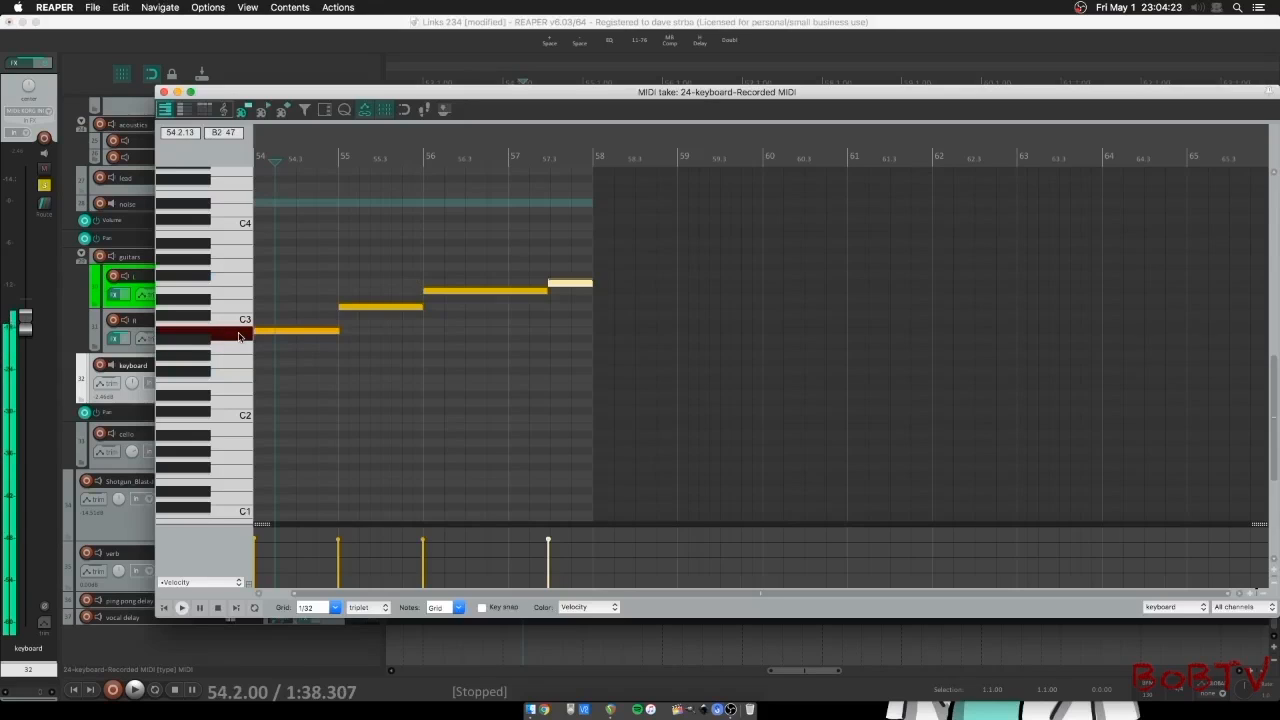
left_click(240, 307)
left_click(239, 294)
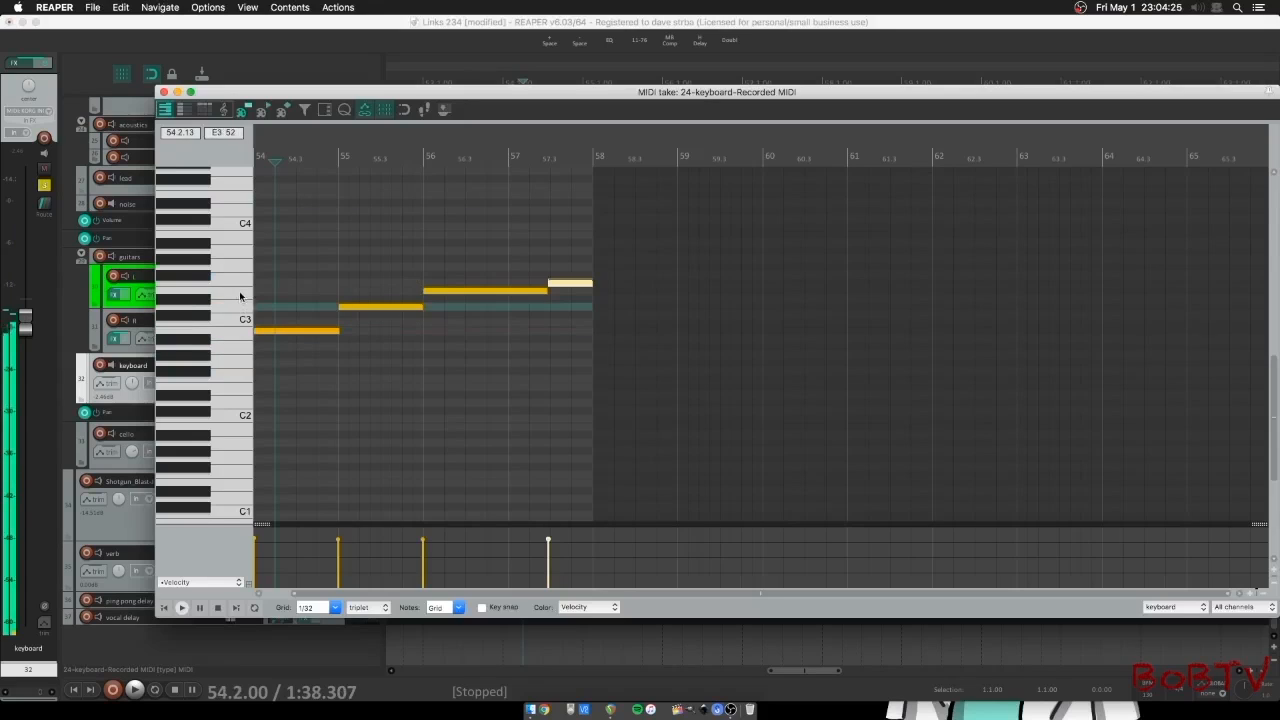
left_click(241, 282)
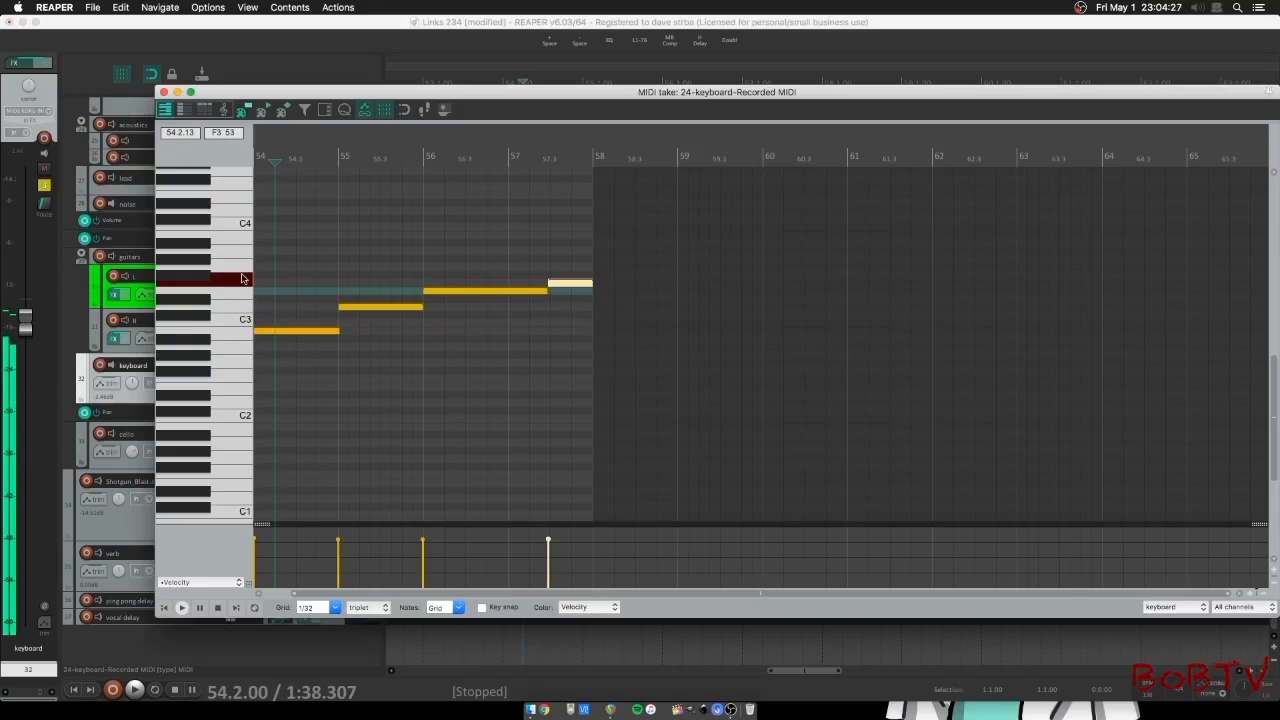
left_click(164, 93)
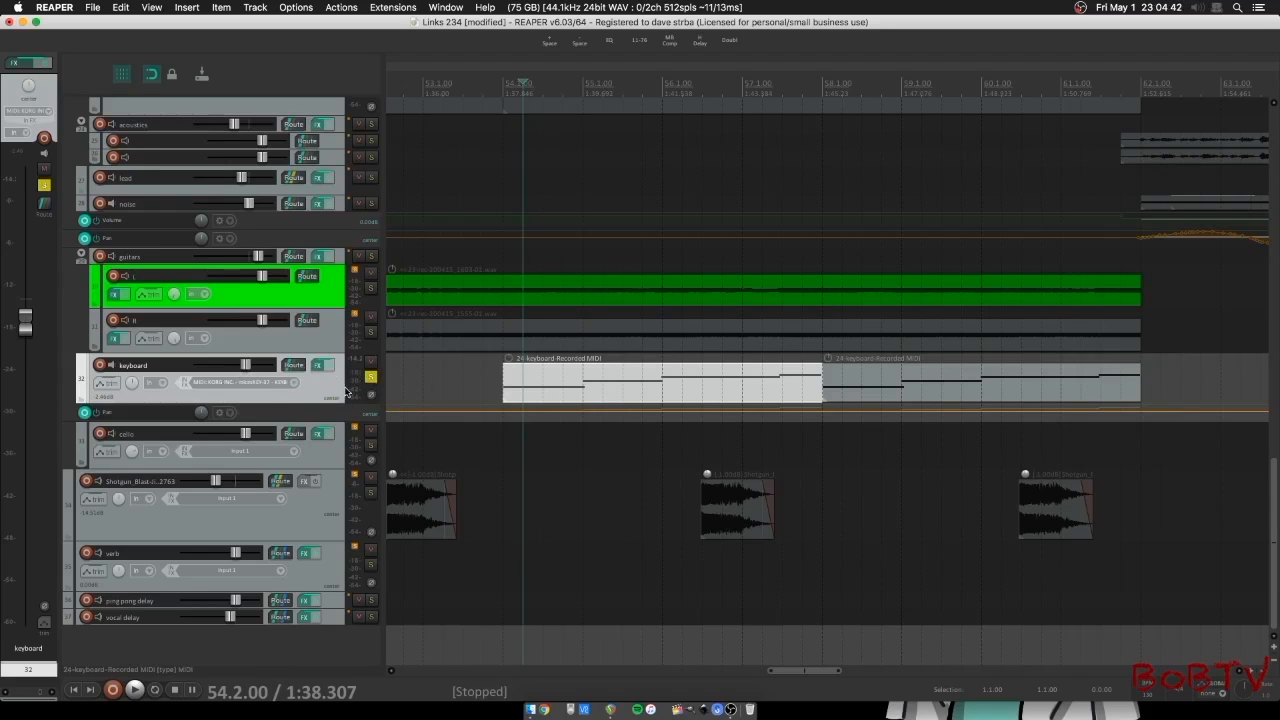
- Play the keyboard track from just before bar 54 and re-enable its bypassed Pro-Q 2 to hear the difference
left_click(321, 365)
left_click_drag(595, 154, 655, 170)
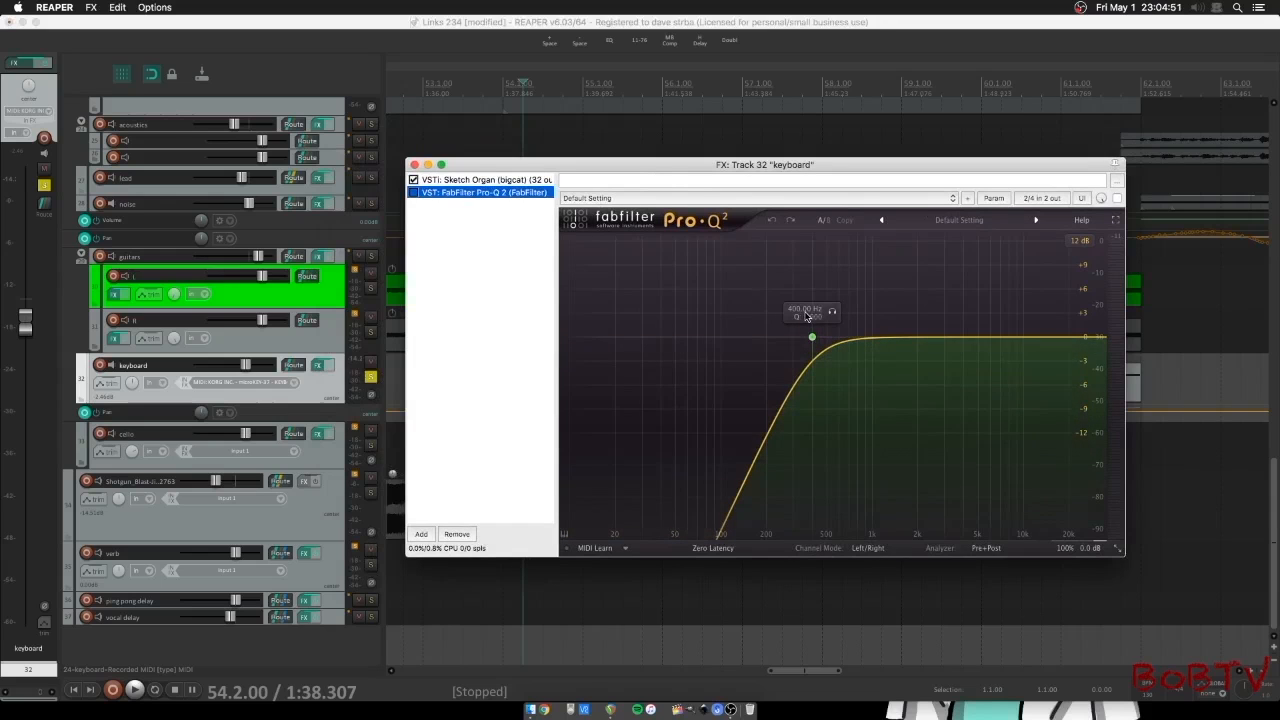
left_click_drag(499, 165, 487, 232)
left_click(483, 367)
left_click(135, 690)
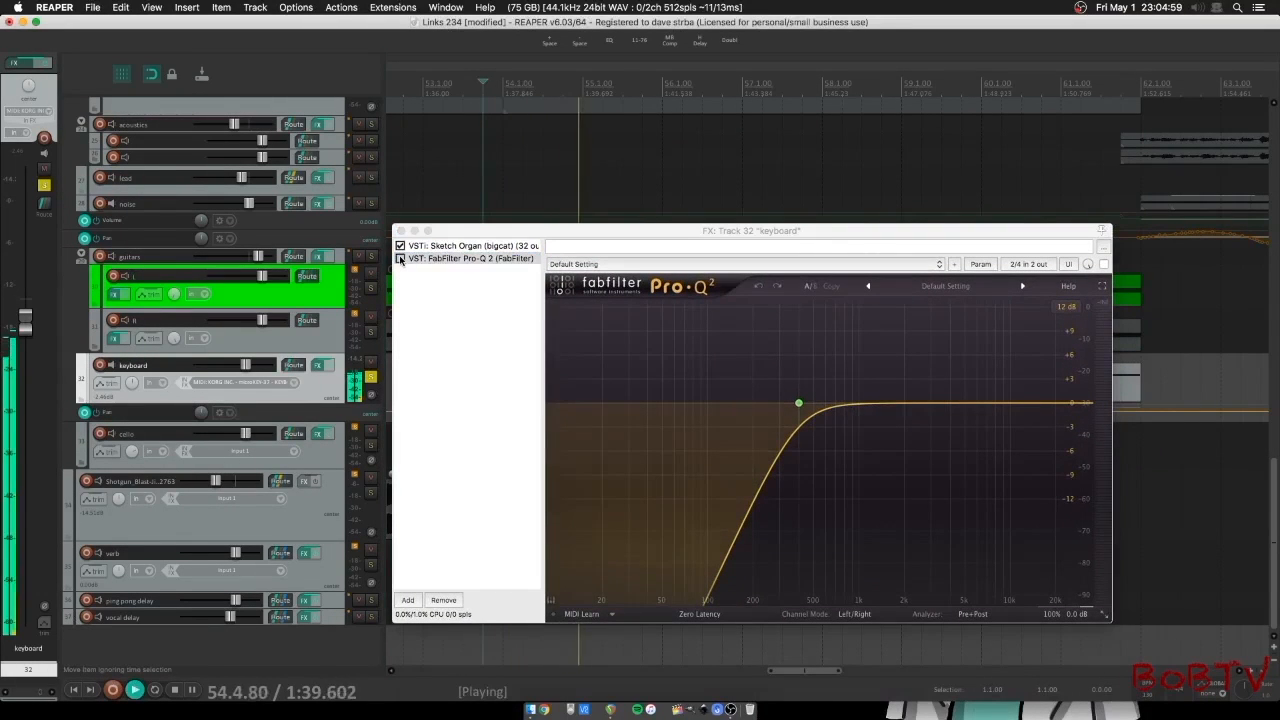
left_click(400, 259)
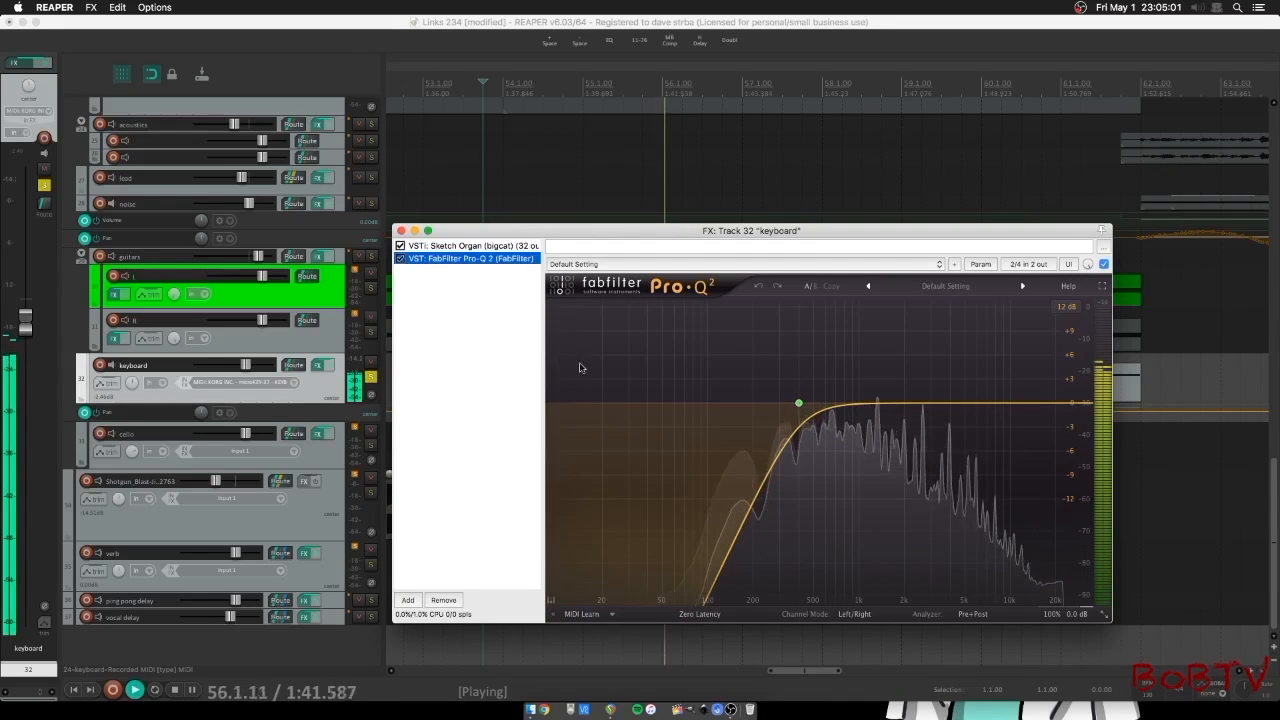
- Audition the 400 Hz low-cut band of the keyboard's Pro-Q 2 in solo during playback, then stop
mouse_move(785, 388)
left_click(819, 378)
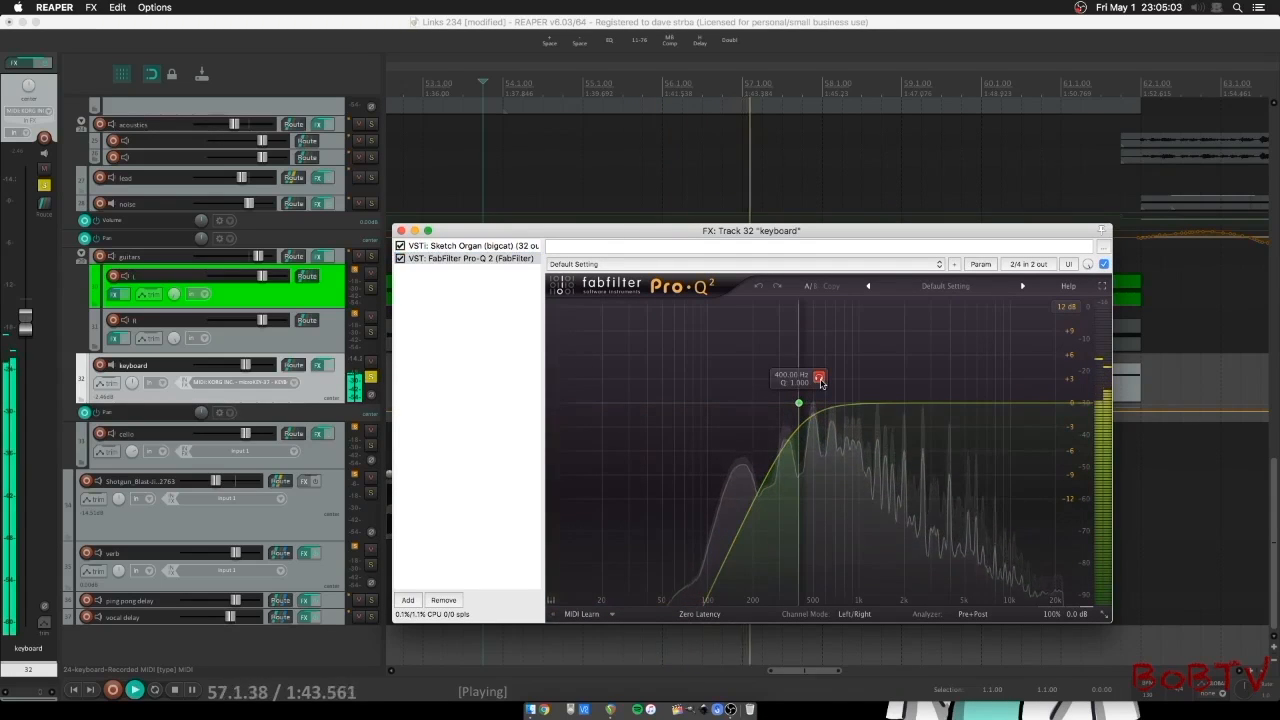
left_click(819, 378)
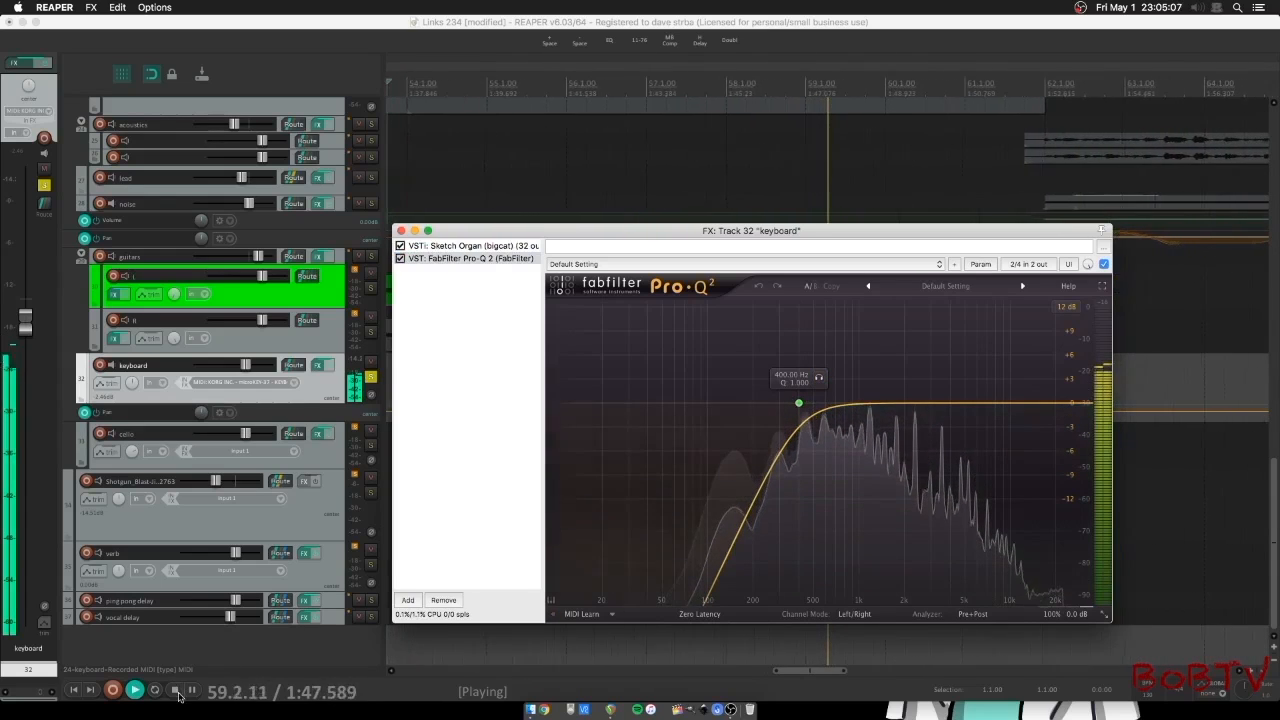
key("space")
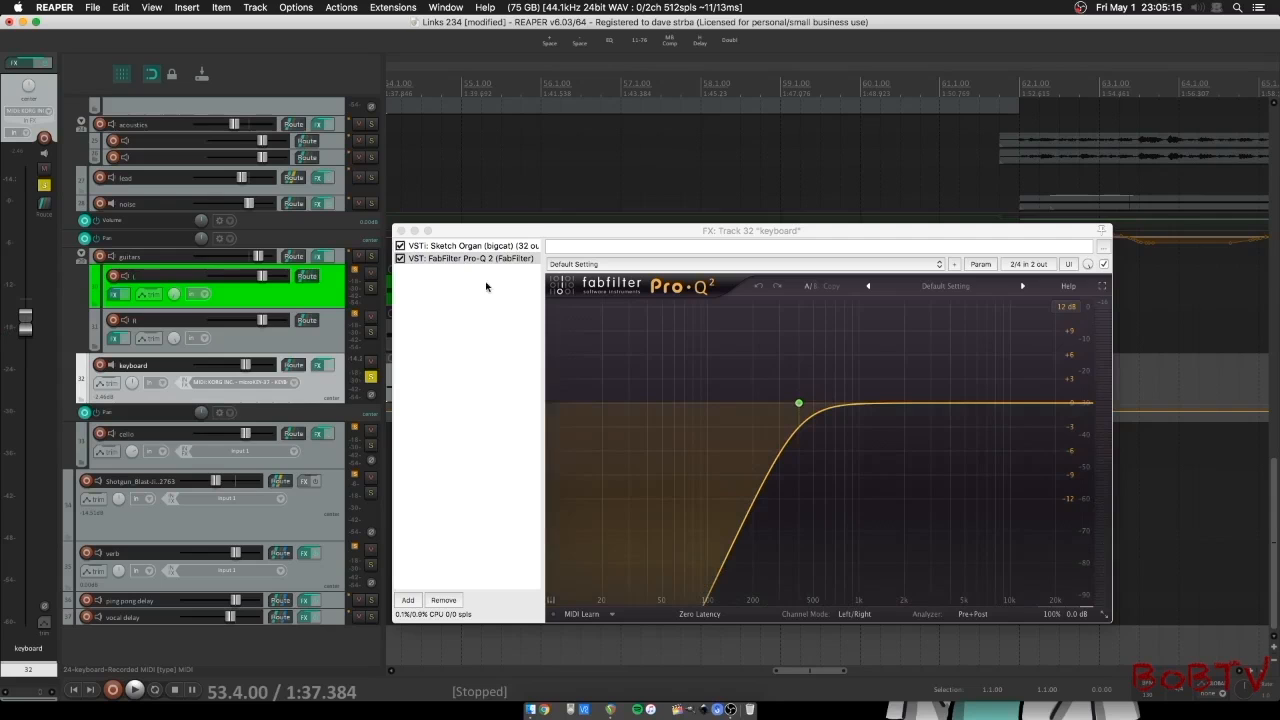
- Replay the keyboard part with its Pro-Q 2 spectrum showing, then check the keyboard track's routing for sends
left_click_drag(584, 230, 534, 186)
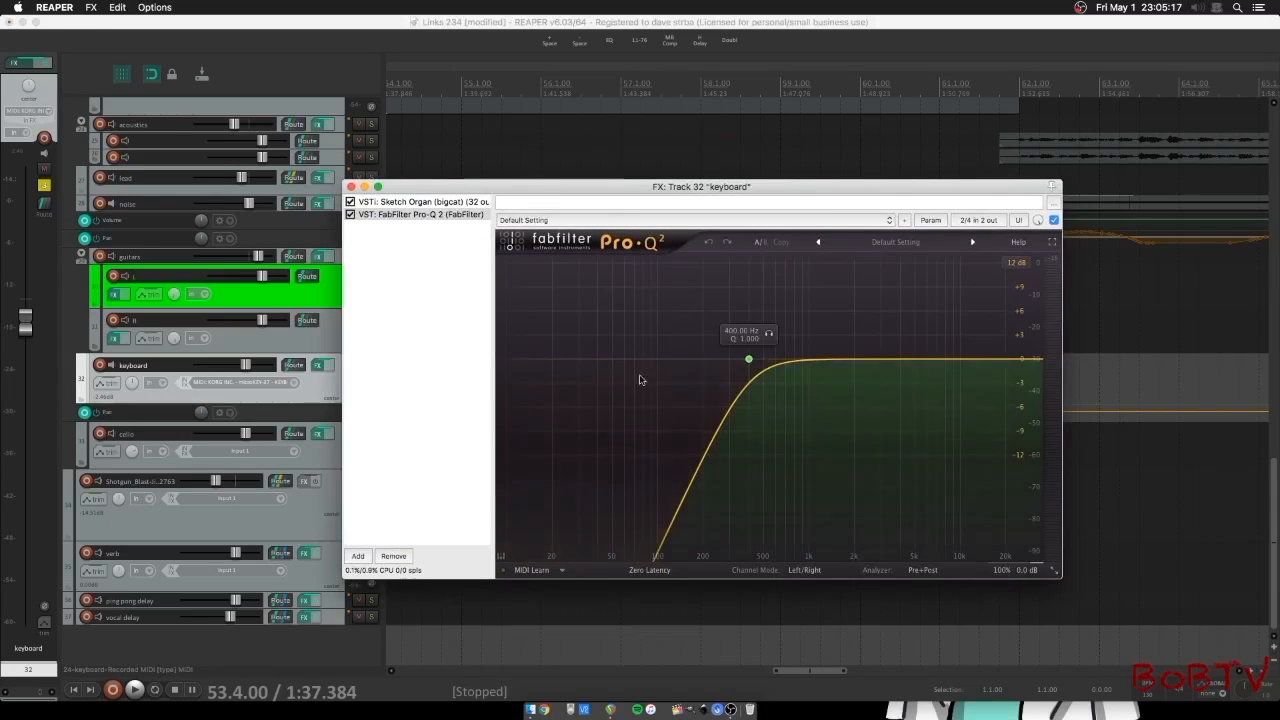
left_click(137, 690)
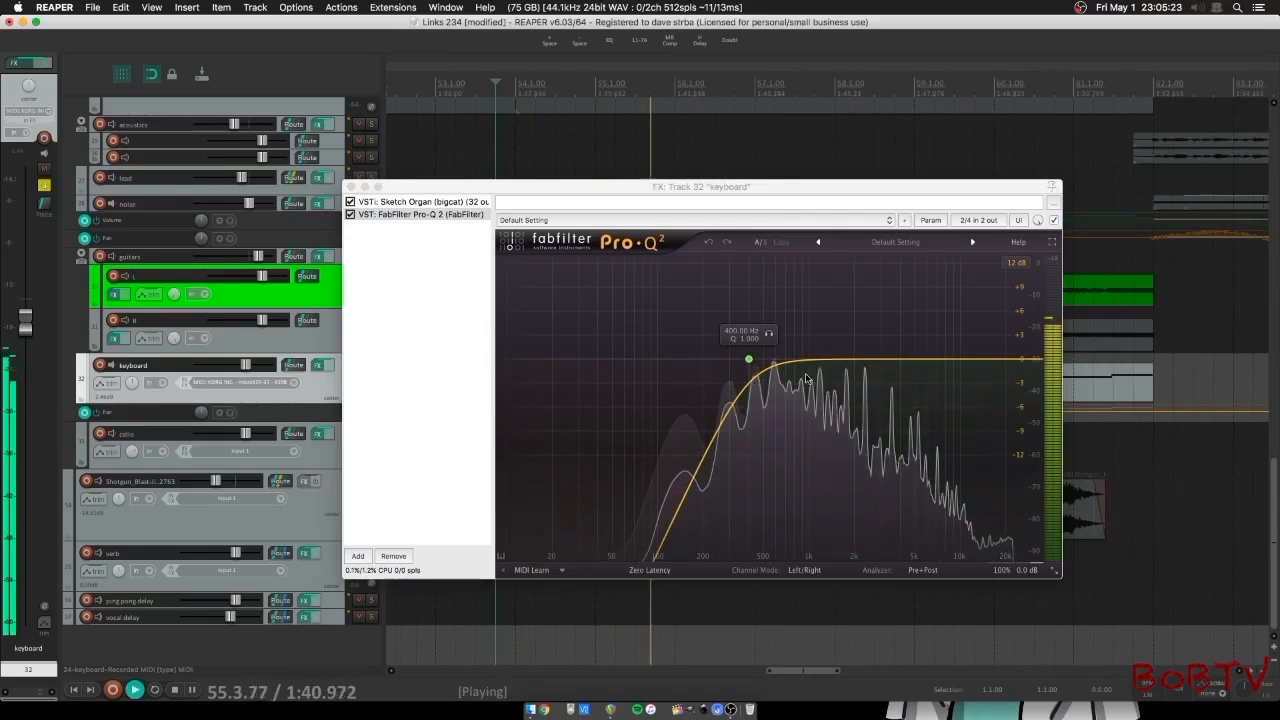
left_click(349, 187)
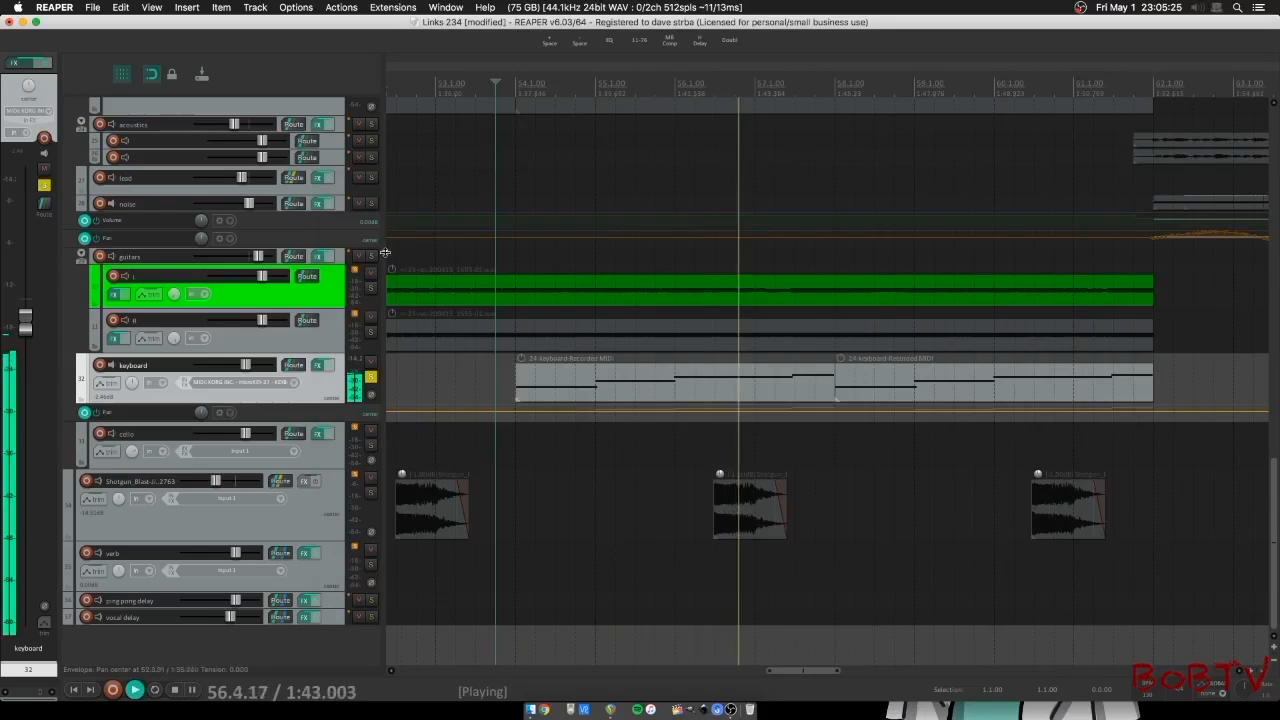
left_click(187, 689)
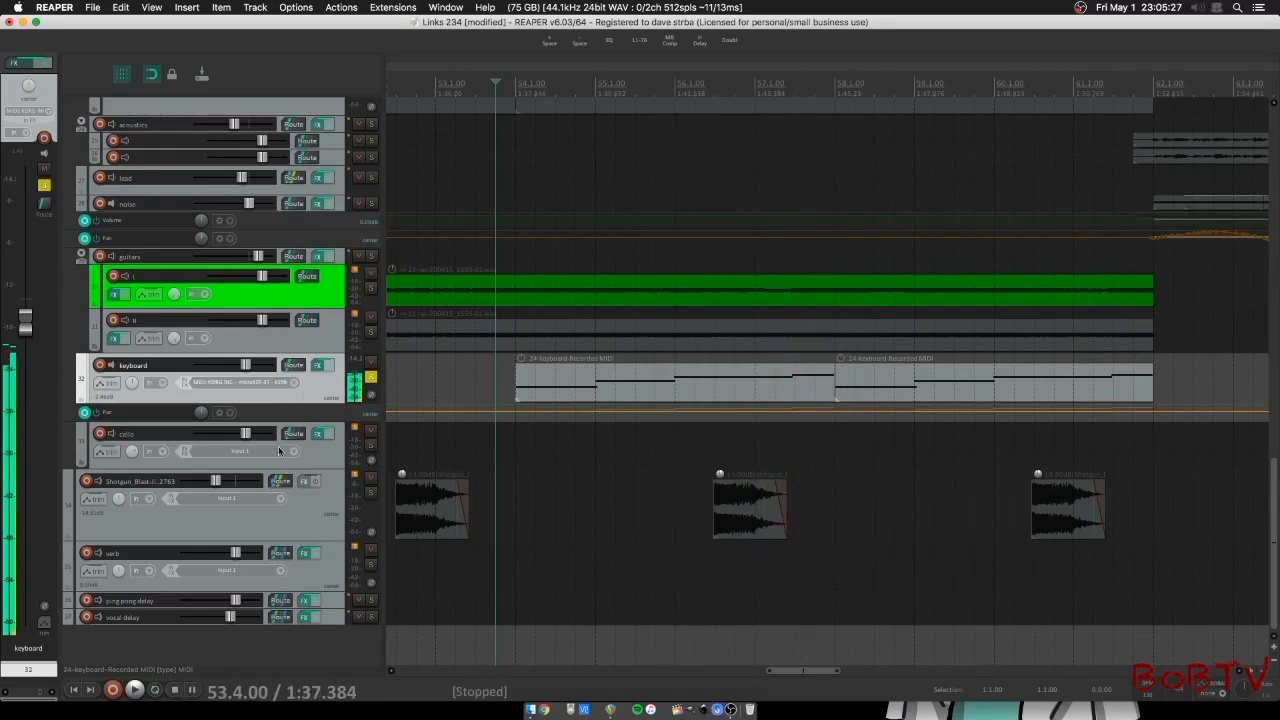
left_click(294, 365)
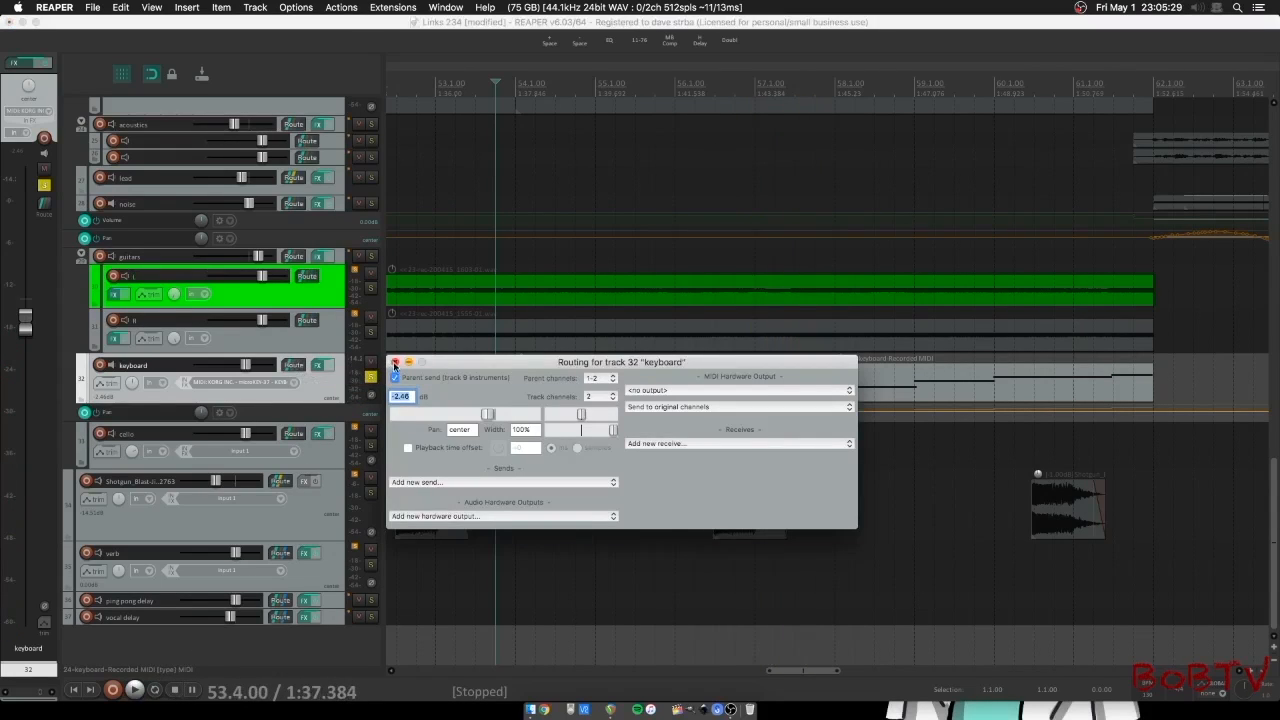
left_click(395, 363)
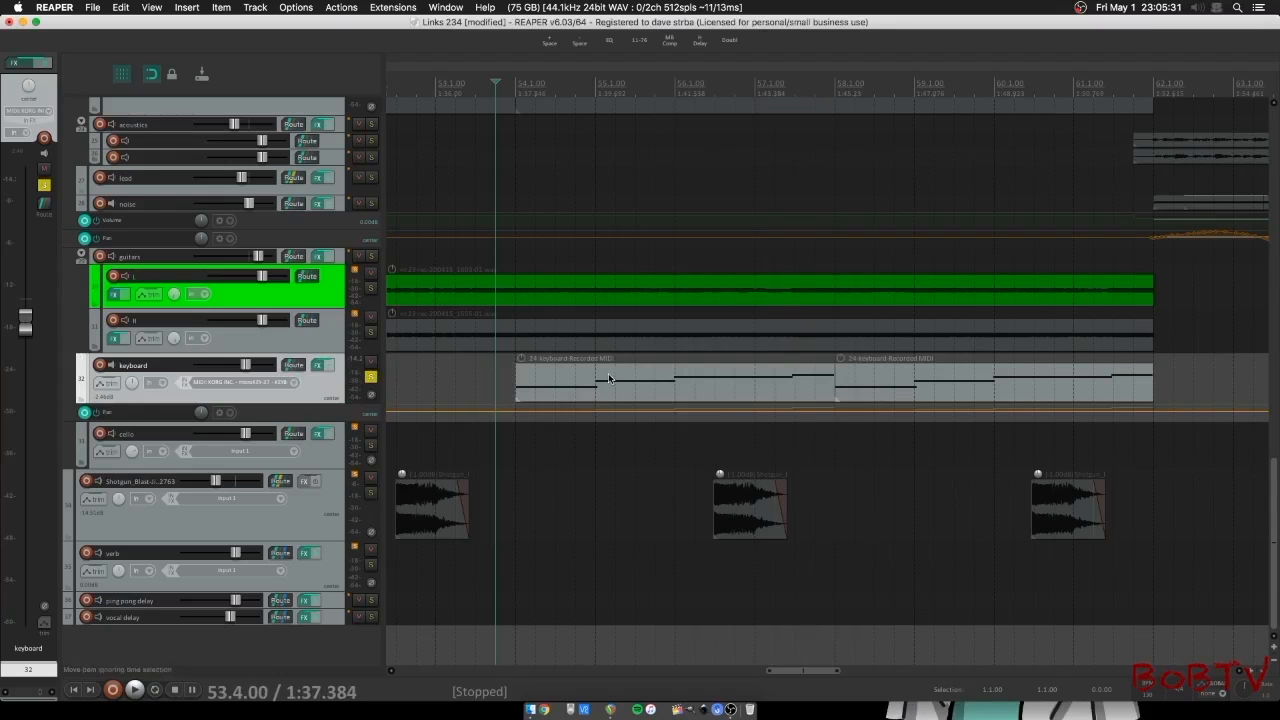
- Solo the cello track instead of the keyboard and play its MIDI from just before bar 104
left_click_drag(787, 677, 1146, 670)
left_click(371, 377)
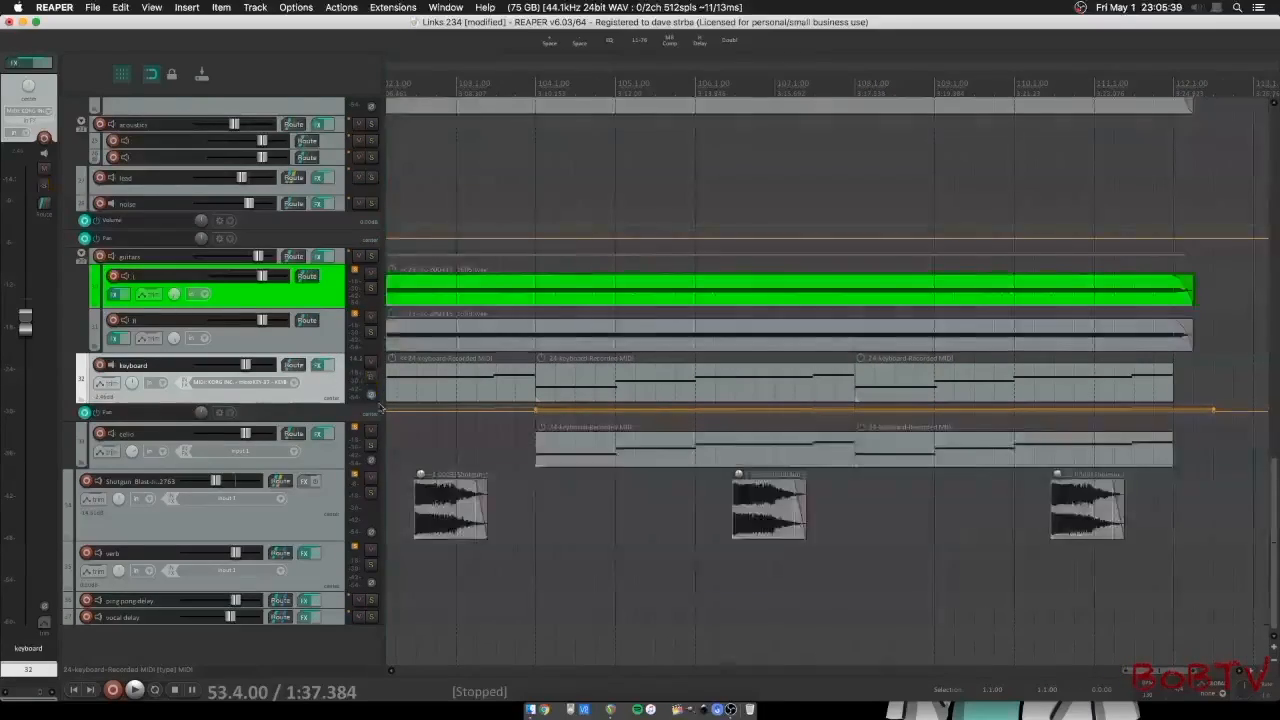
left_click(371, 446)
left_click(514, 500)
key("space")
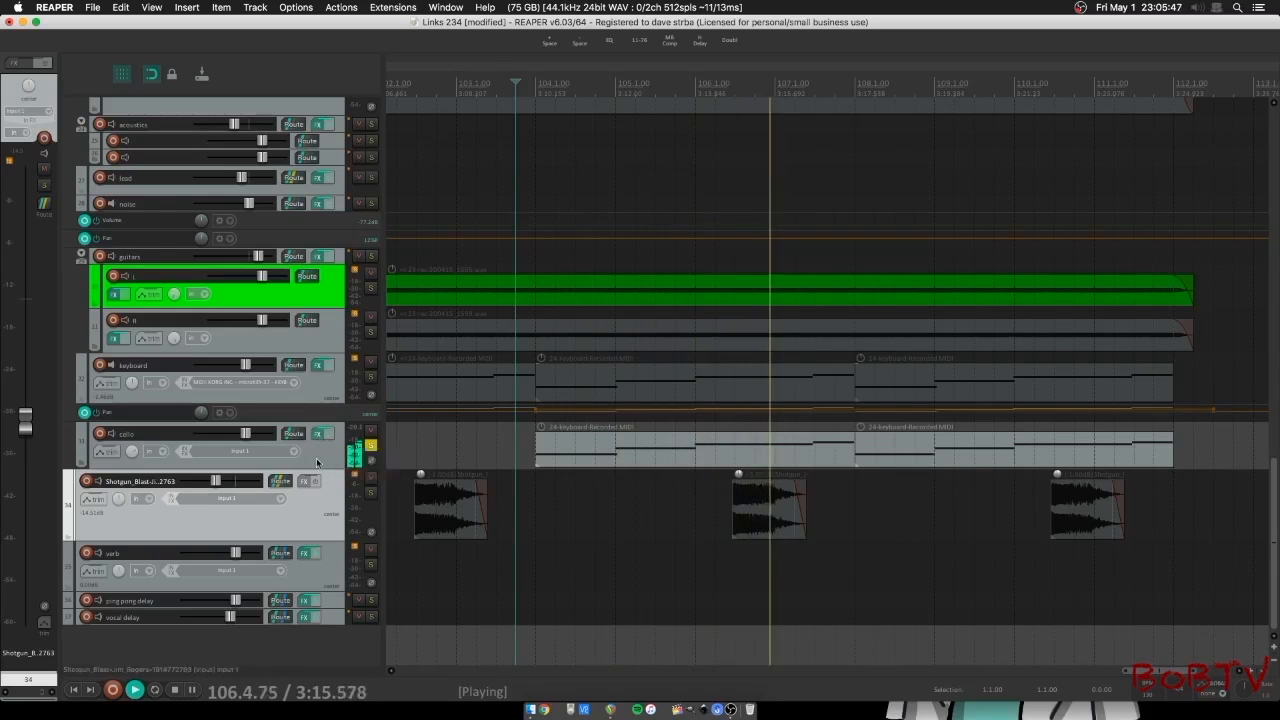
left_click(172, 691)
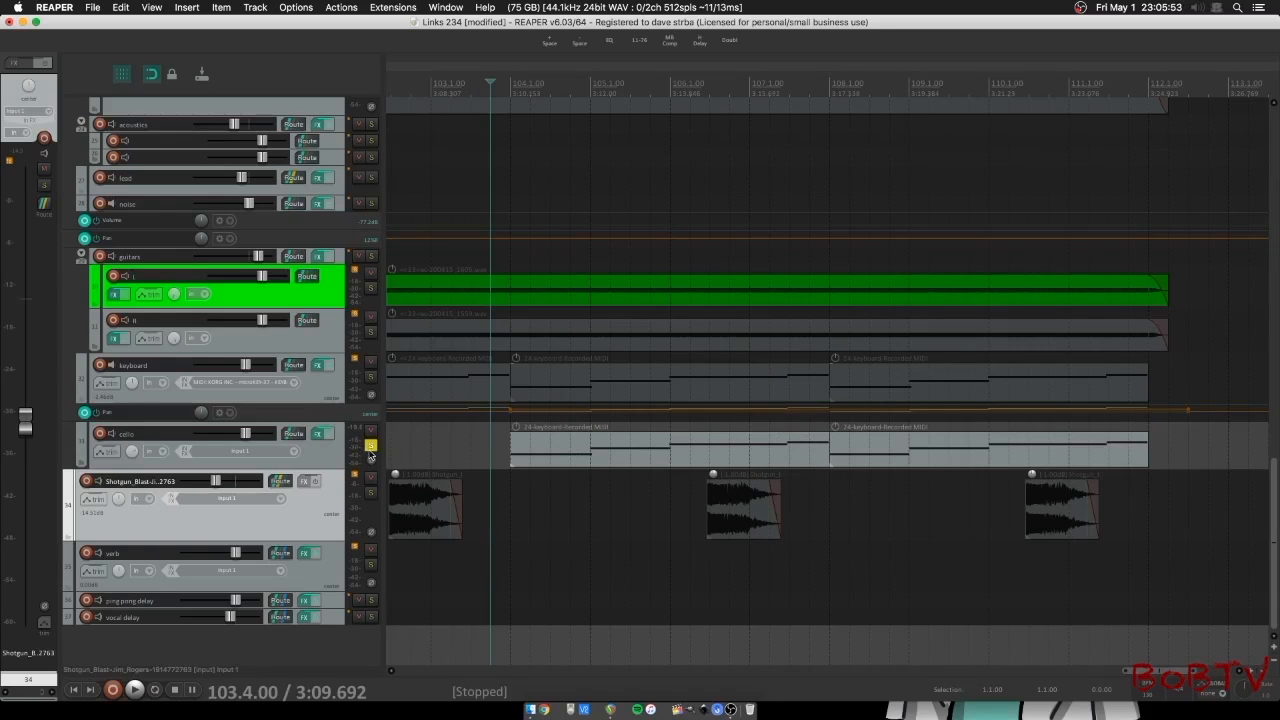
- Show the cello track's Sketch Cello Sec instrument and audition several notes on its virtual keyboard
left_click(318, 433)
left_click(404, 142)
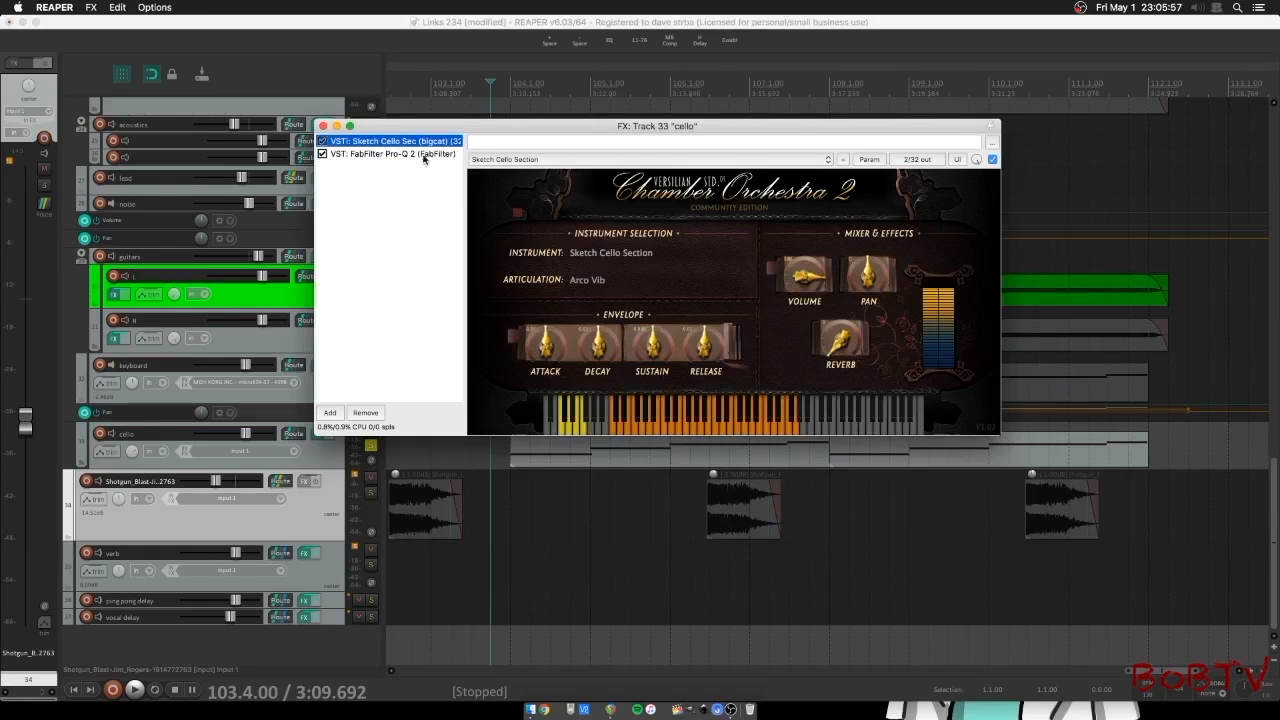
left_click(673, 430)
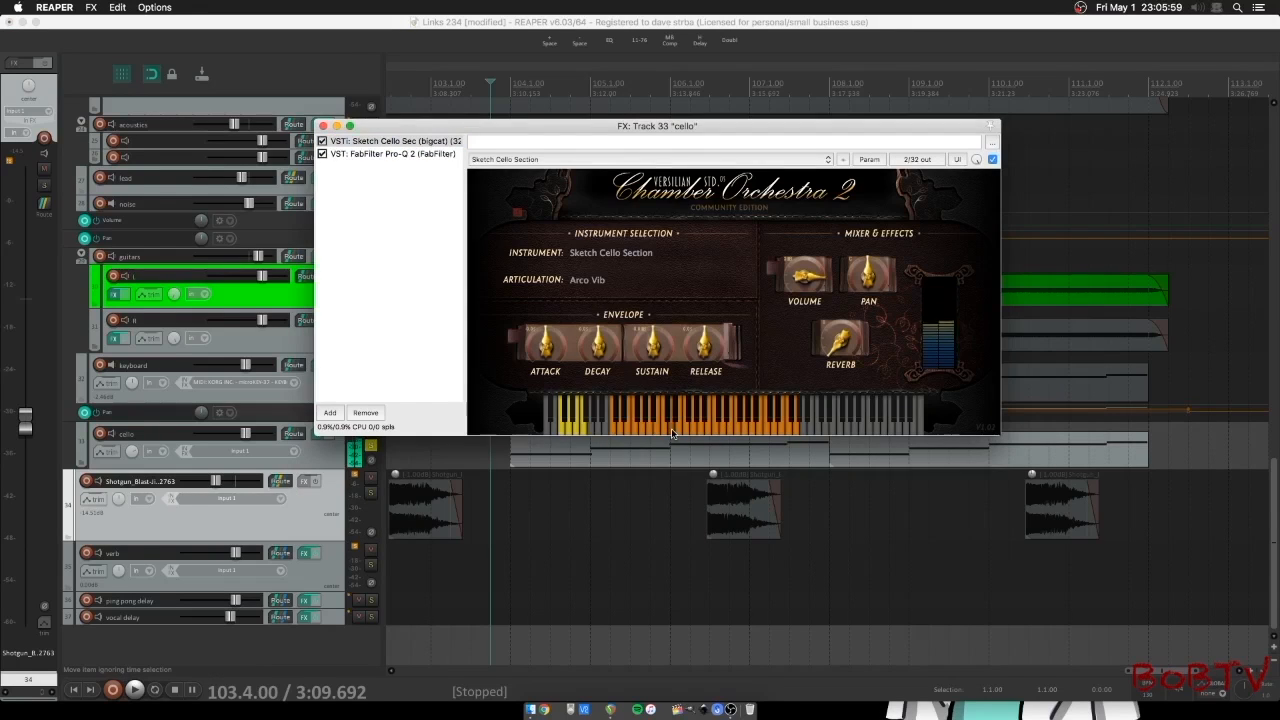
left_click(697, 432)
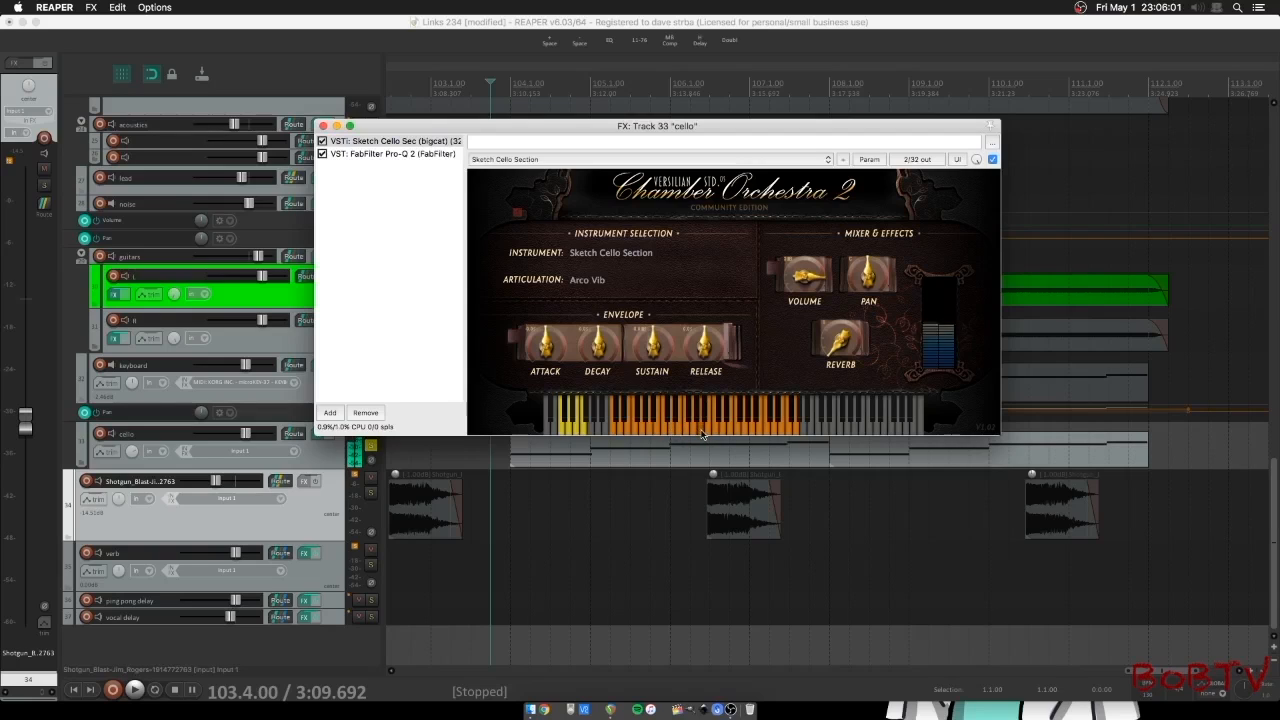
left_click(754, 432)
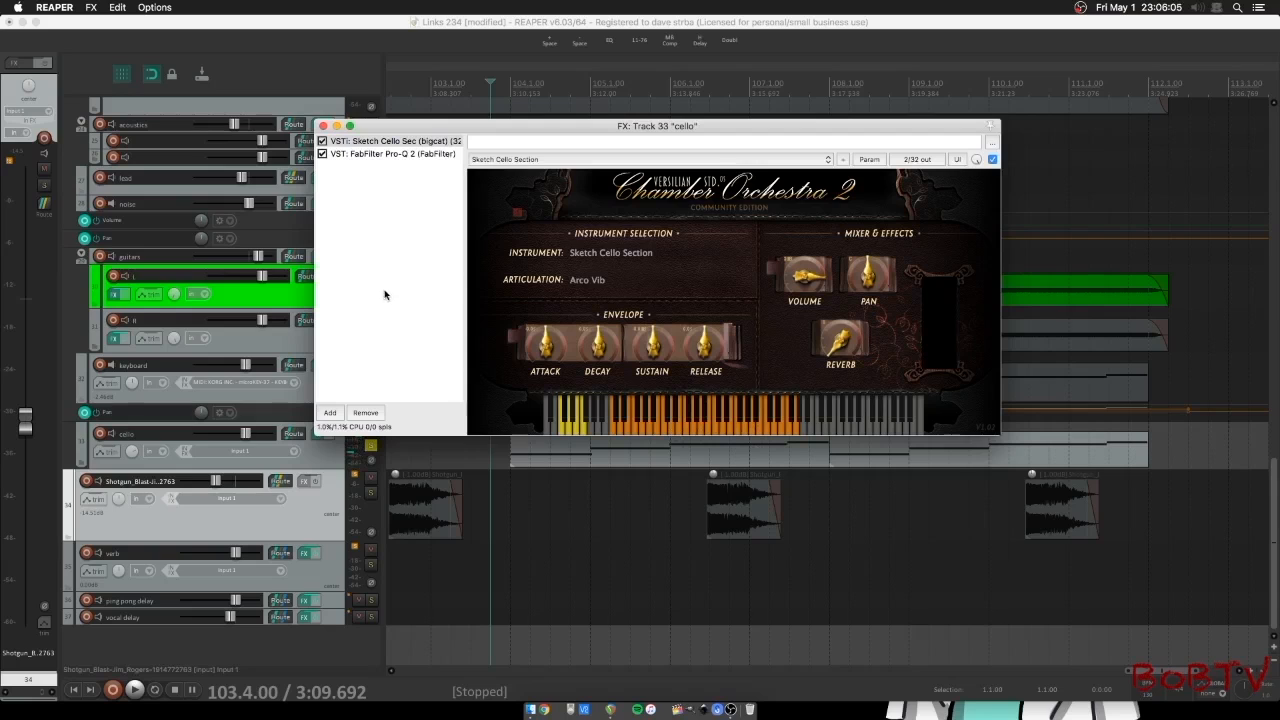
- Examine the cello track's Pro-Q 2 curve during playback, then close the effects chain and stop
left_click(357, 155)
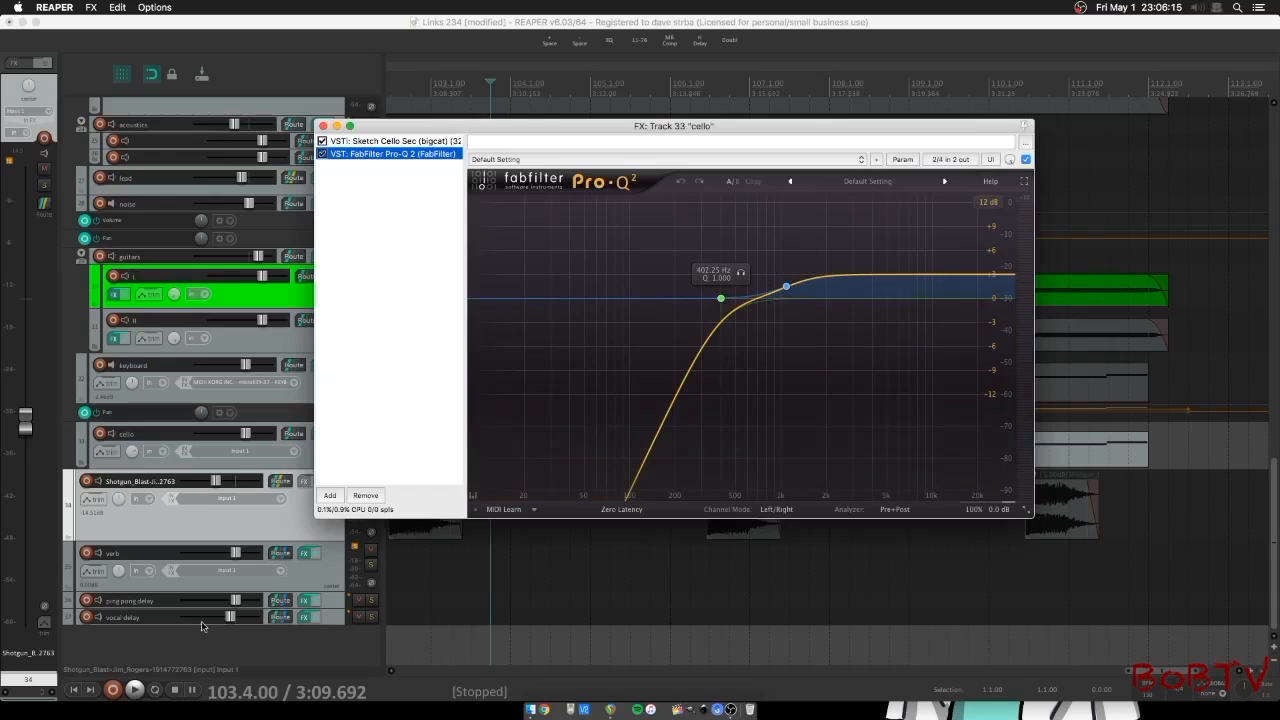
left_click(134, 689)
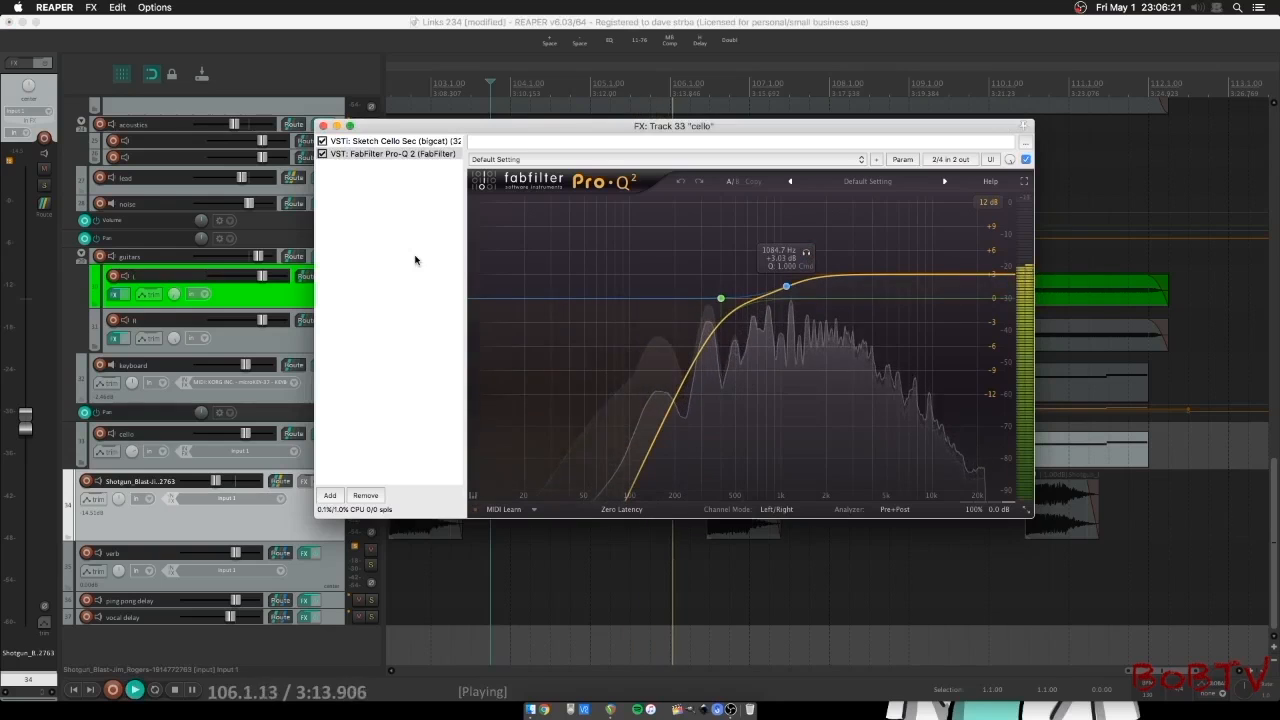
left_click(323, 125)
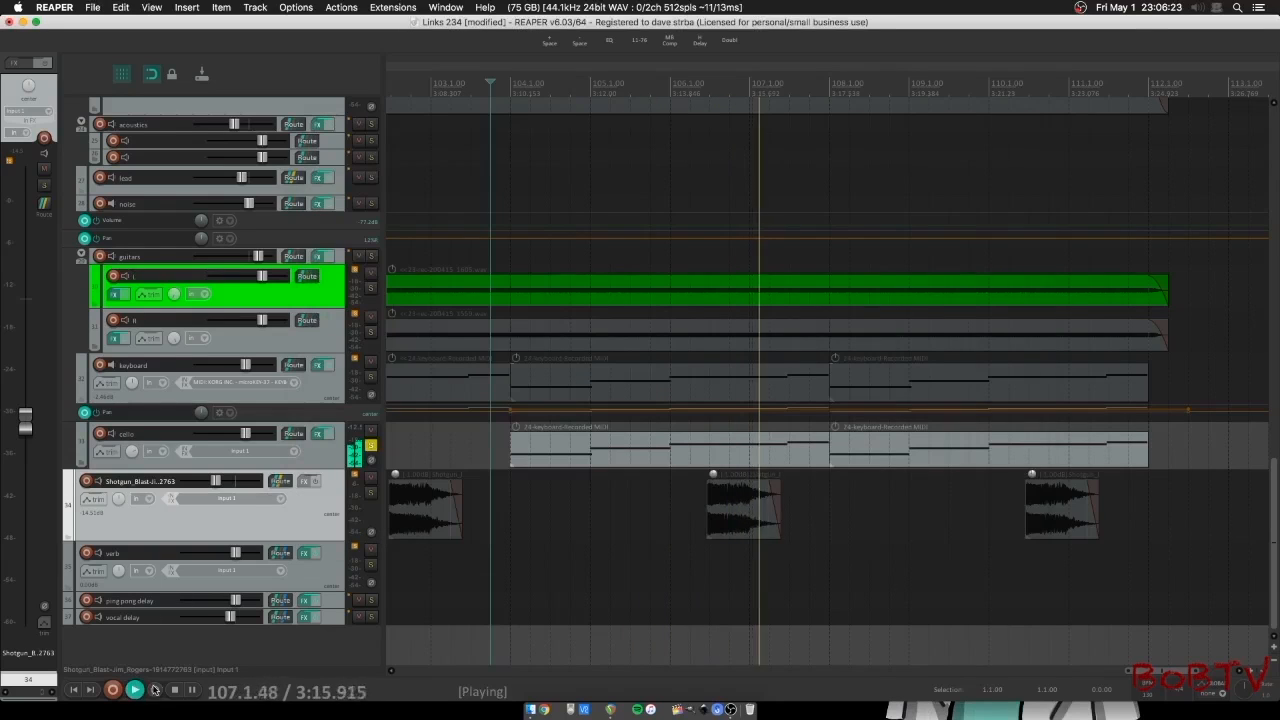
left_click(174, 690)
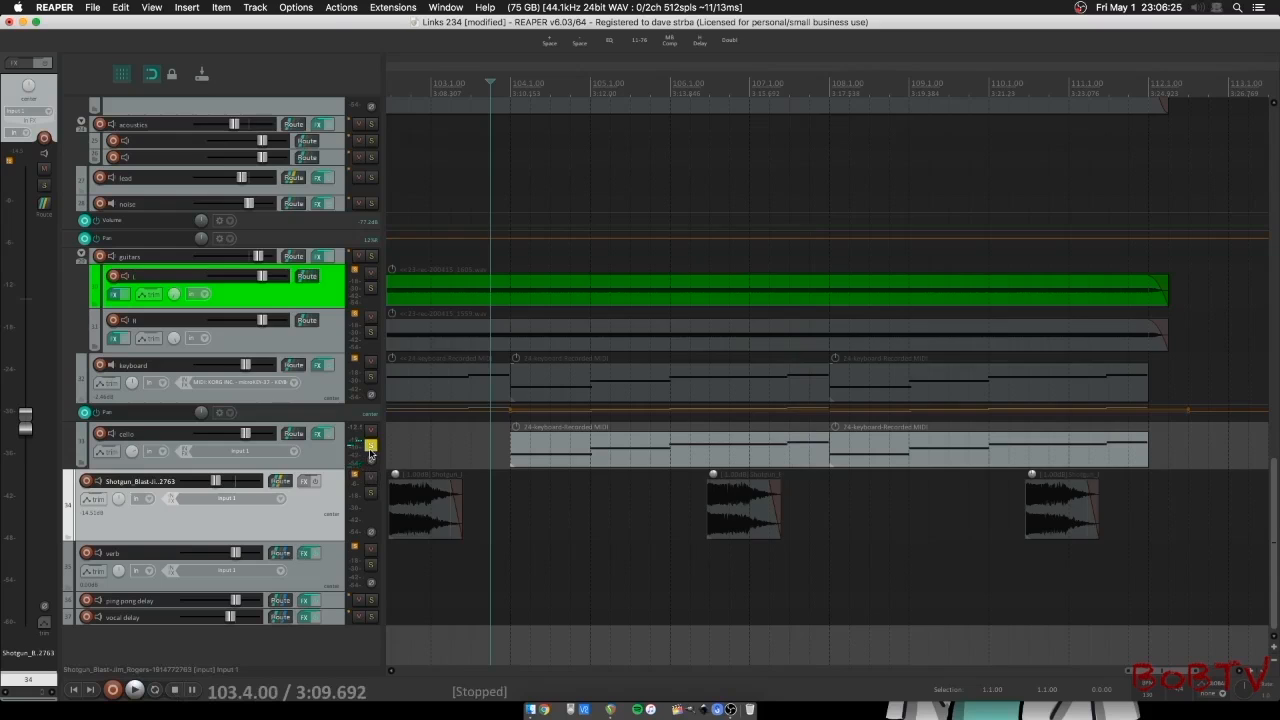
- Solo the keyboard and cello tracks together, ready to play from just before bar 104
left_click(370, 446)
left_click(372, 377)
left_click(370, 446)
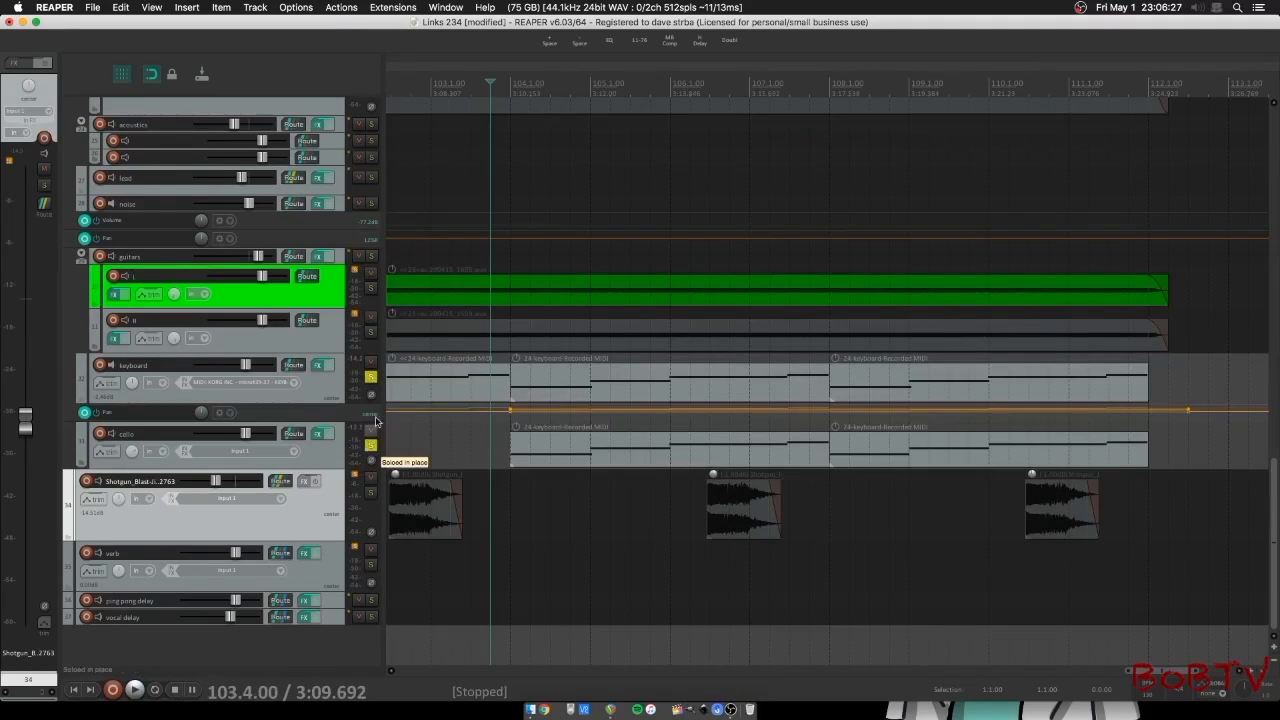
left_click_drag(1137, 674, 1119, 674)
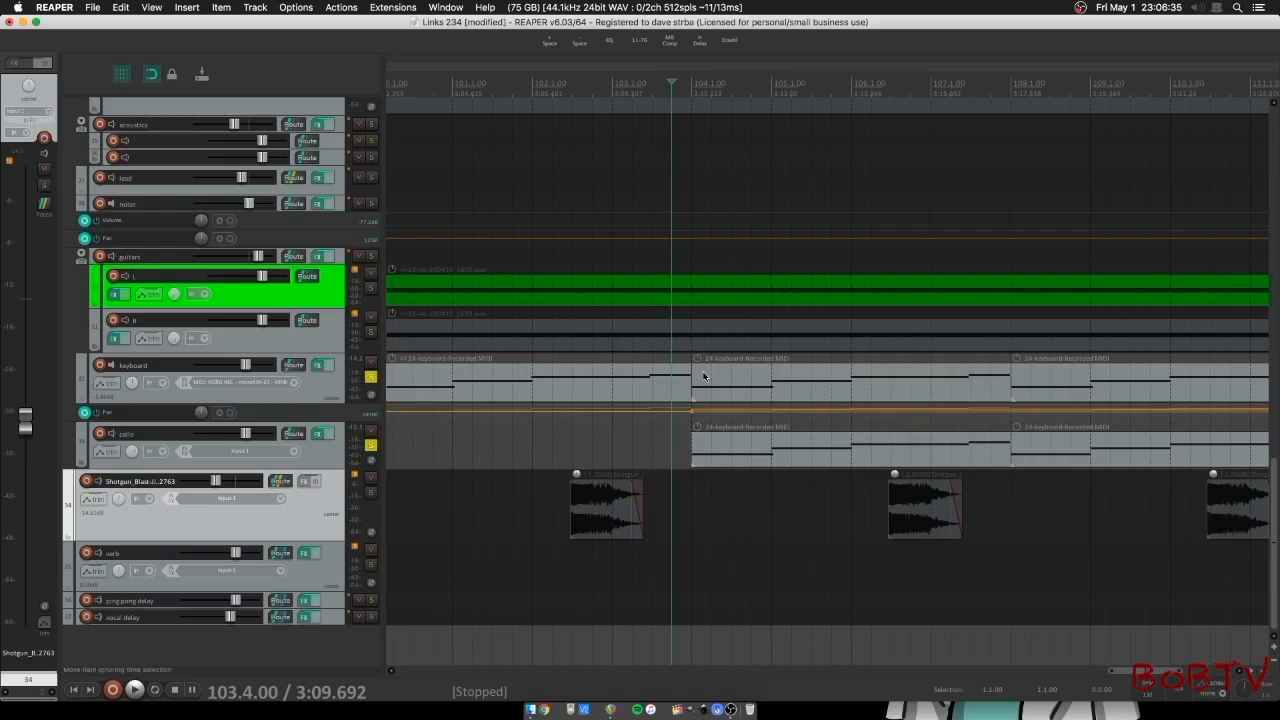
- Enlarge the keyboard track's pan envelope lane around bar 104 so its pan change can be read
left_click_drag(1152, 674, 1165, 674)
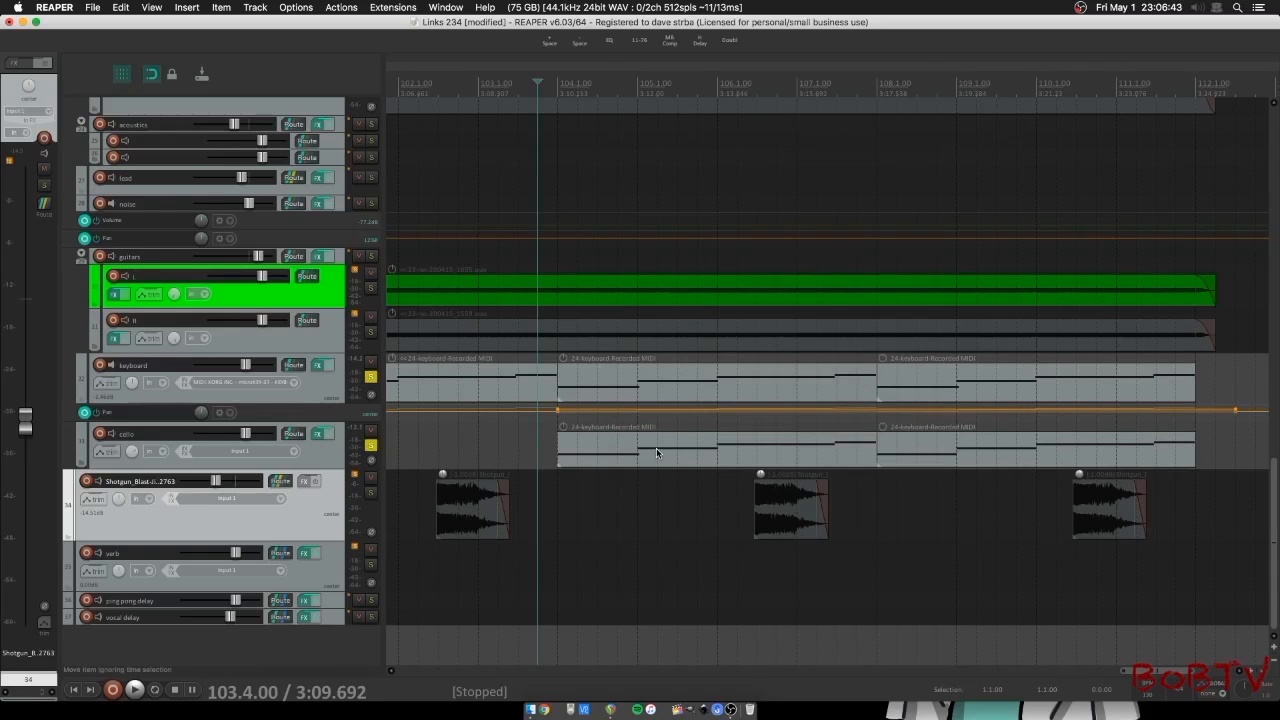
scroll(656, 448, "up", 2)
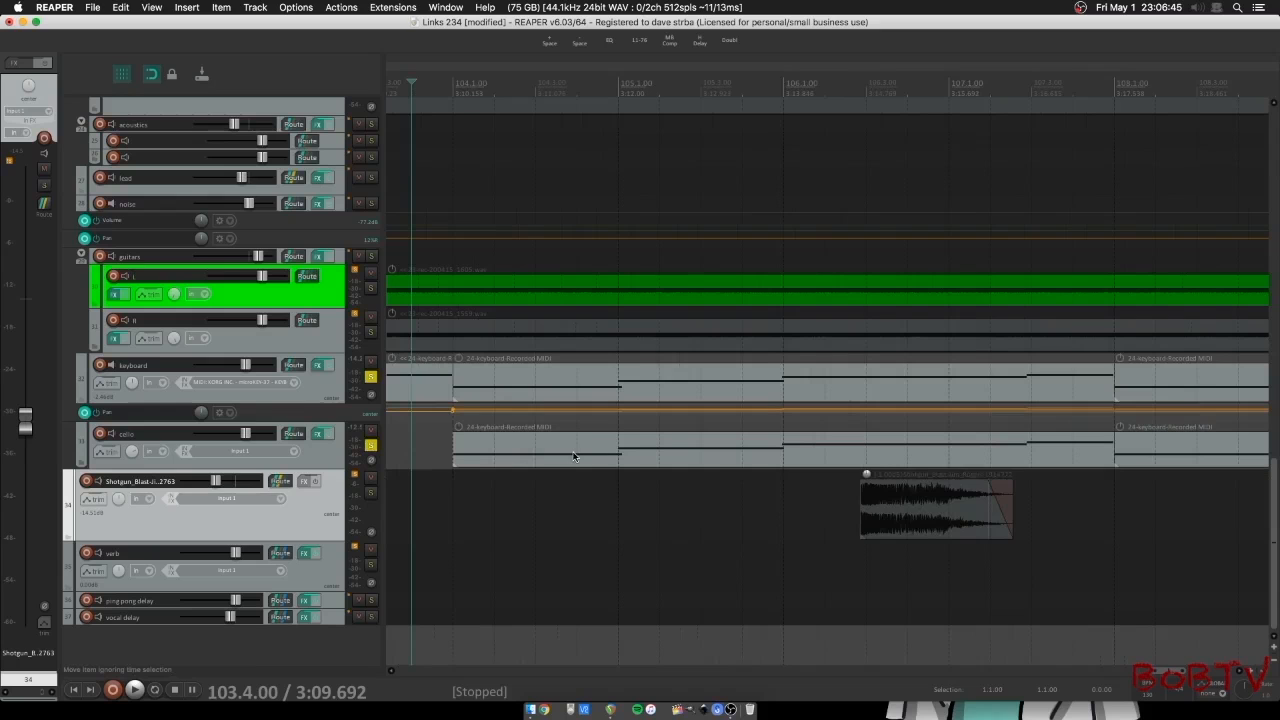
left_click_drag(299, 420, 299, 512)
left_click_drag(1277, 482, 1276, 509)
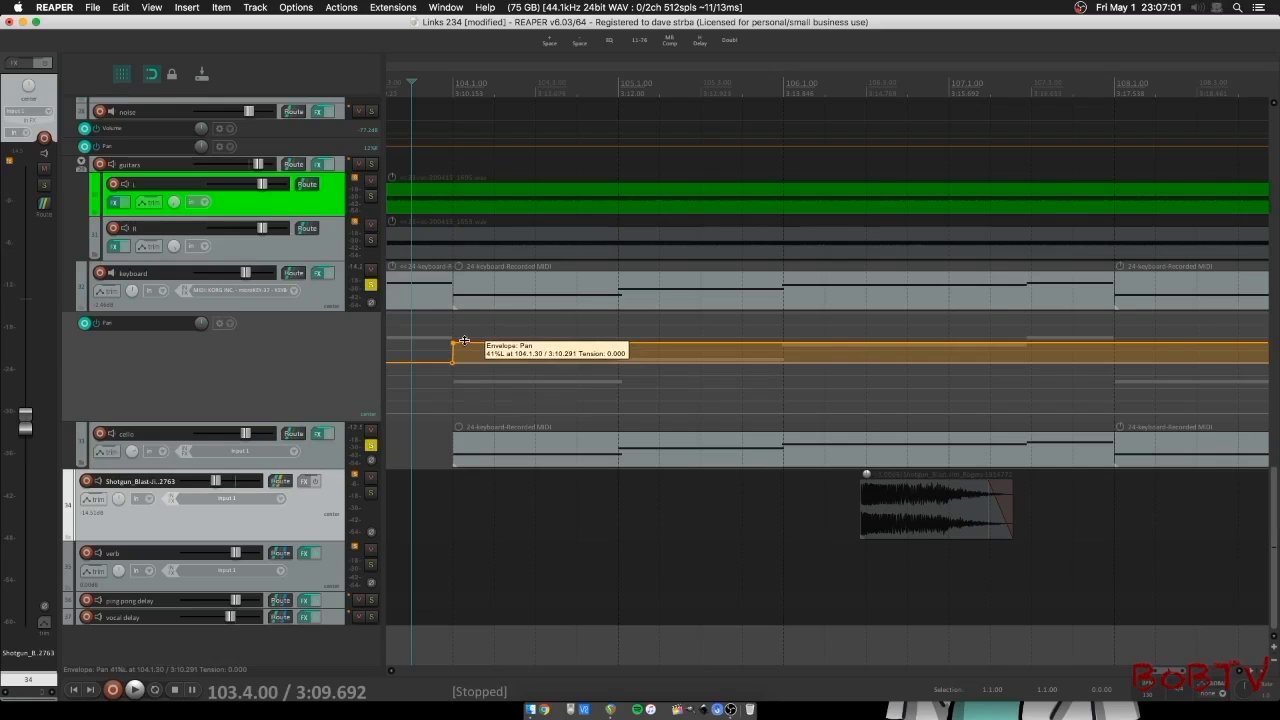
- Compare the keyboard's pan envelope over bars 104 to 112 with its earlier section around bars 54 to 62
scroll(523, 366, "down", 4)
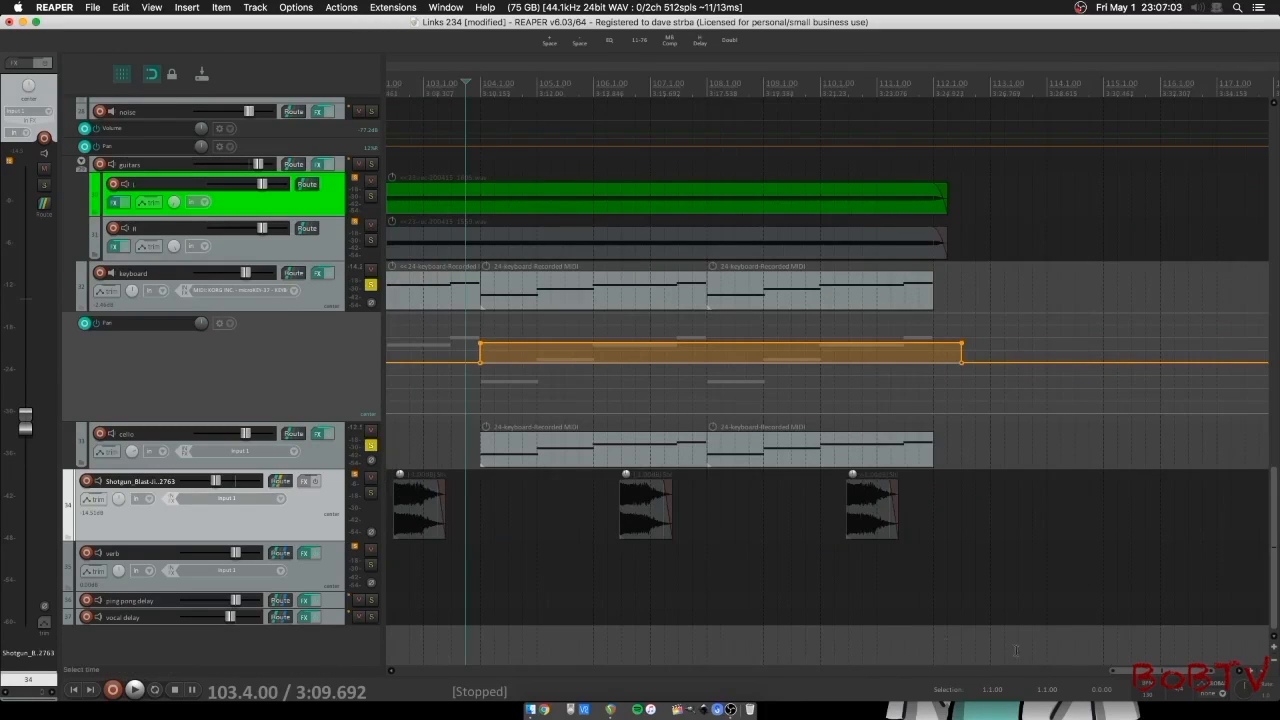
left_click_drag(1120, 670, 746, 679)
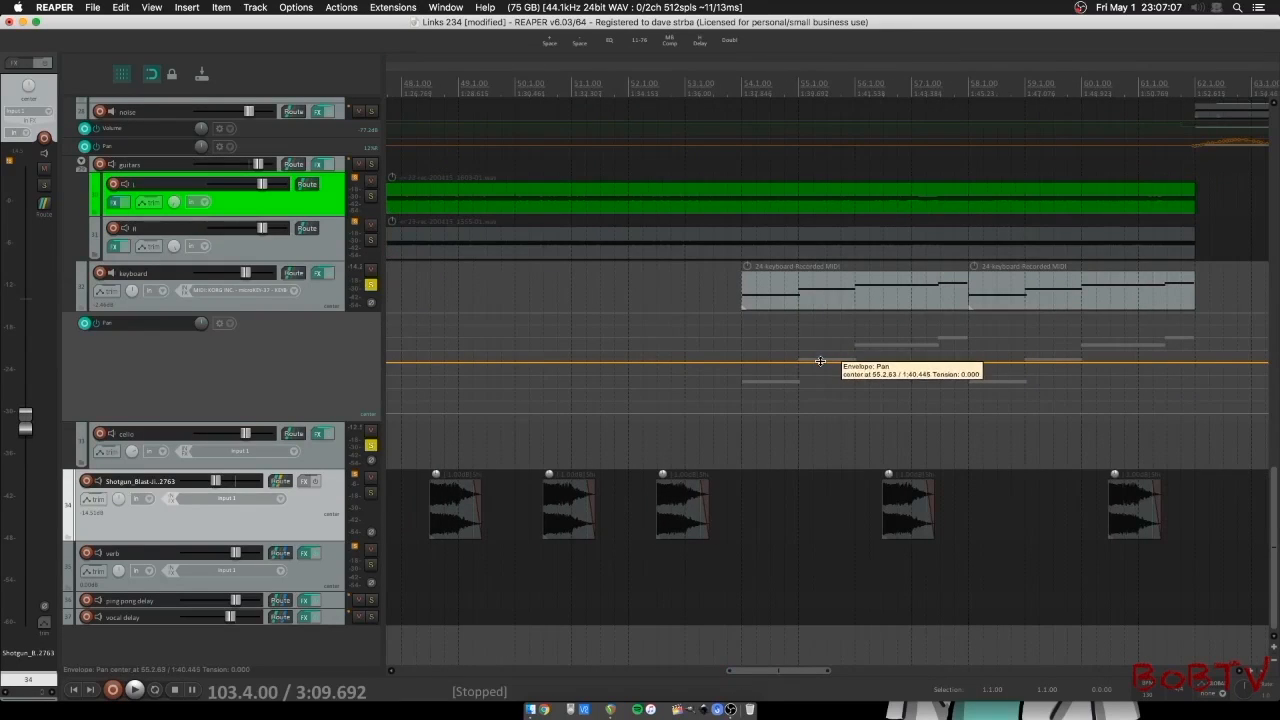
left_click_drag(800, 676, 1180, 672)
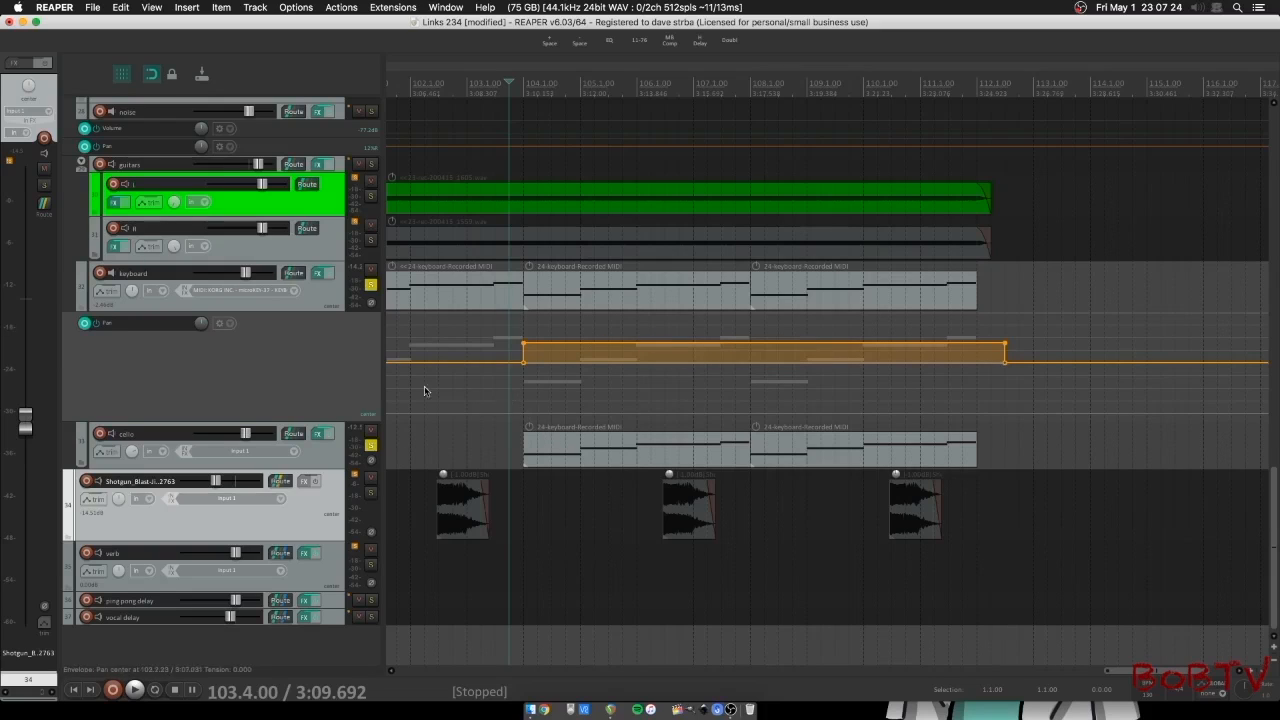
- Play the soloed keyboard and cello tracks together from just before bar 104, then stop
key("space")
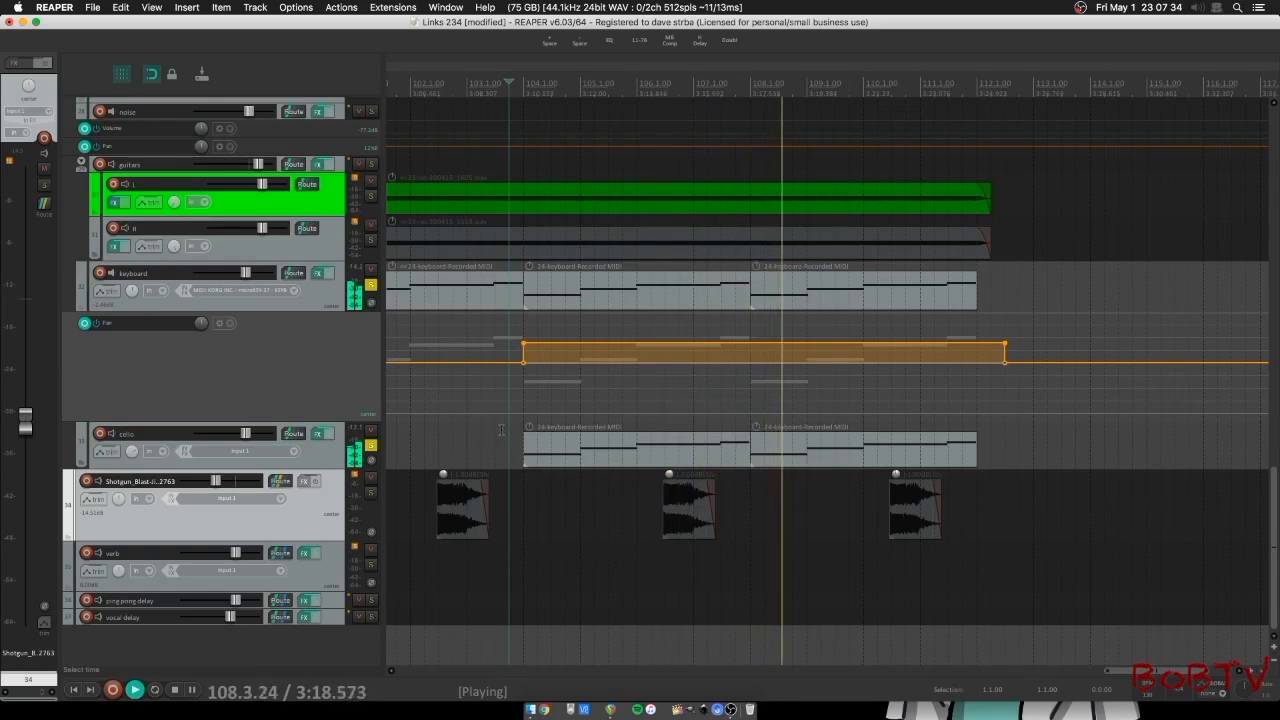
key("space")
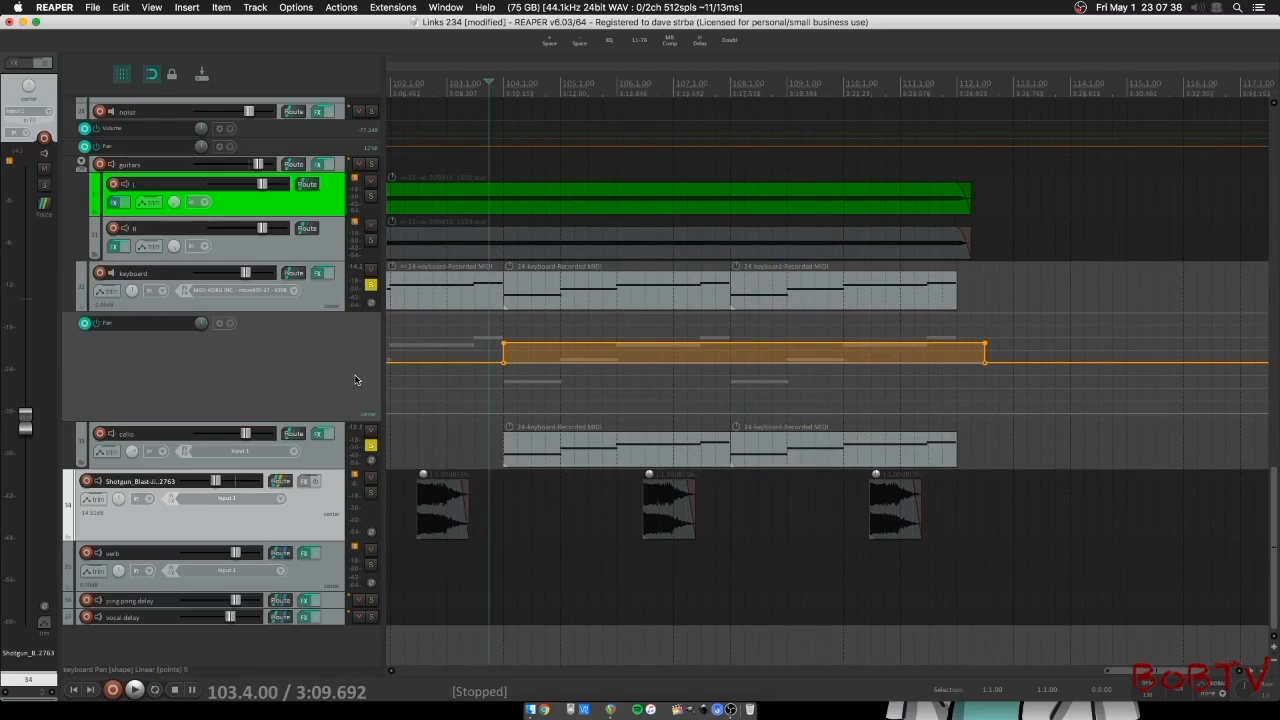
scroll(1130, 677, "left", 3)
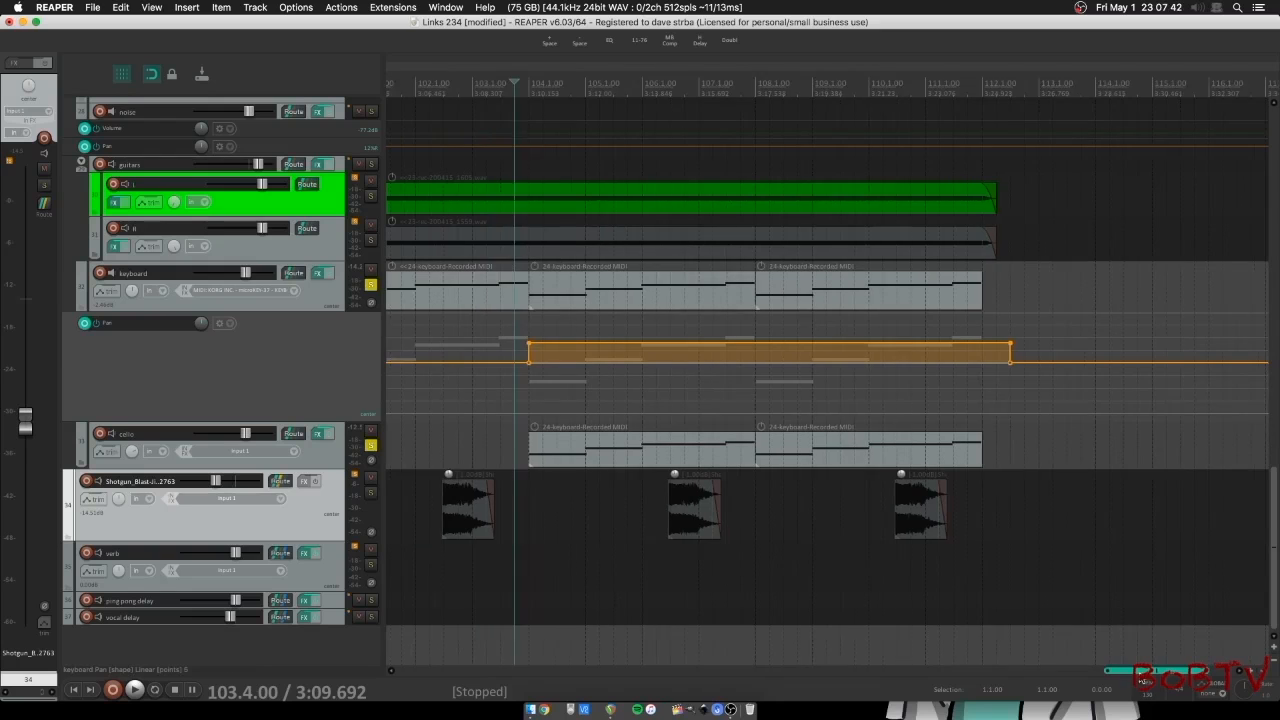
left_click_drag(1130, 677, 1103, 663)
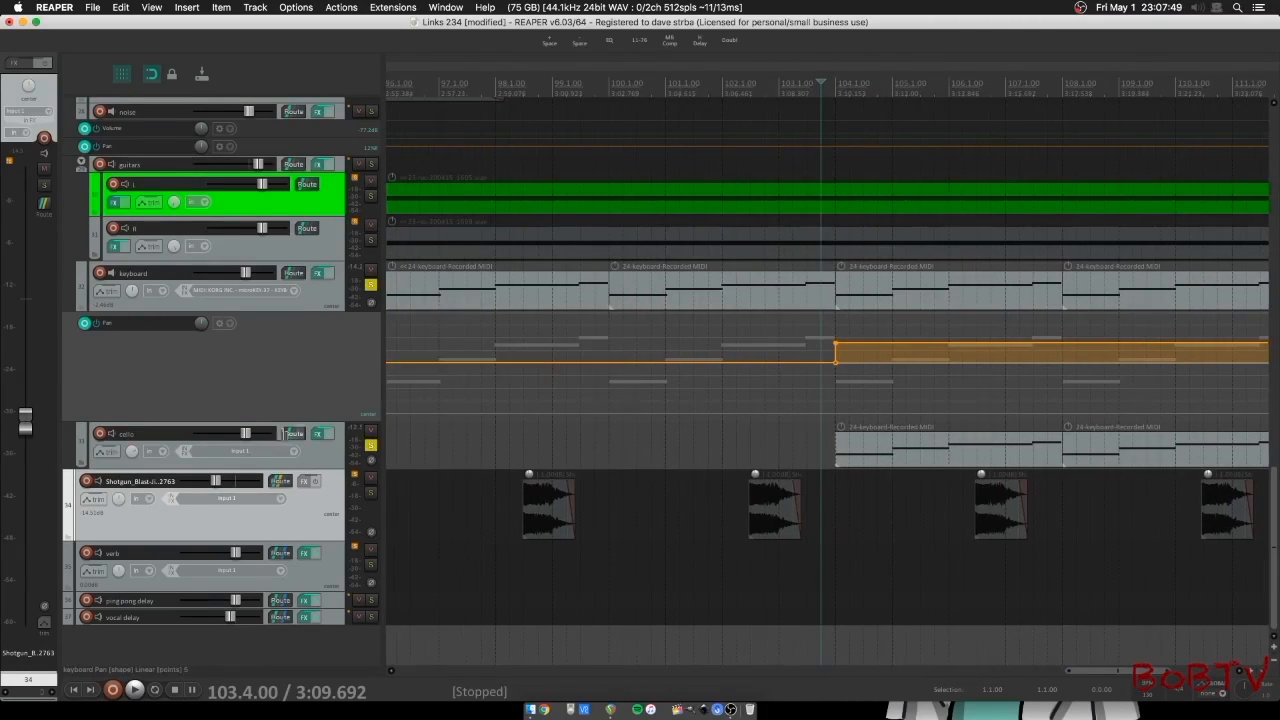
- Show the cello track's Pro-Q 2 and Sketch Cello Sec plugins, audition the instrument's virtual keyboard, and close the effects chain
left_click(293, 433)
left_click(394, 430)
left_click(321, 433)
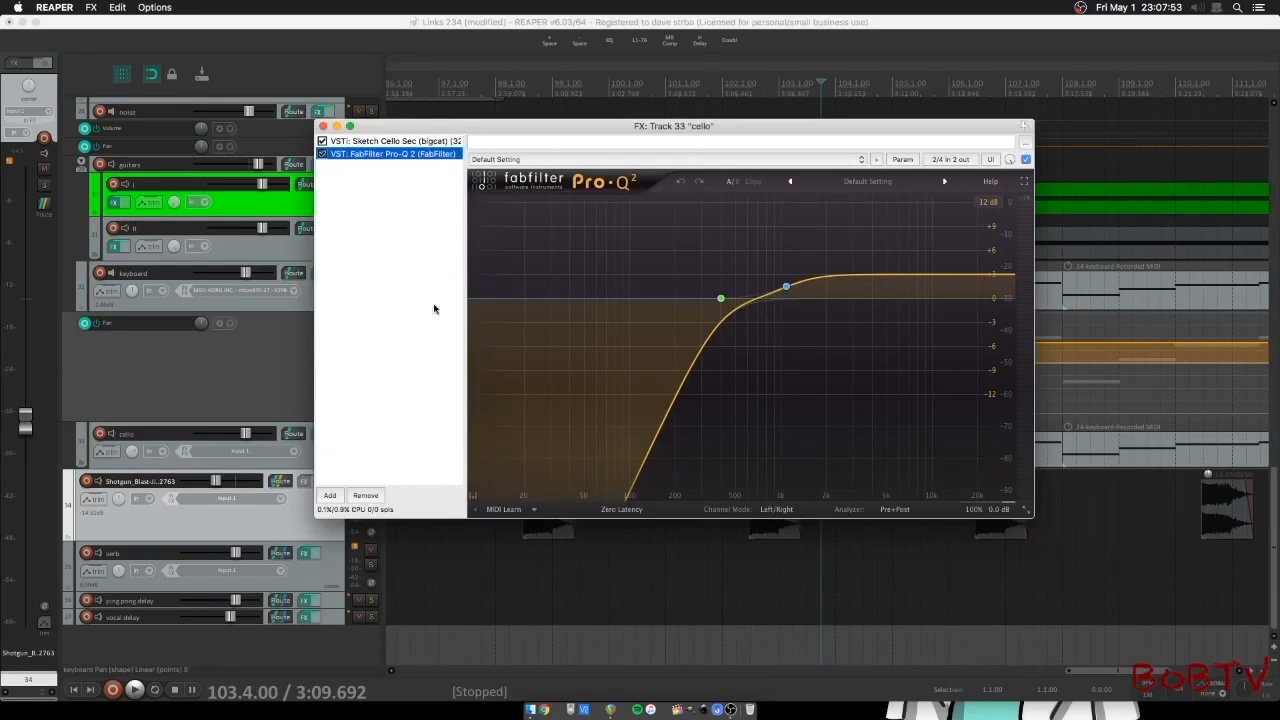
left_click(437, 144)
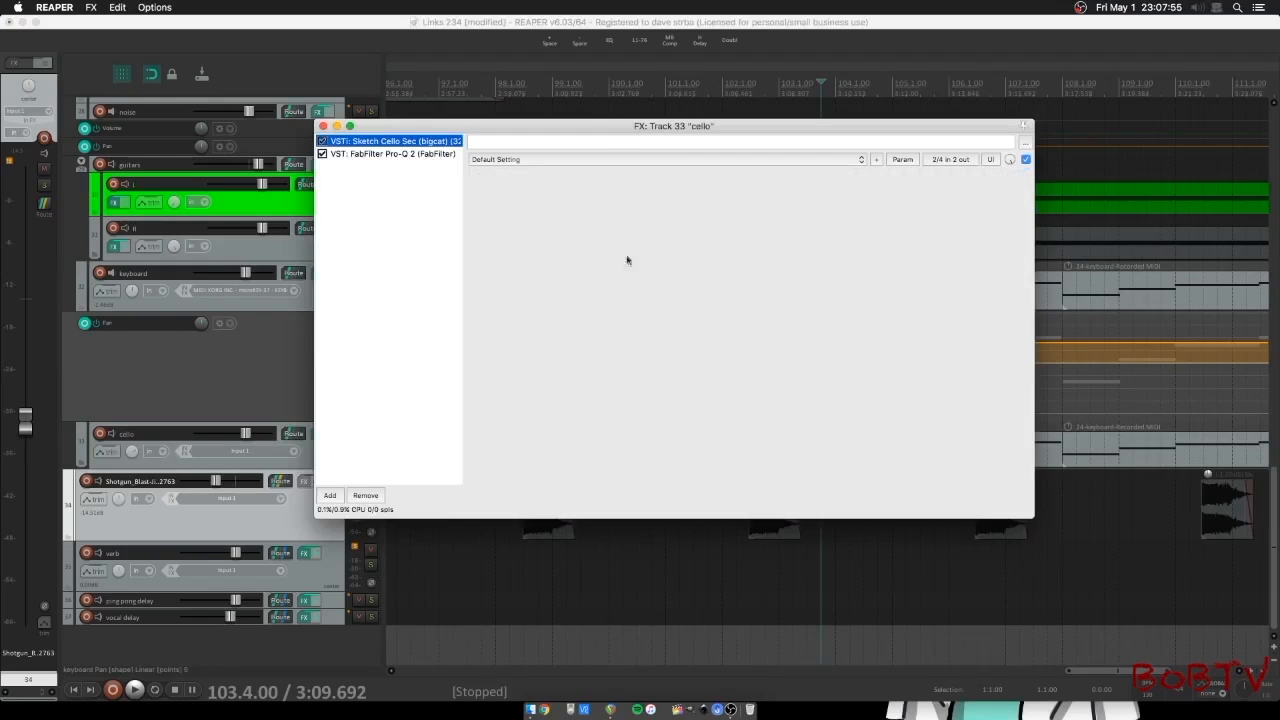
left_click(719, 416)
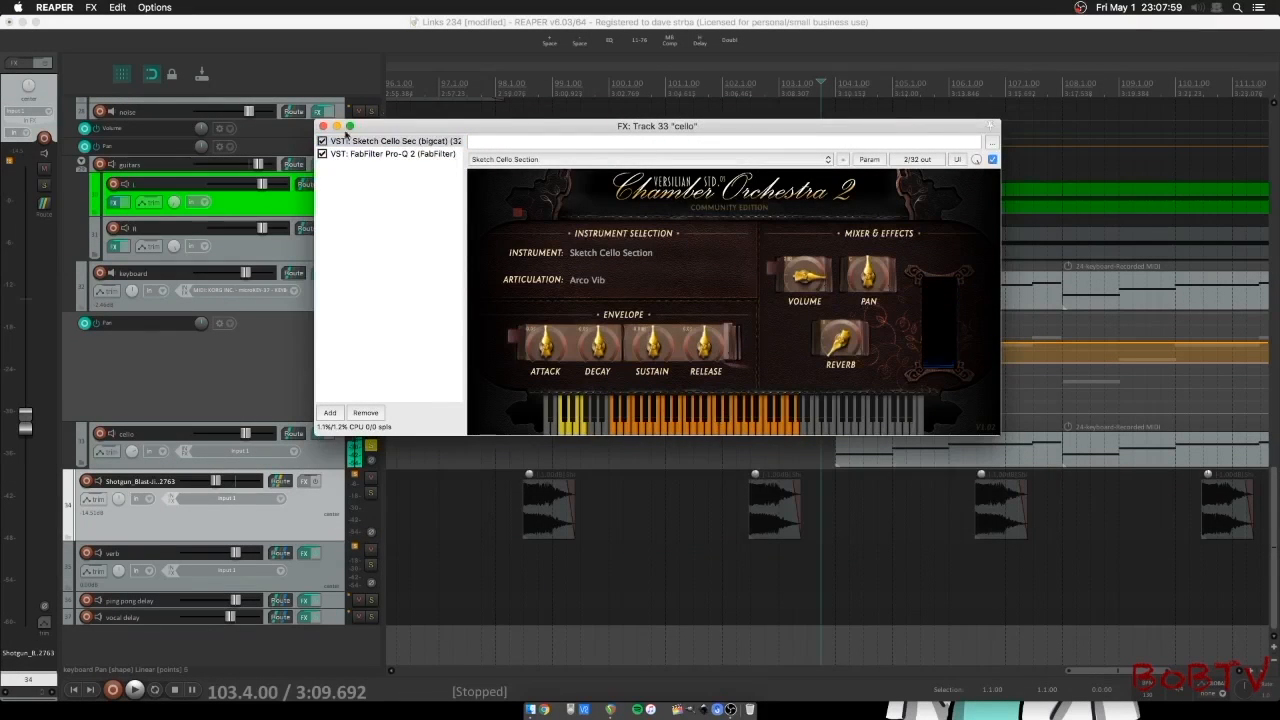
left_click(323, 126)
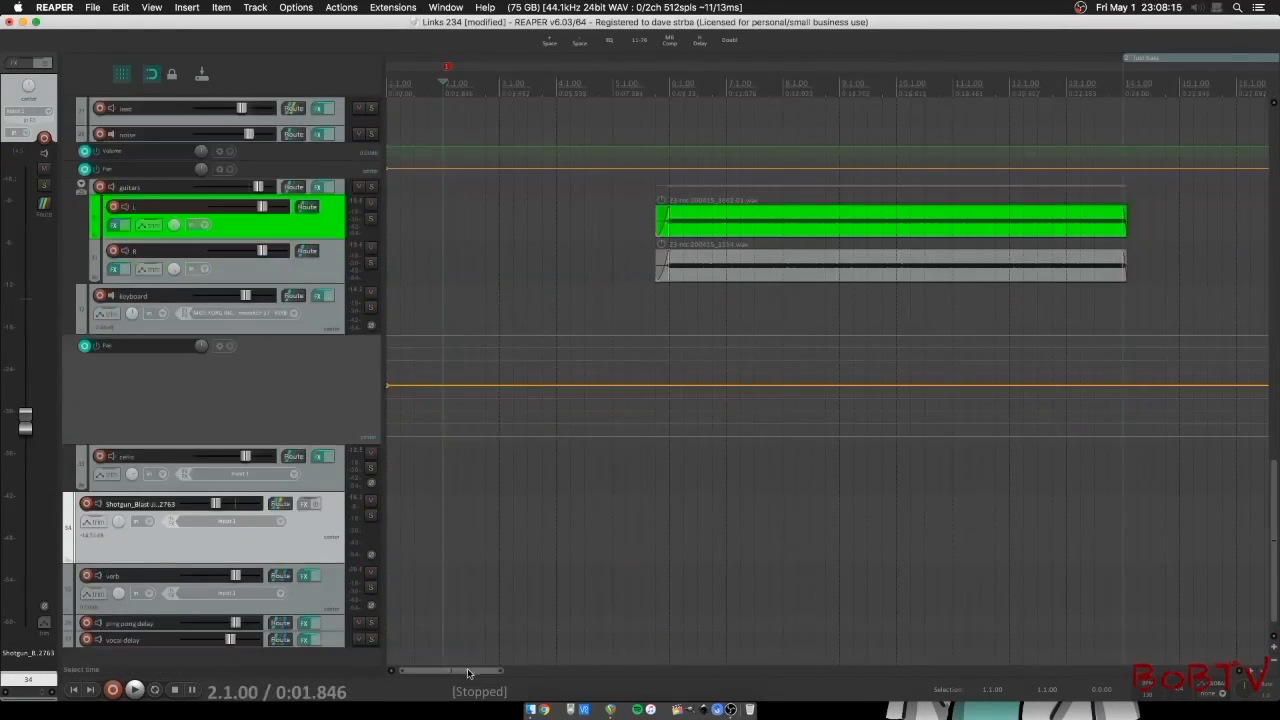
- Mute the vox folder track
left_click_drag(469, 671, 1165, 612)
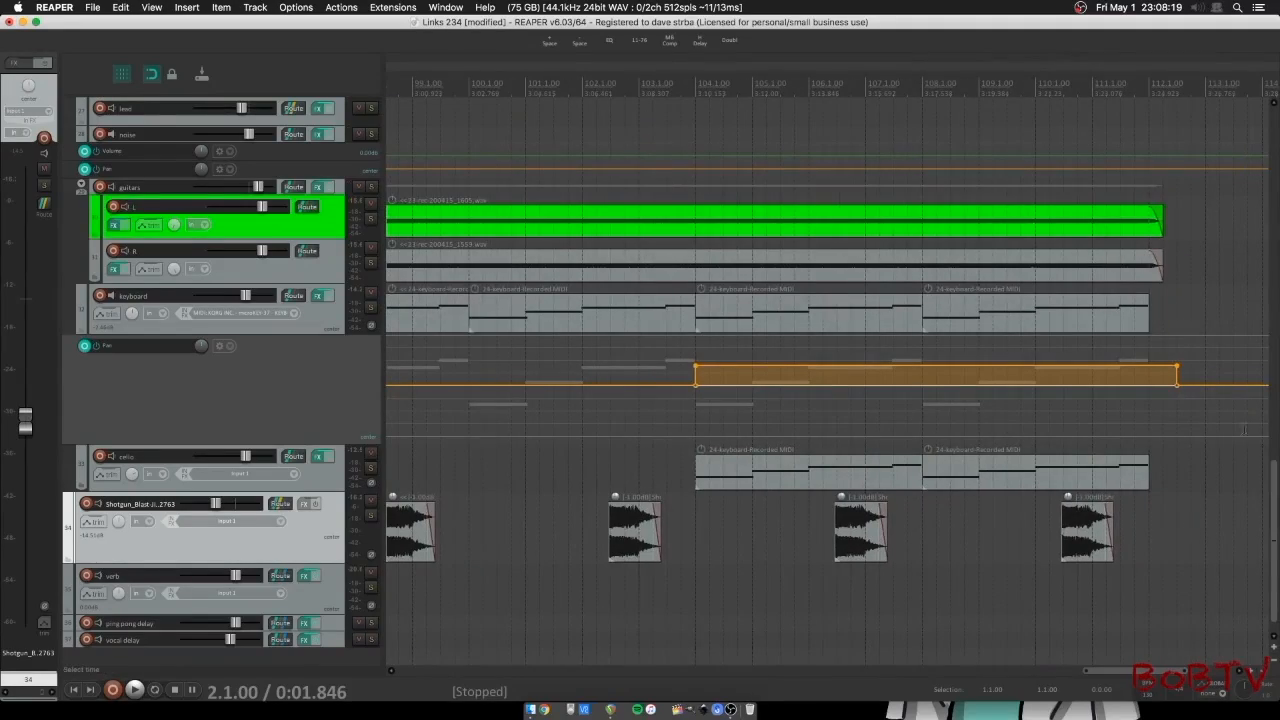
left_click_drag(1276, 498, 1276, 320)
scroll(1276, 320, "up", 5)
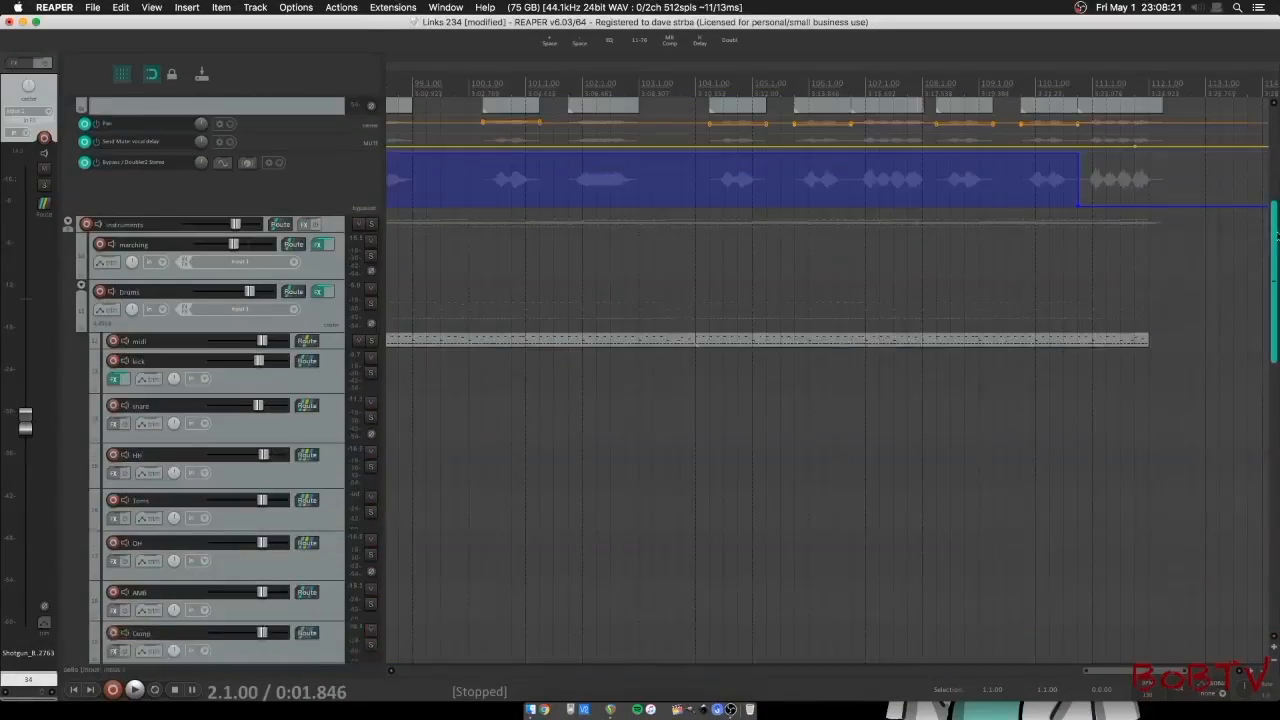
scroll(1276, 316, "up", 5)
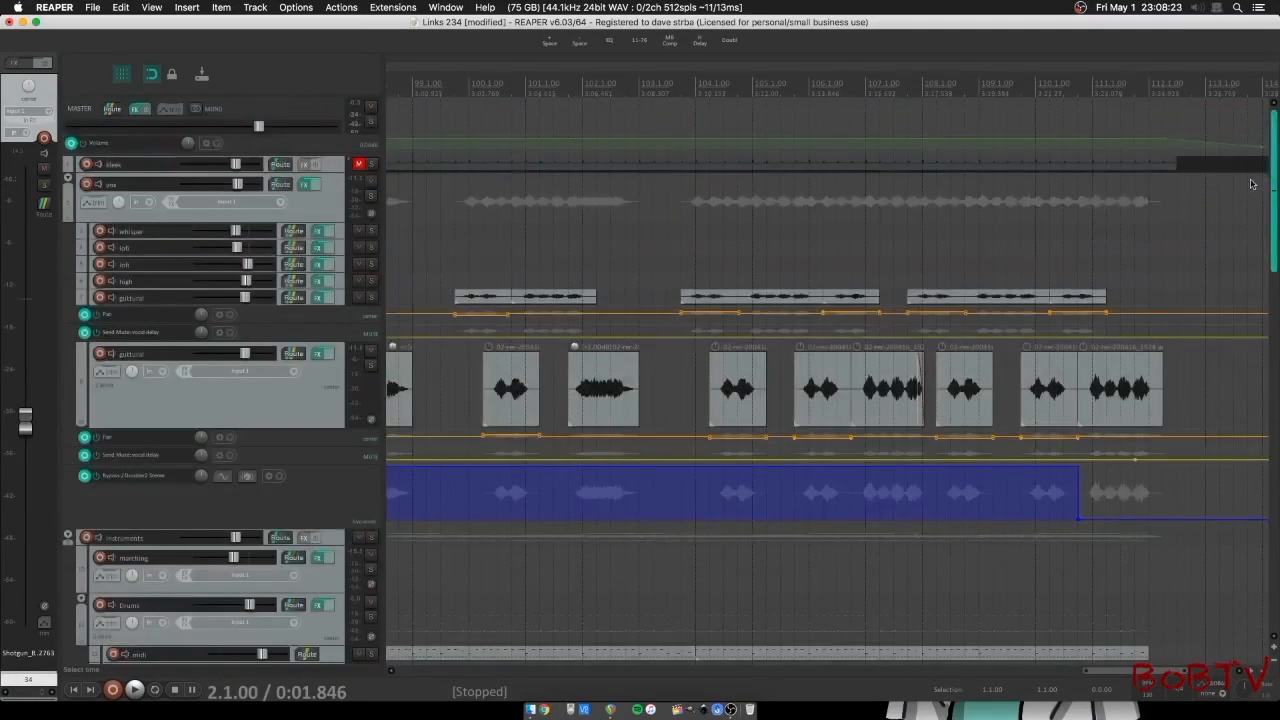
left_click(362, 182)
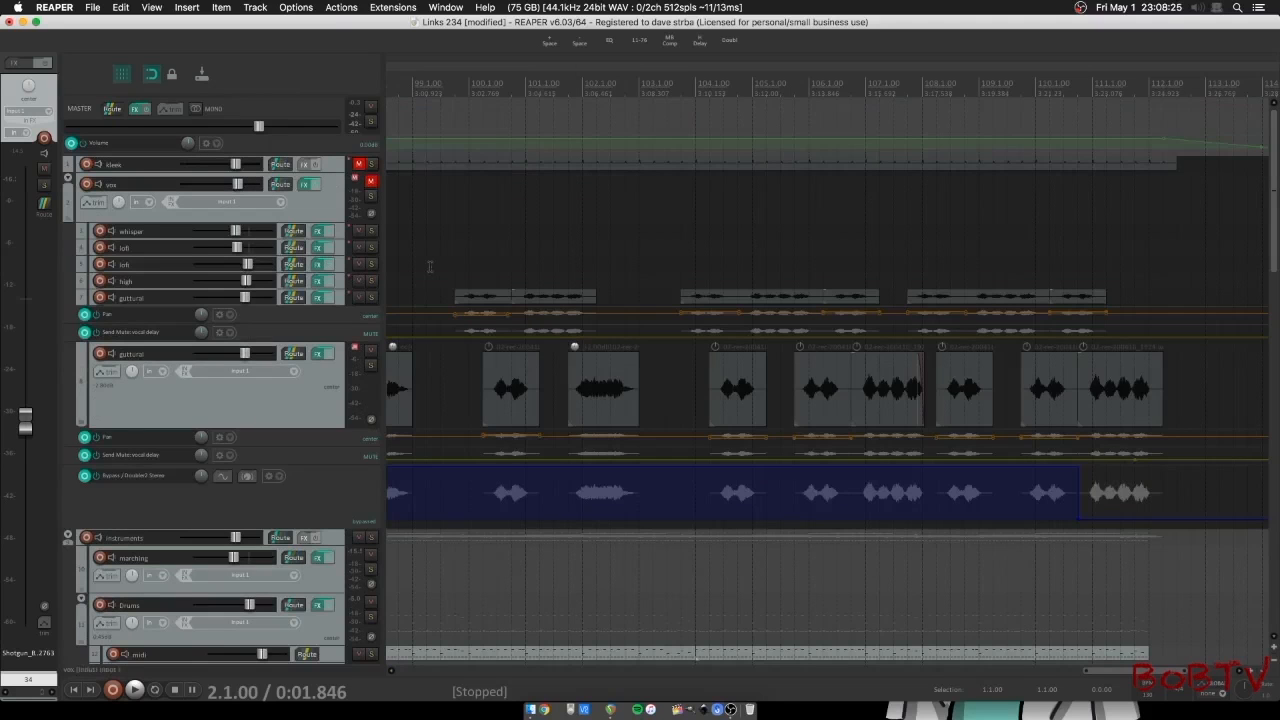
- Play the instruments without vocals from just before bar 104
scroll(1275, 651, "down", 15)
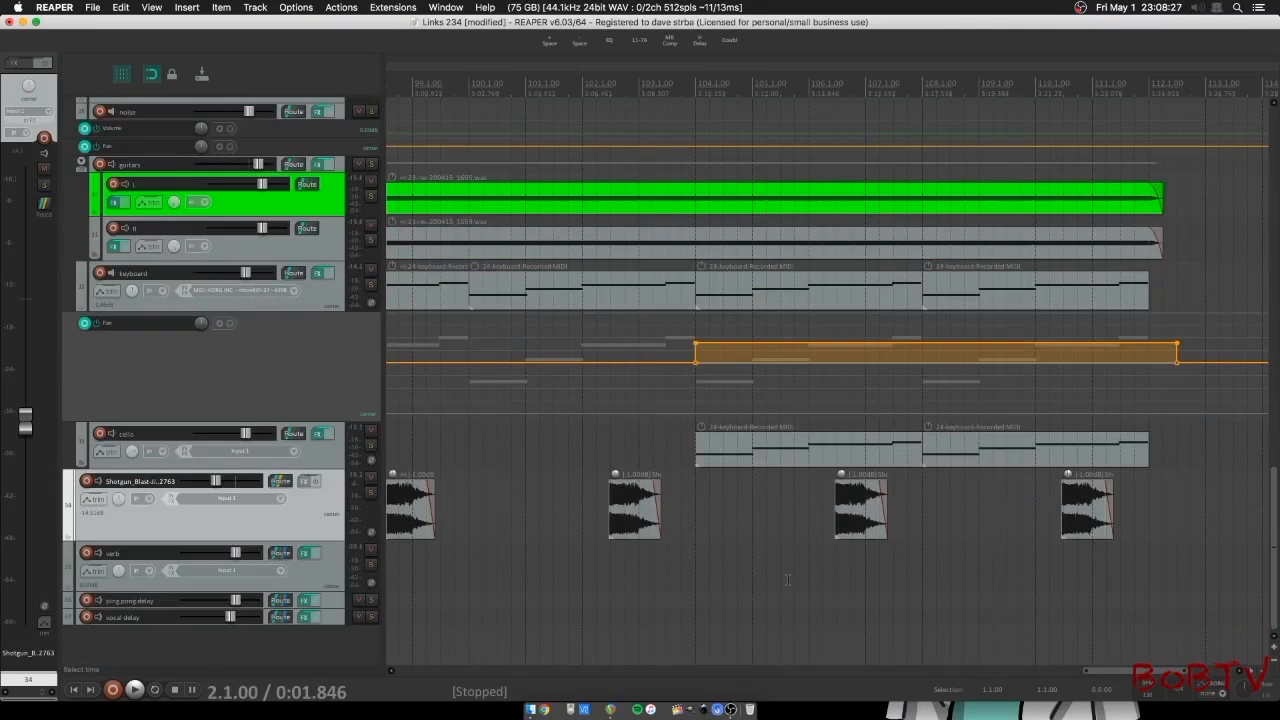
left_click(667, 571)
key("space")
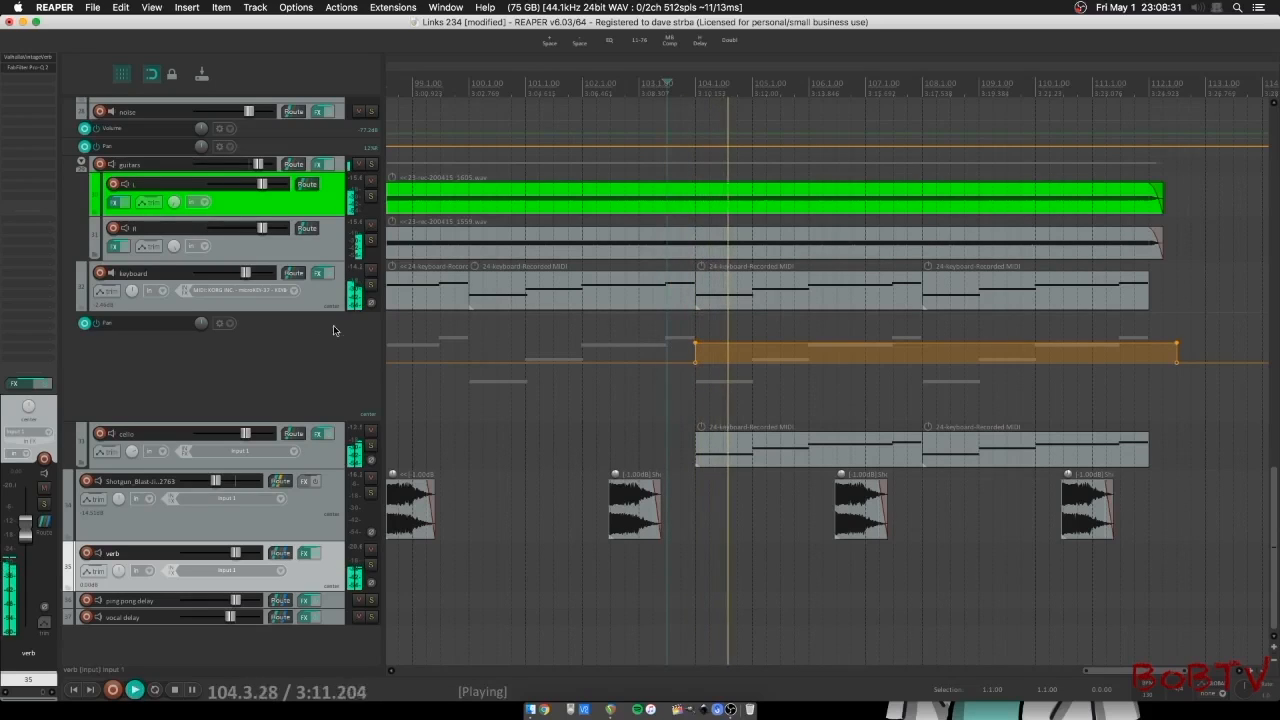
- Compare the playback with the guitars folder muted and unmuted, then stop
left_click(361, 165)
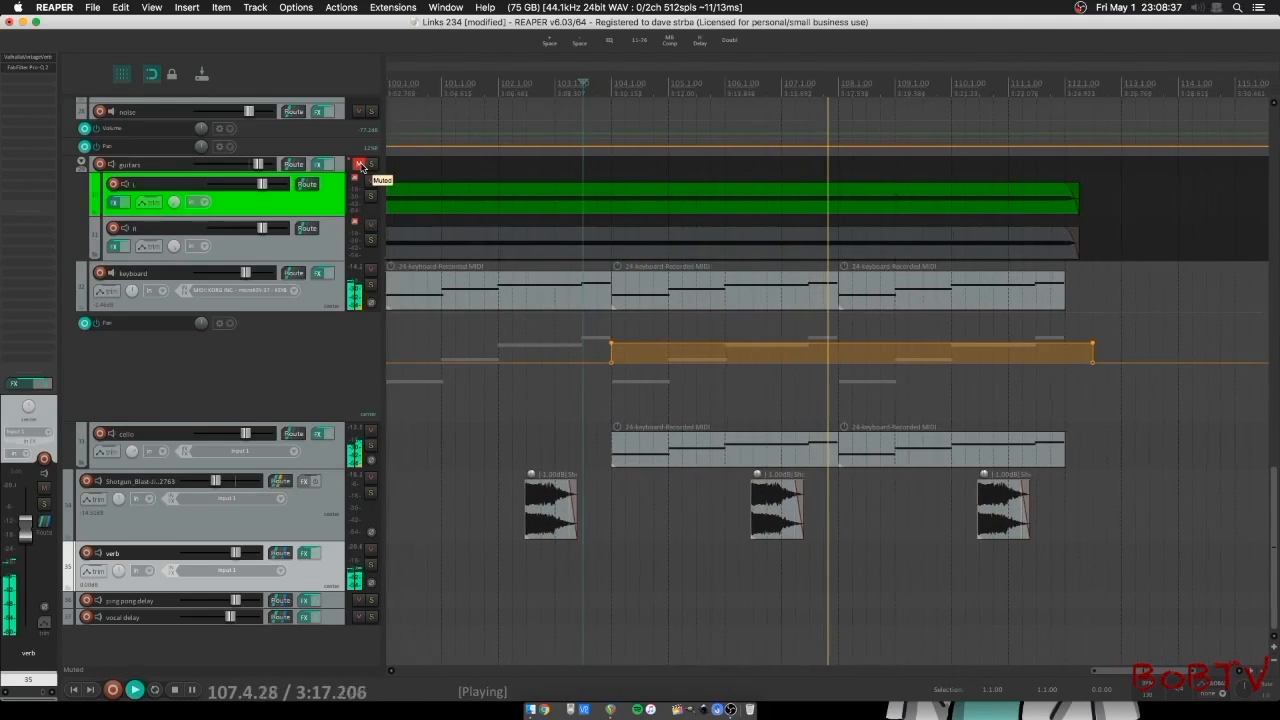
left_click(361, 165)
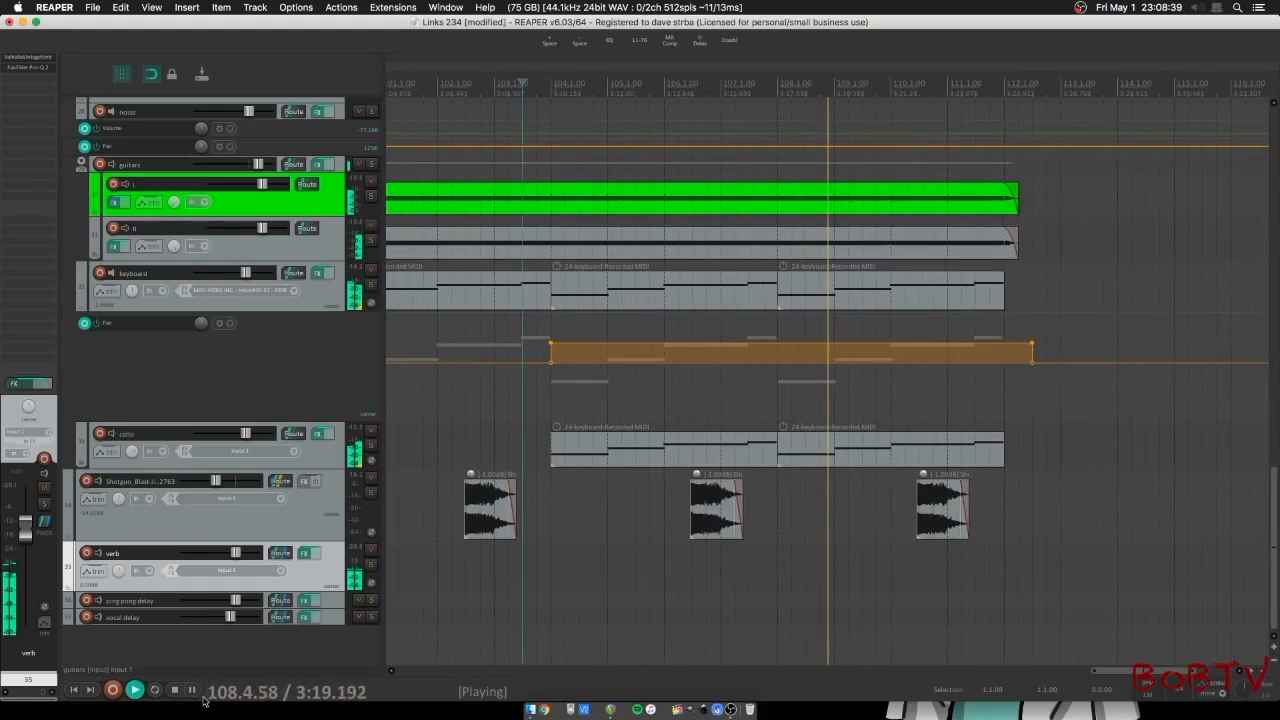
left_click(173, 690)
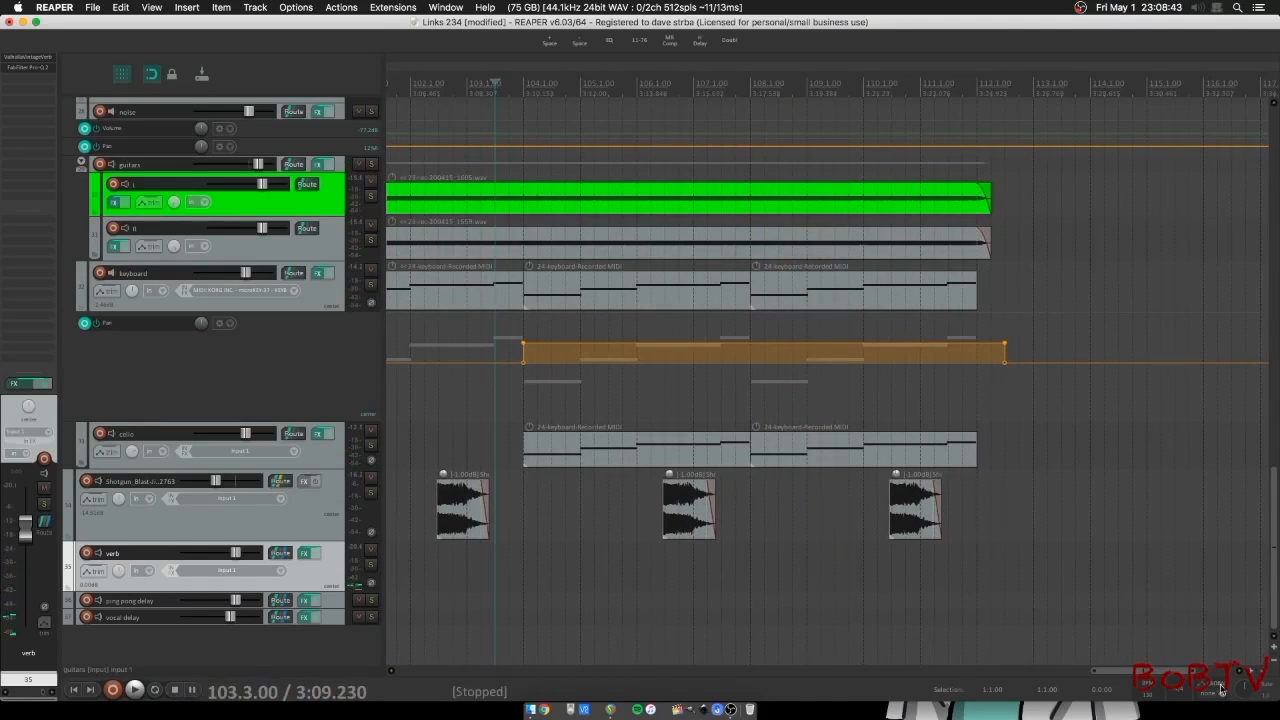
left_click_drag(1161, 671, 1147, 670)
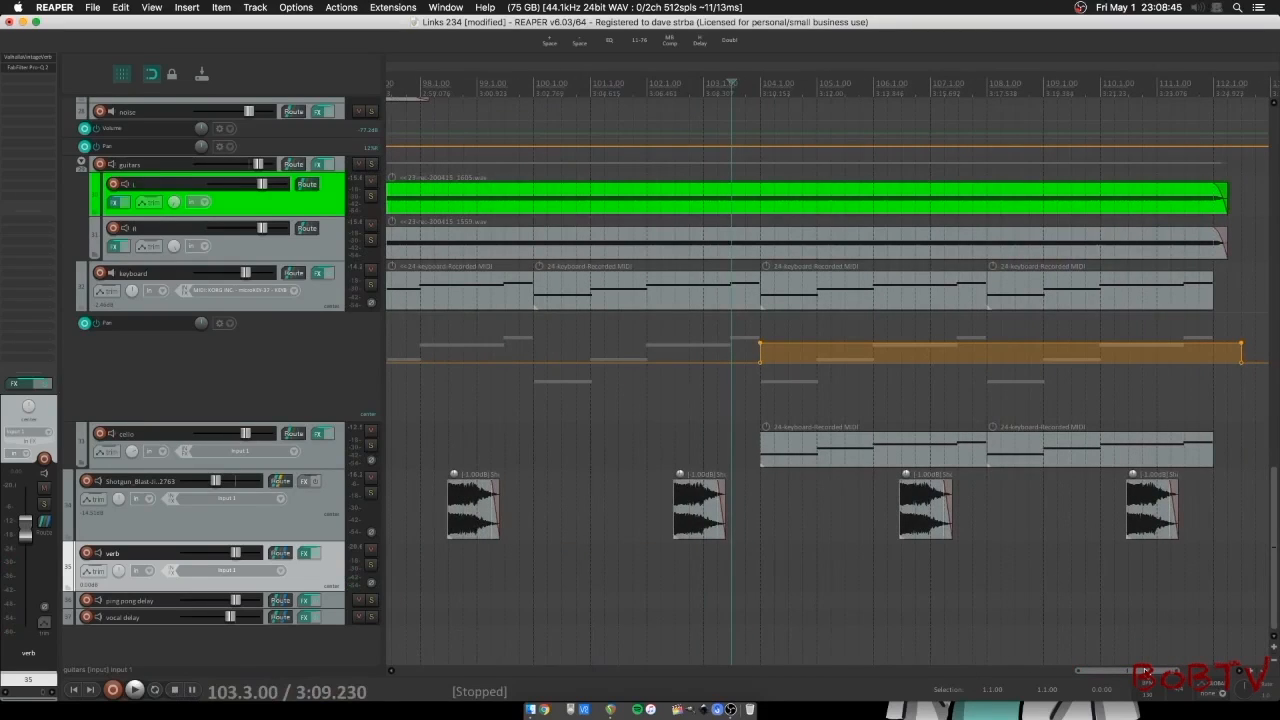